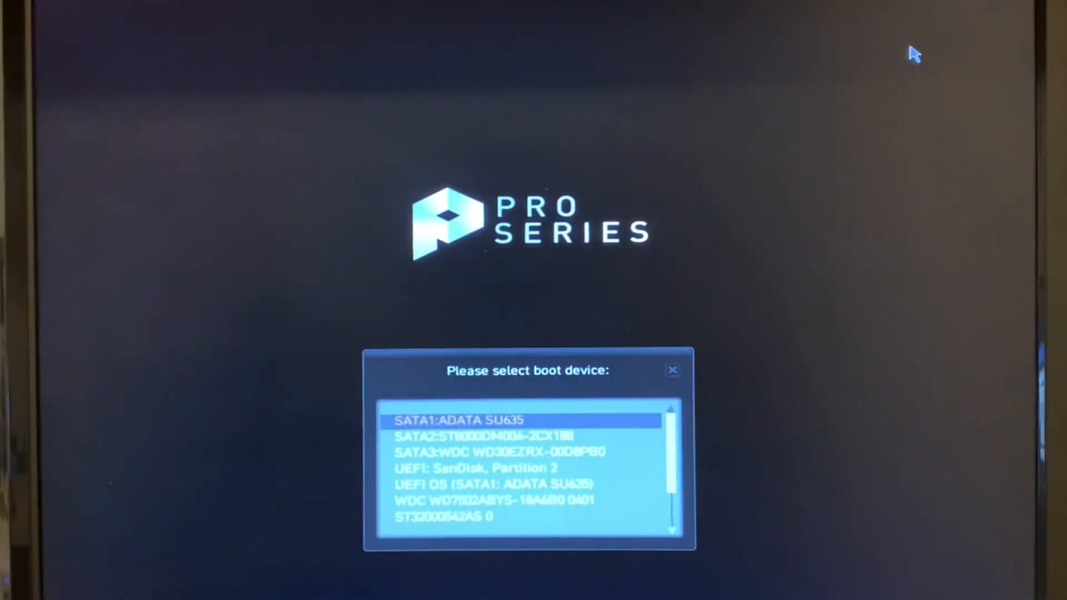
- Boot from the plain SanDisk entry in the BIOS boot device list
key(Down)
key(Down)
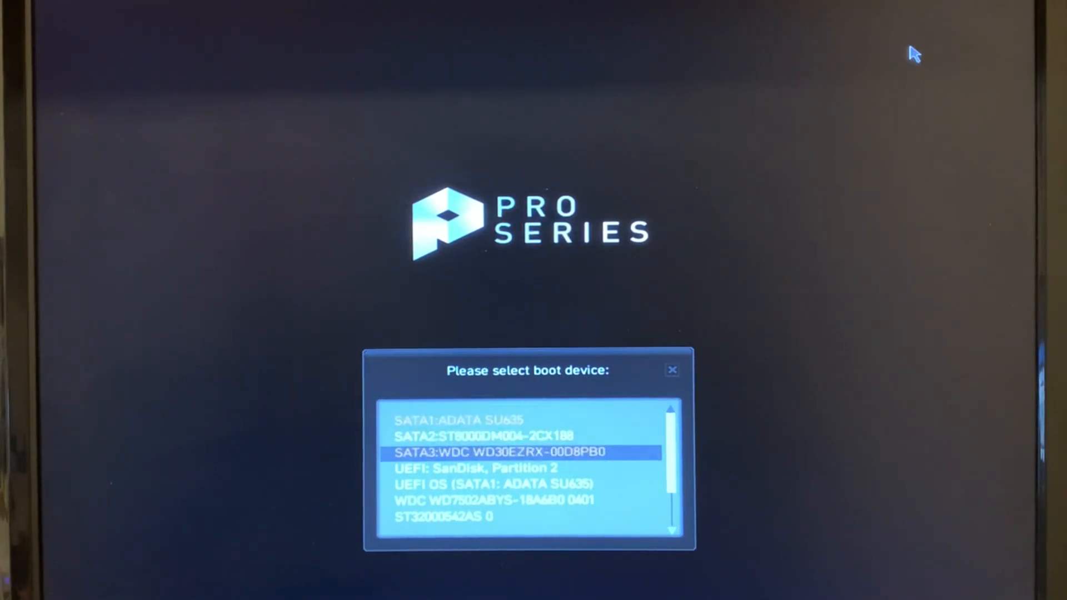
key(Down)
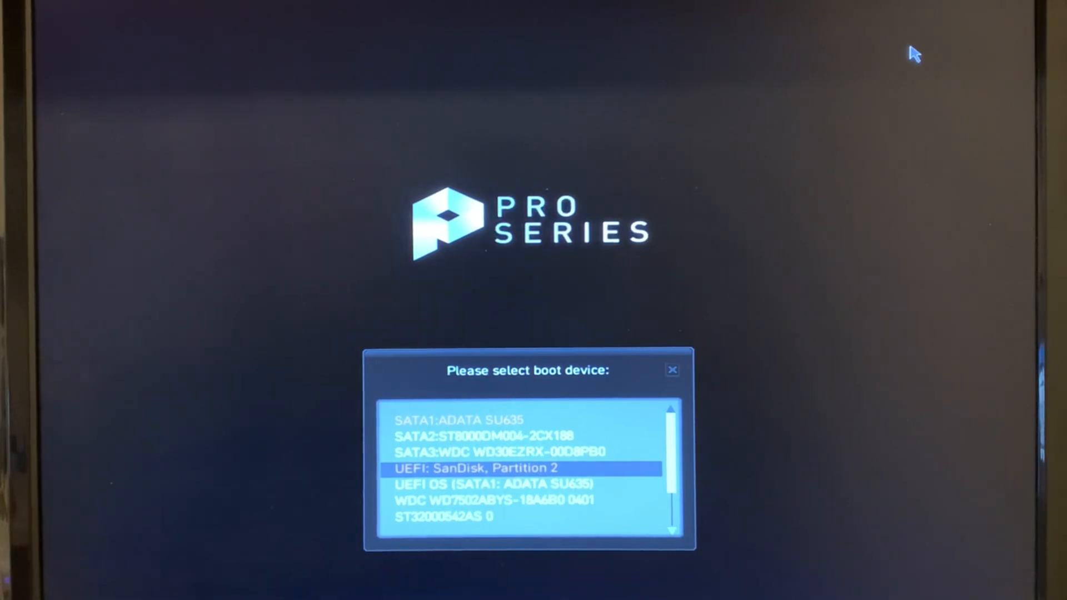
key(Down)
key(Down)
key(Down)
key(Down)
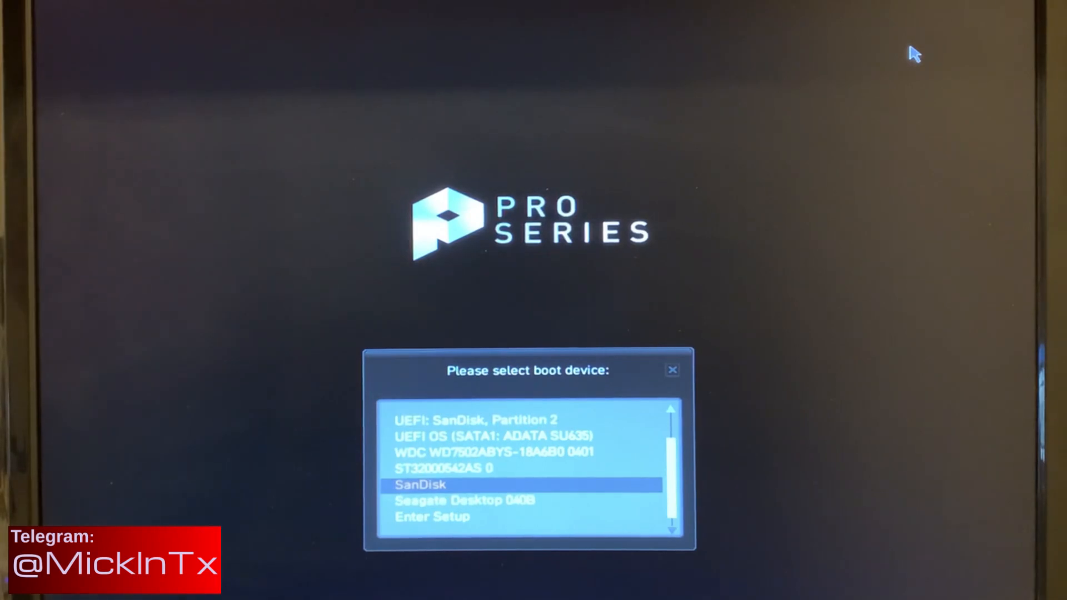
key(Return)
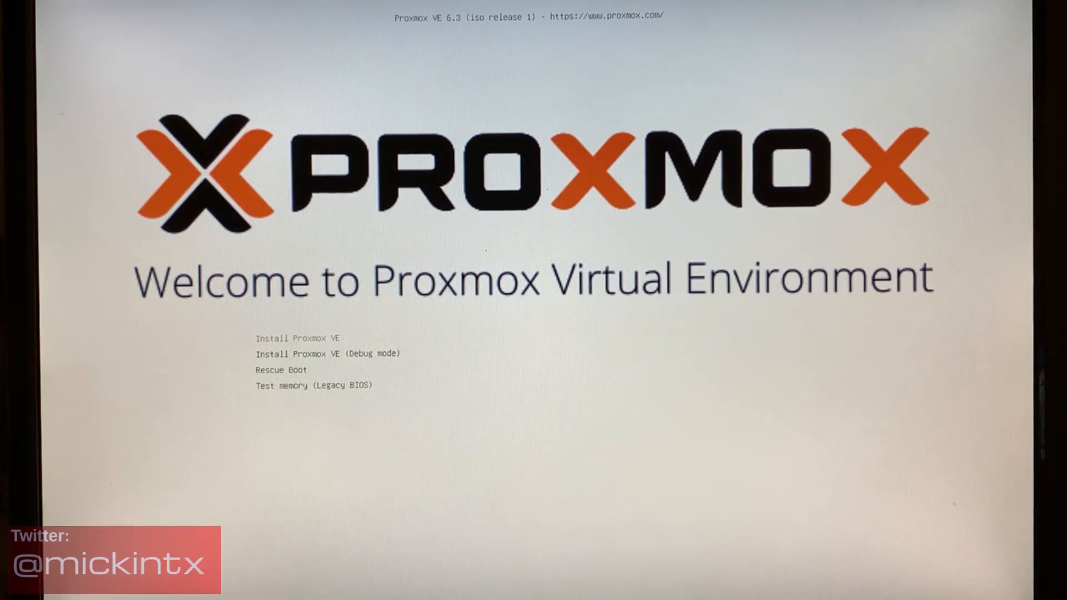
- Launch the Install Proxmox VE option from the installer boot menu
key(Return)
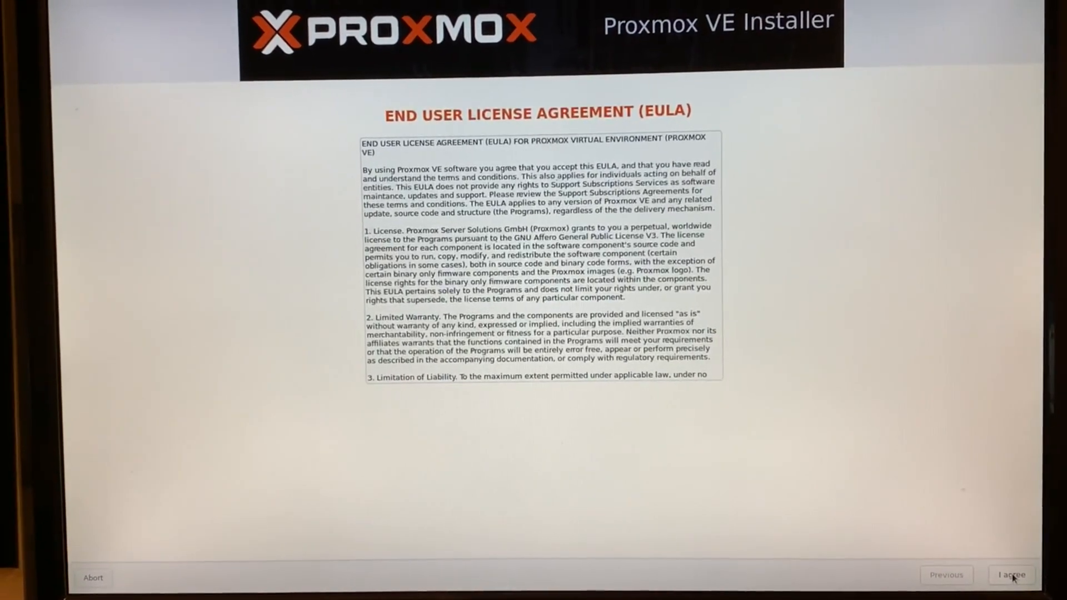
- Accept the EULA and keep /dev/sda as the target hard disk
click(1008, 573)
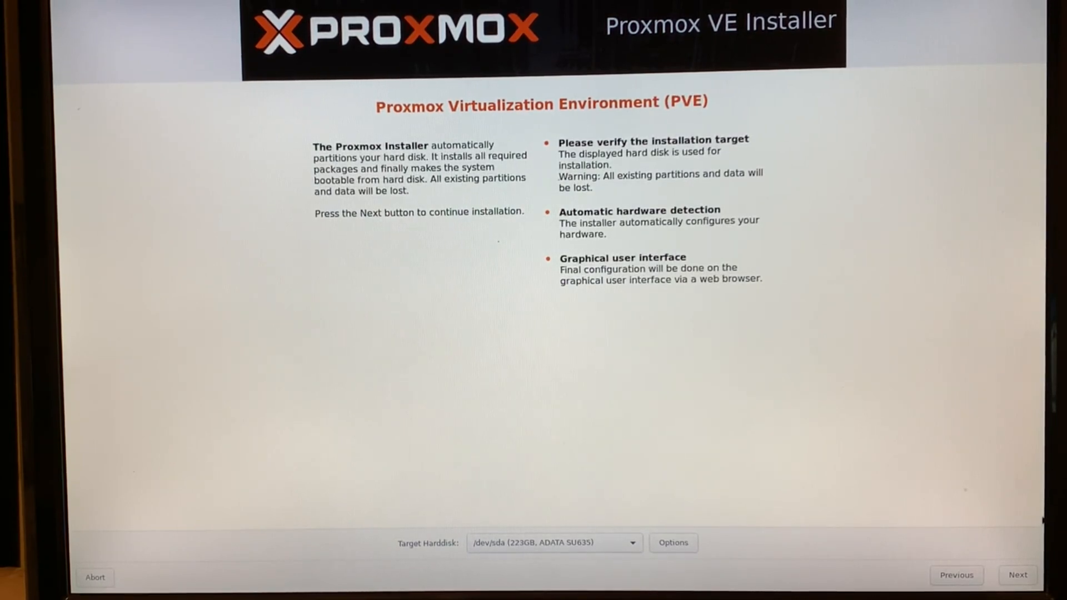
click(1015, 576)
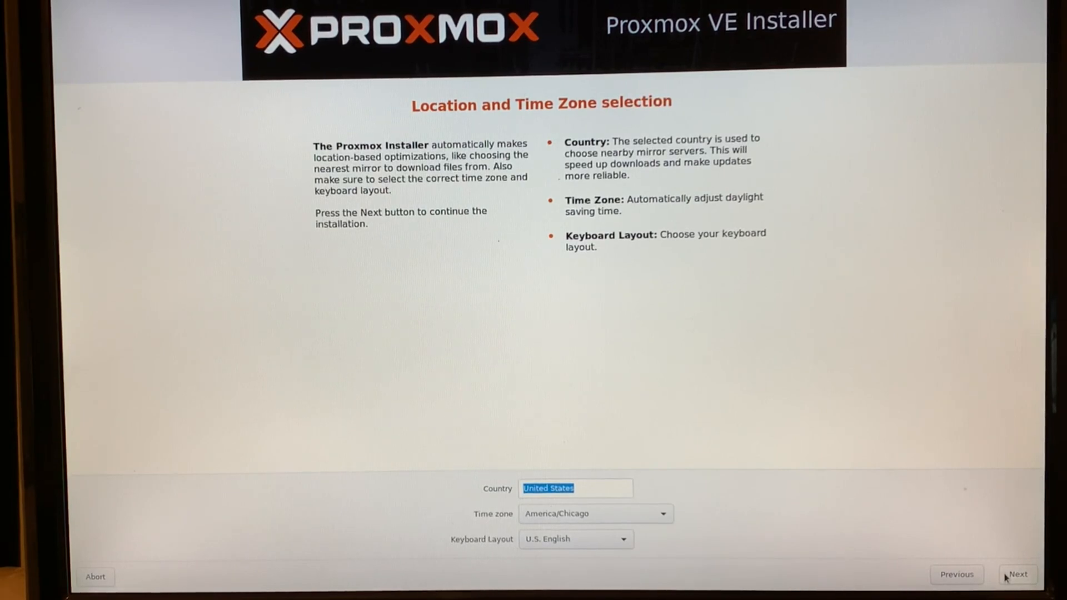
- Keep United States / America/Chicago, enter and confirm the root password, and fill in the admin e-mail
click(1007, 579)
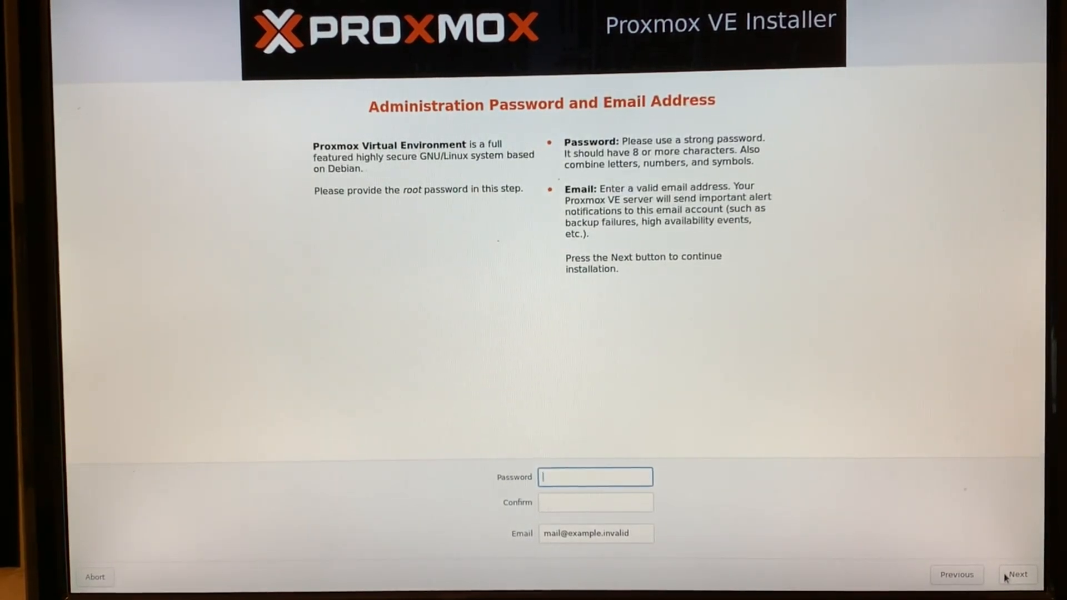
text(**********)
key(Tab)
text(**********)
key(Tab)
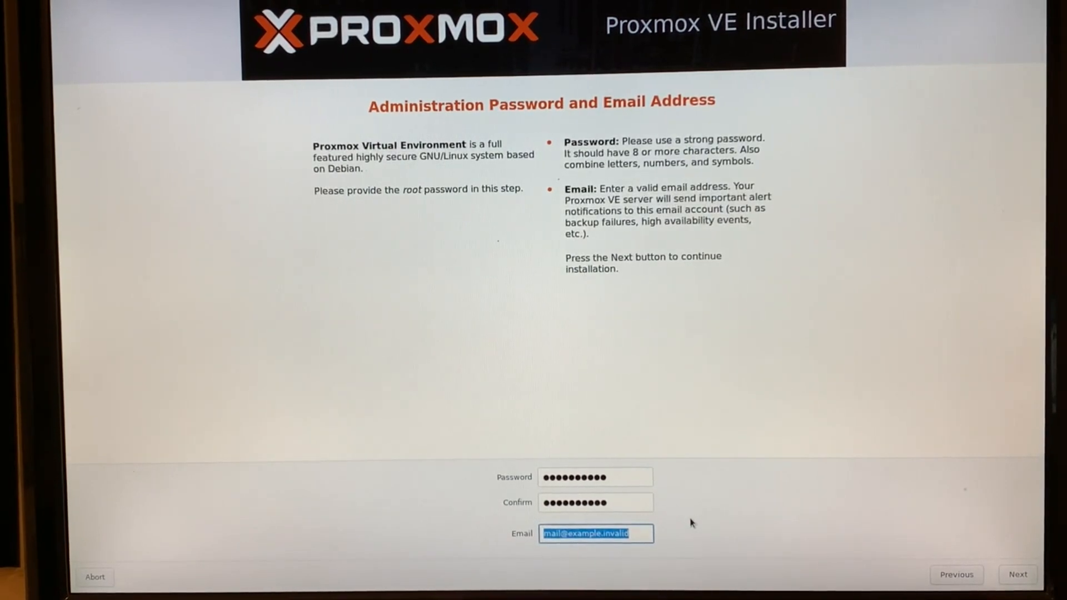
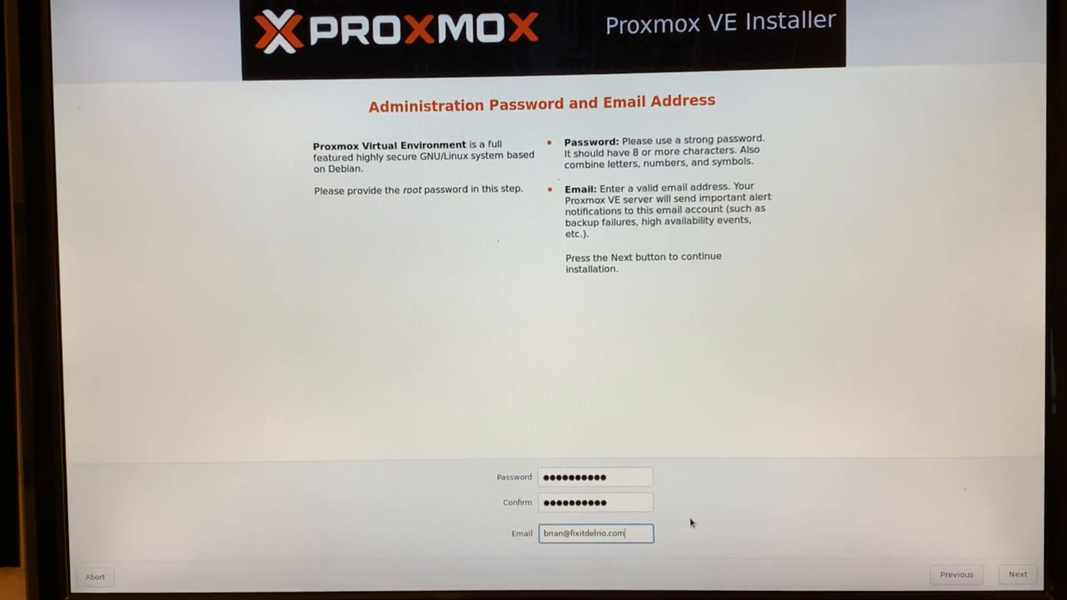
click(1054, 580)
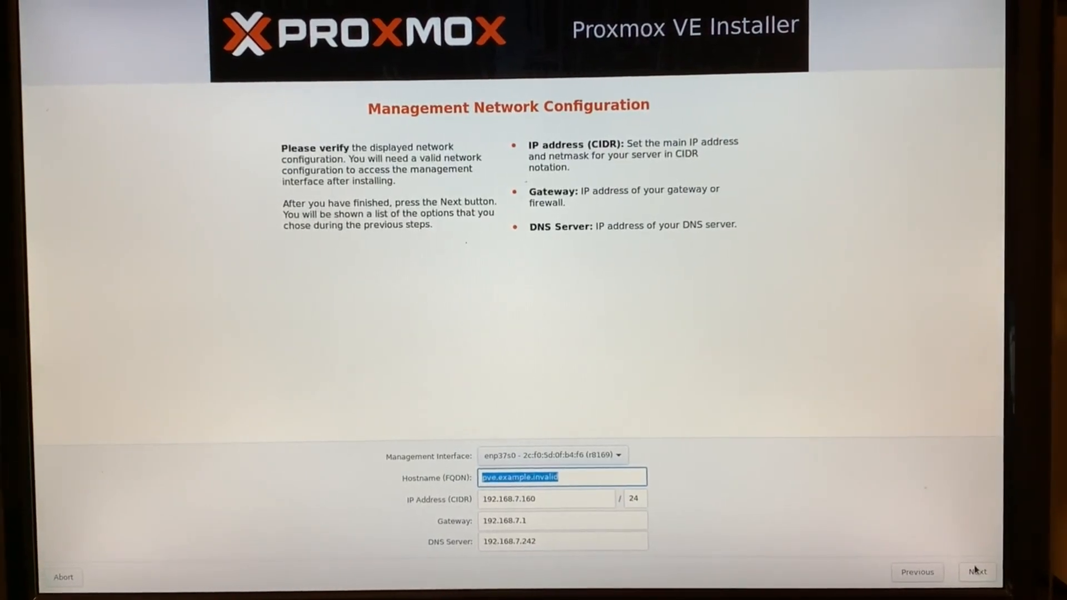
- Set the hostname to proxmox.local, keeping IP 192.168.7.160/24, and proceed to the summary
text(xmox.local)
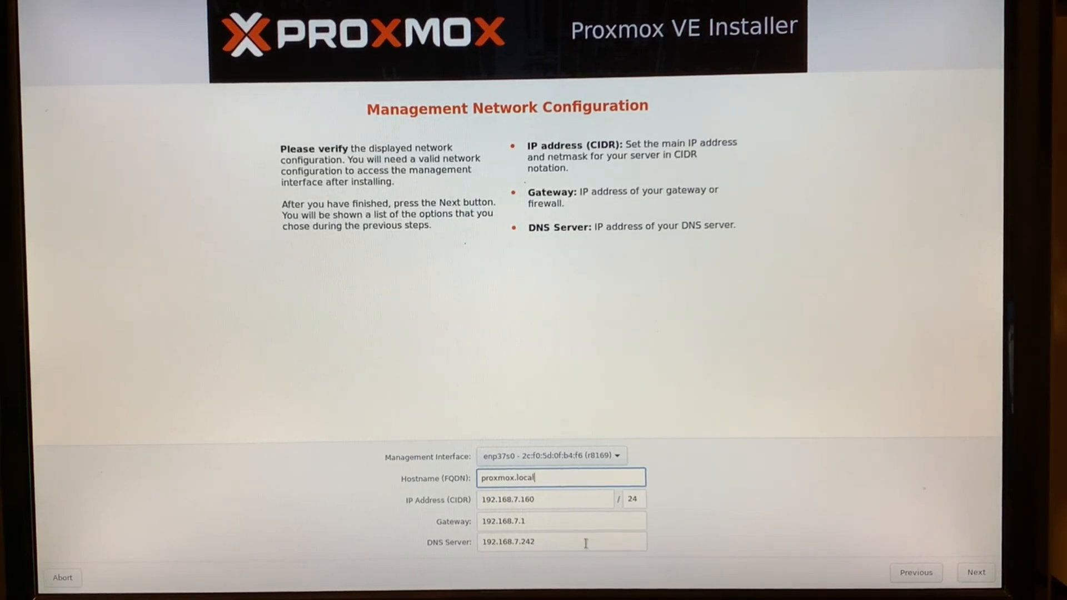
click(970, 573)
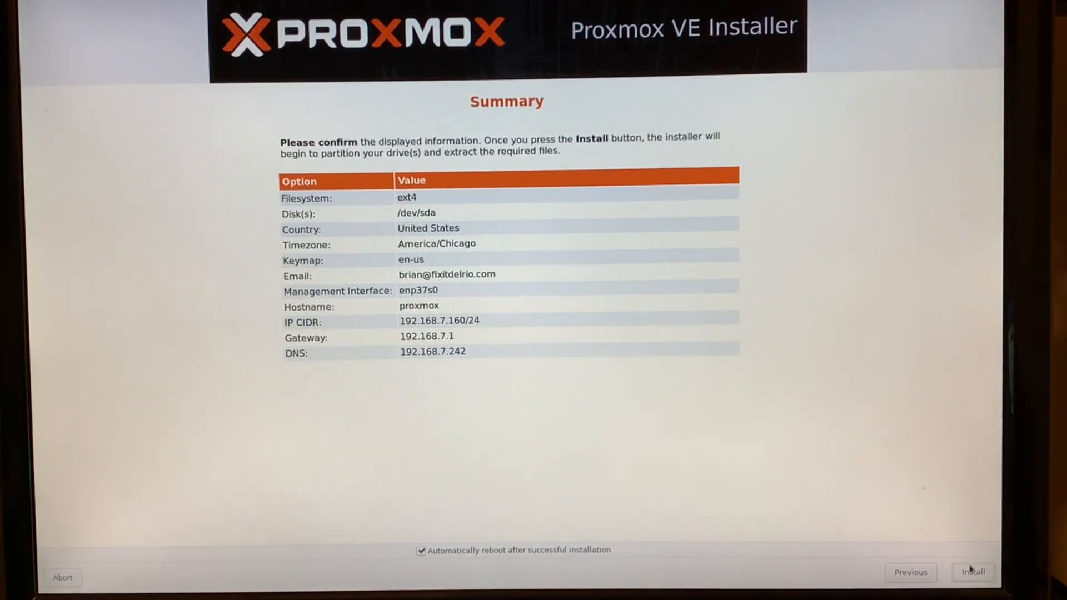
- Install Proxmox onto /dev/sda with ext4, hostname proxmox and gateway 192.168.7.1
click(970, 575)
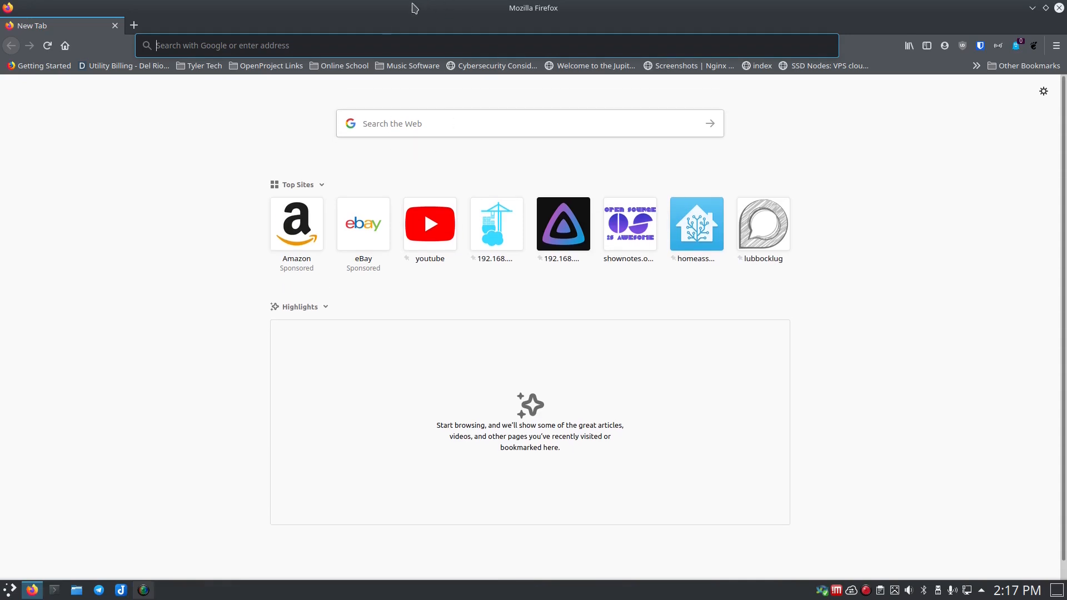
click(318, 44)
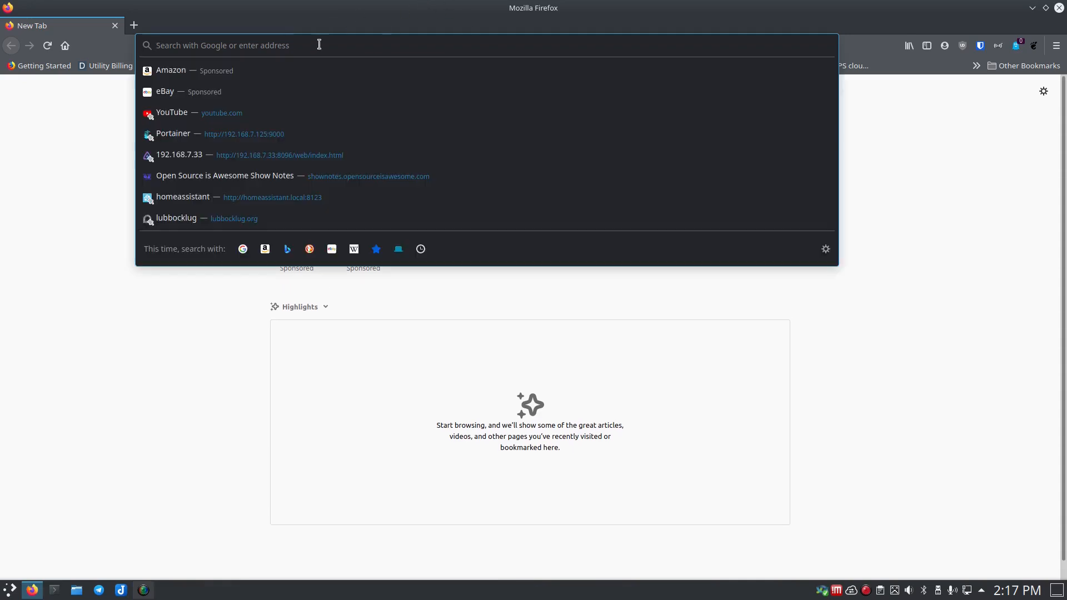
text(https)
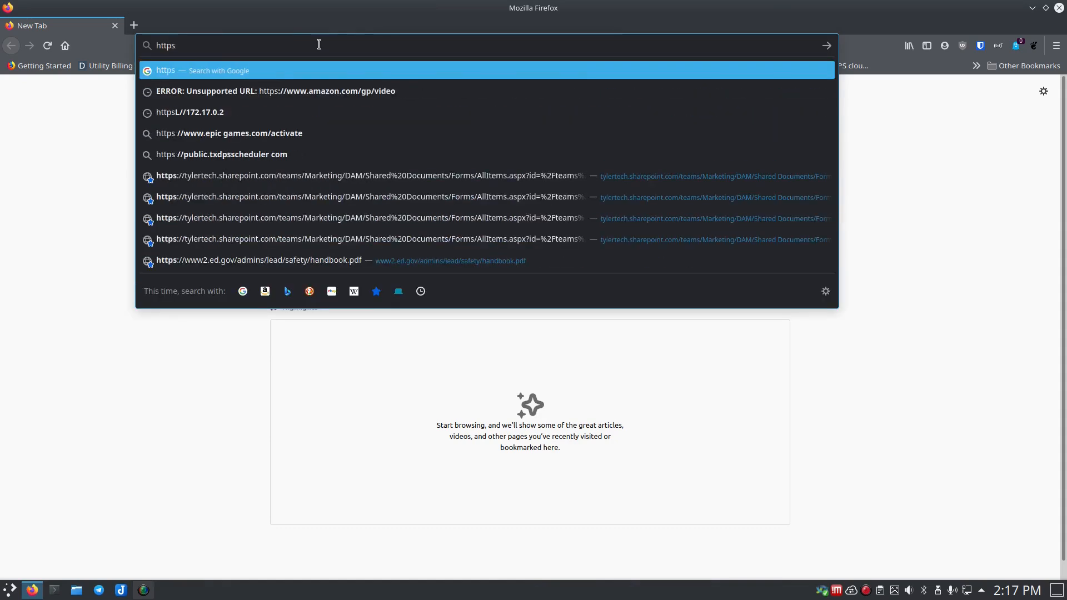
text(://)
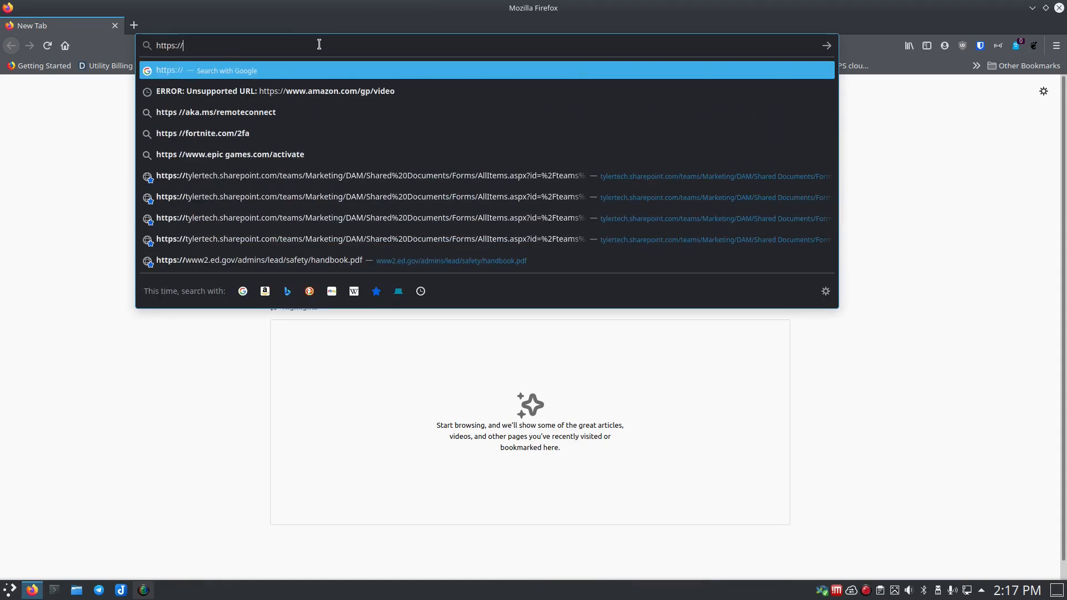
text(1)
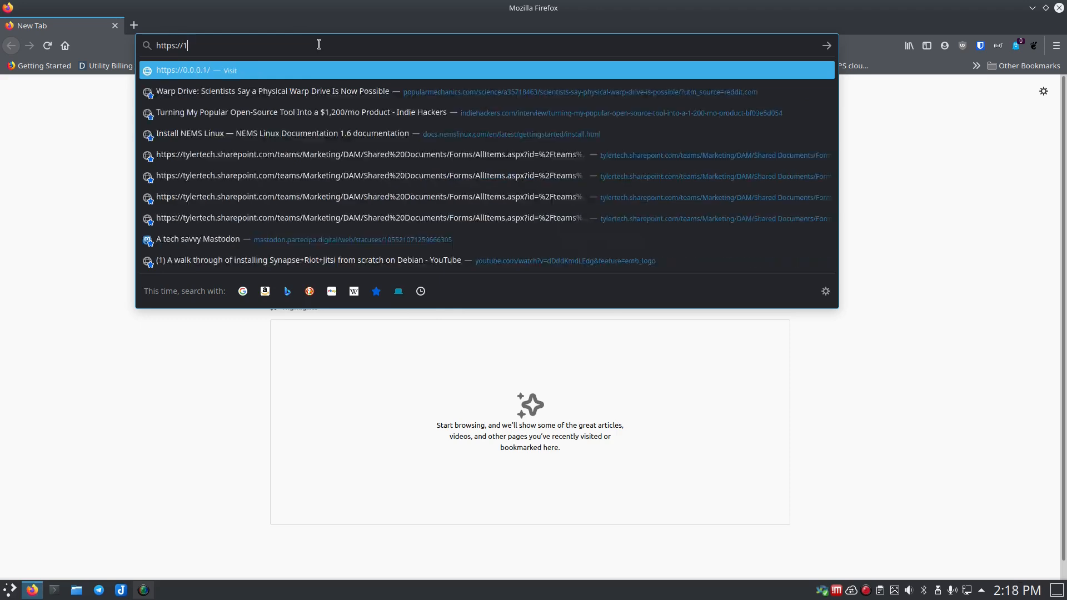
text(92.168.7)
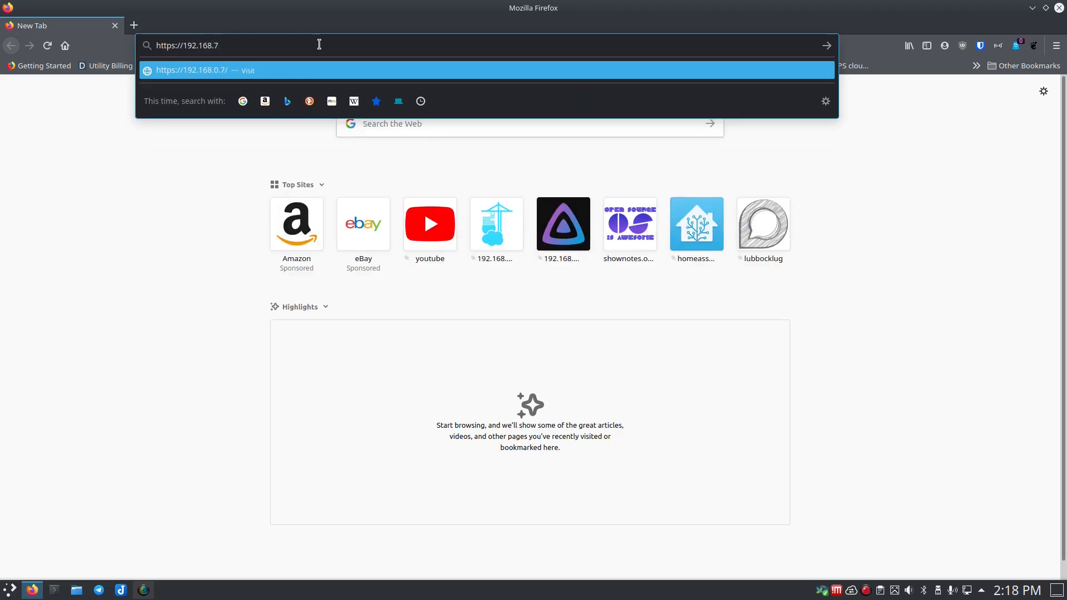
text(.160:8006)
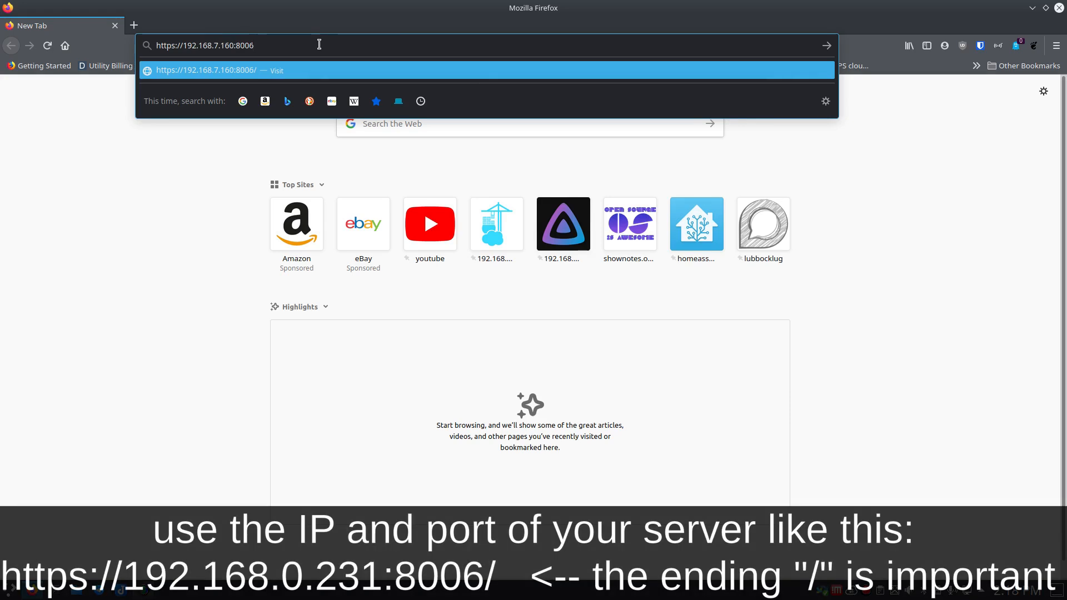
text(/)
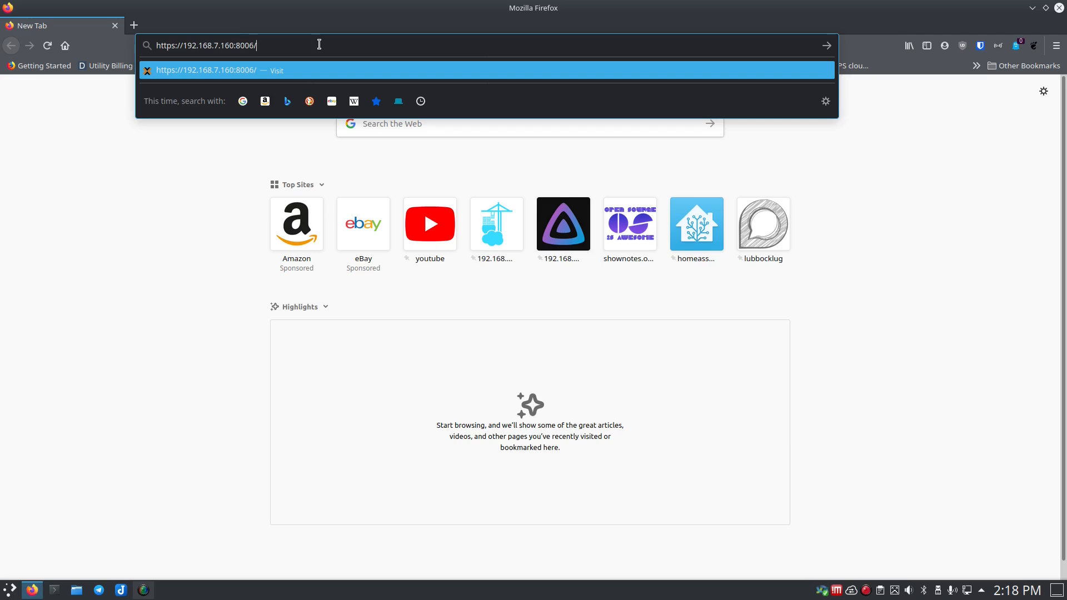
key(Return)
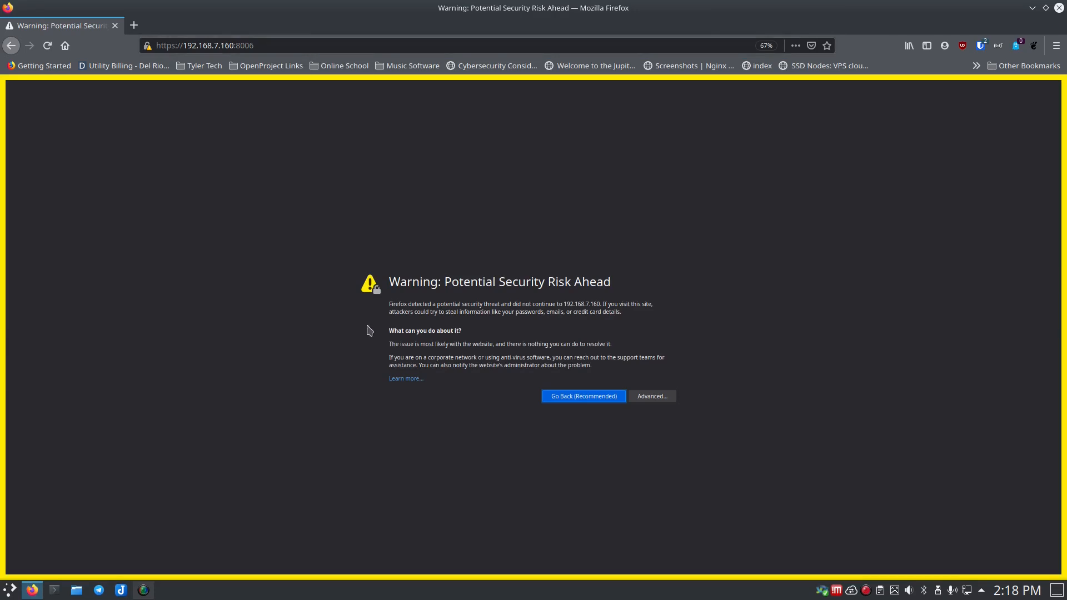
click(654, 398)
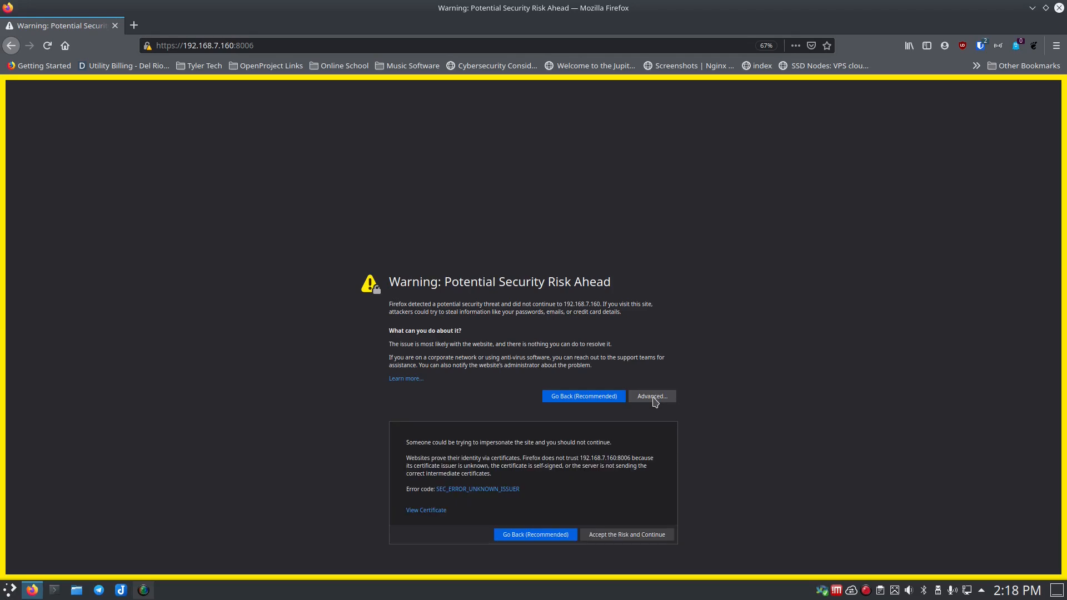
click(639, 536)
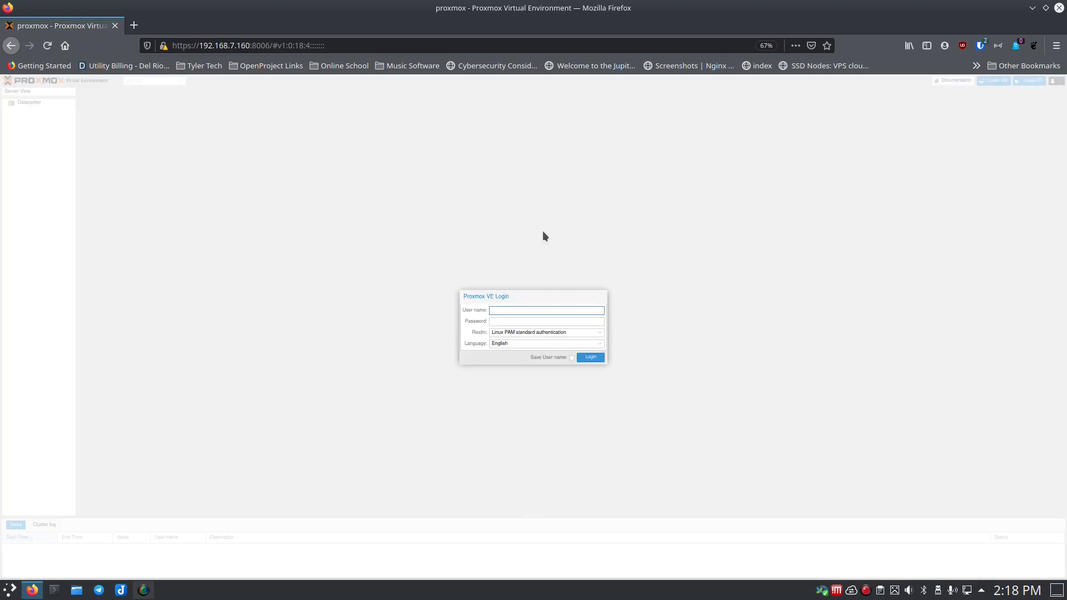
- Reset the page zoom and log in as root with the account password via Linux PAM
key(ctrl+plus)
key(ctrl+plus)
key(ctrl+plus)
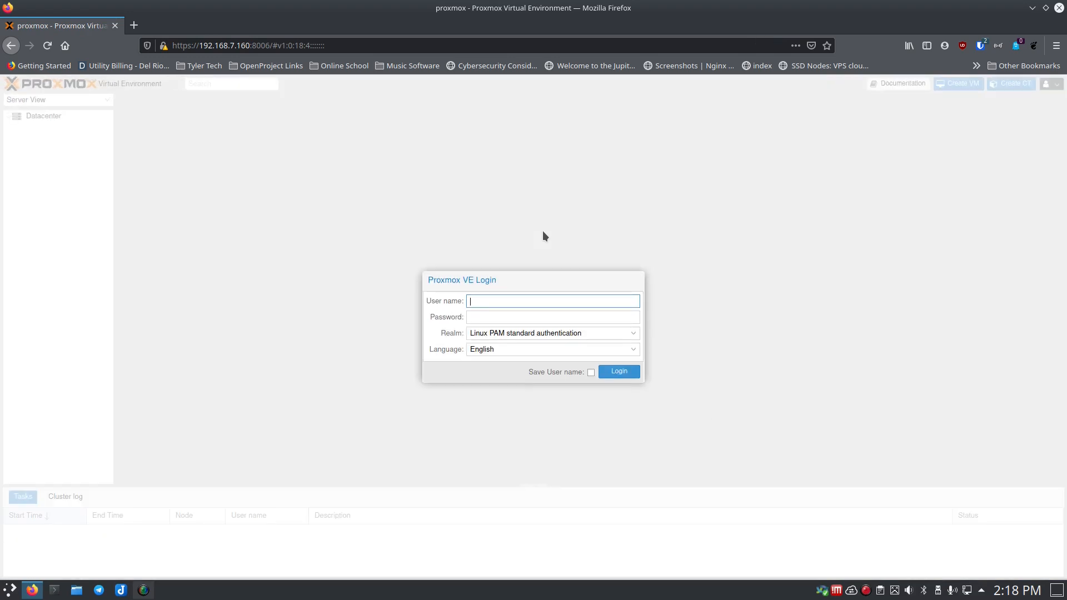
text(root)
key(Tab)
text(••••••••••)
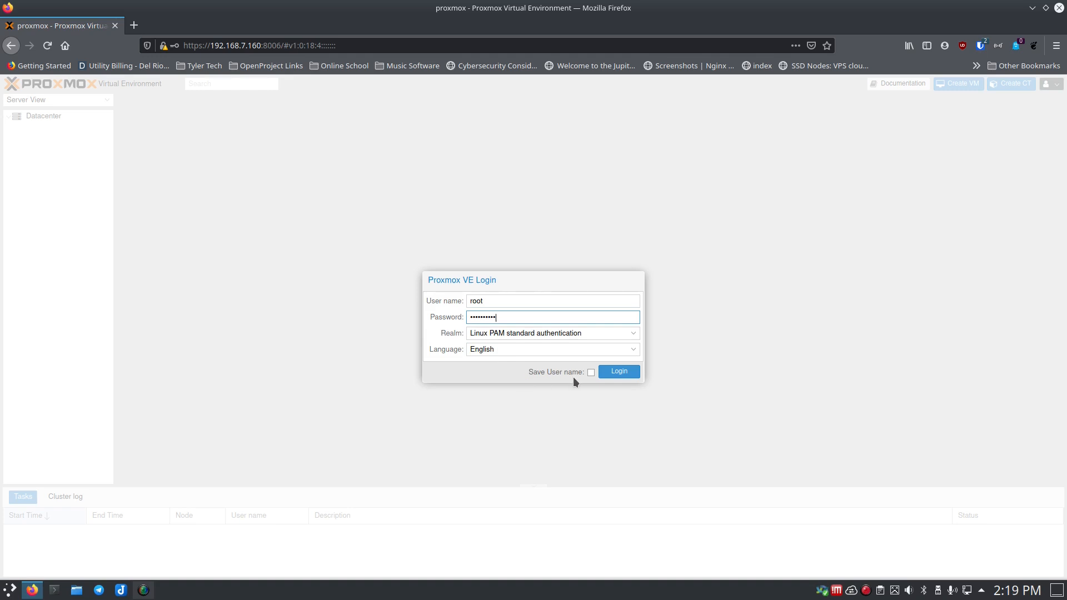
click(590, 372)
click(619, 373)
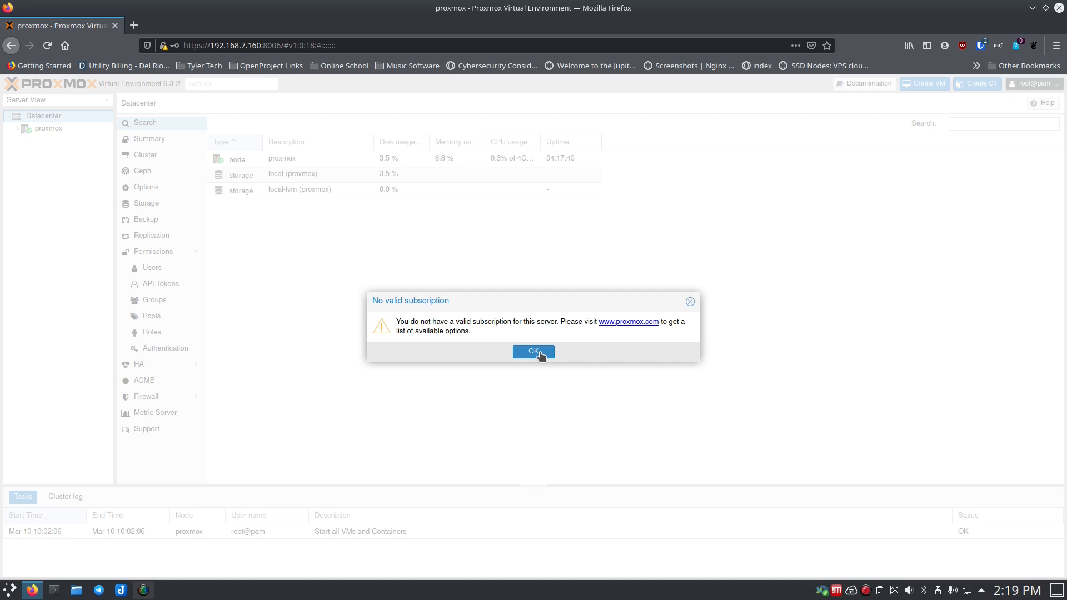
- Dismiss the No valid subscription notice to reveal node proxmox and its storage
click(535, 353)
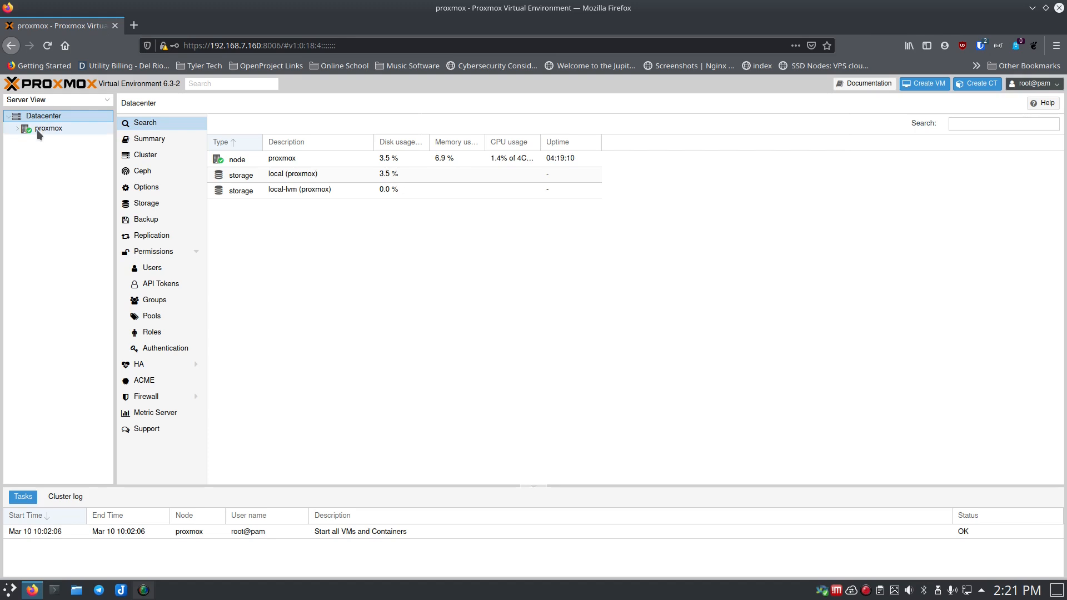
- Expand the proxmox node and check the local and local-lvm storage usage
click(18, 129)
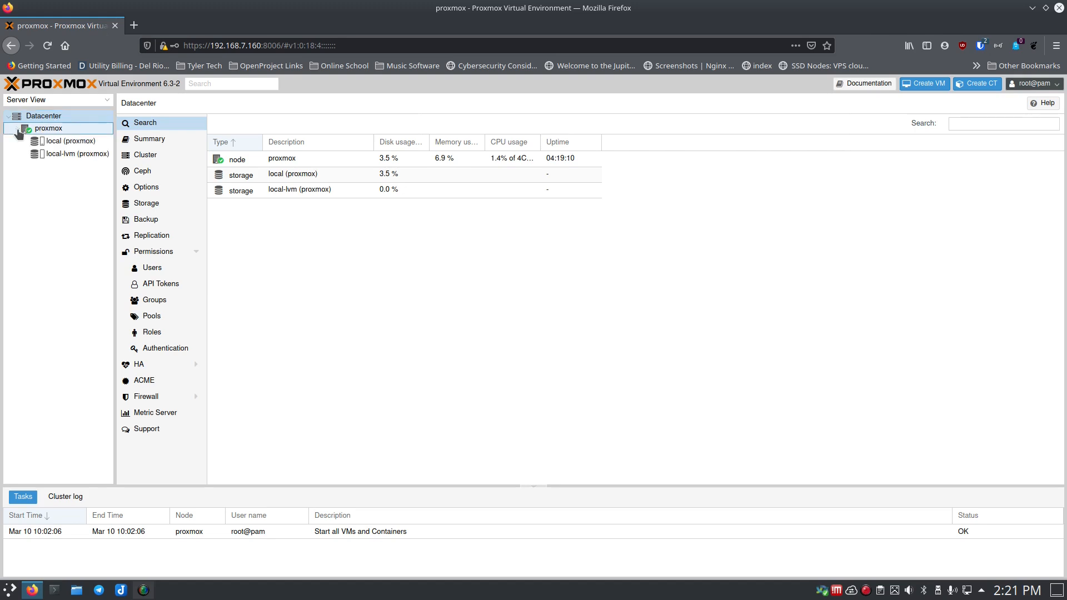
click(43, 129)
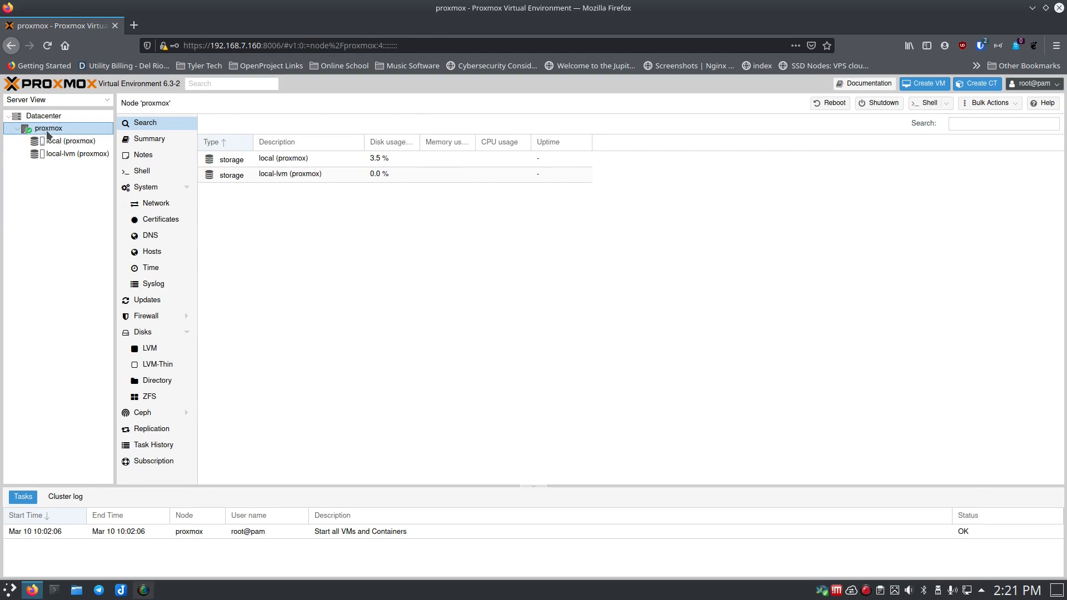
click(67, 144)
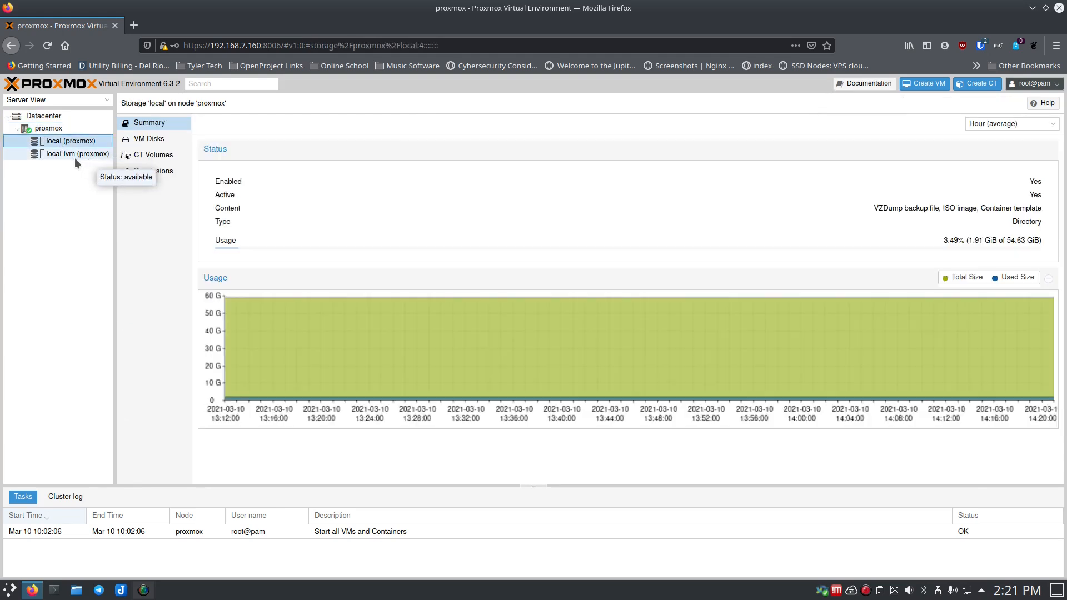
click(64, 153)
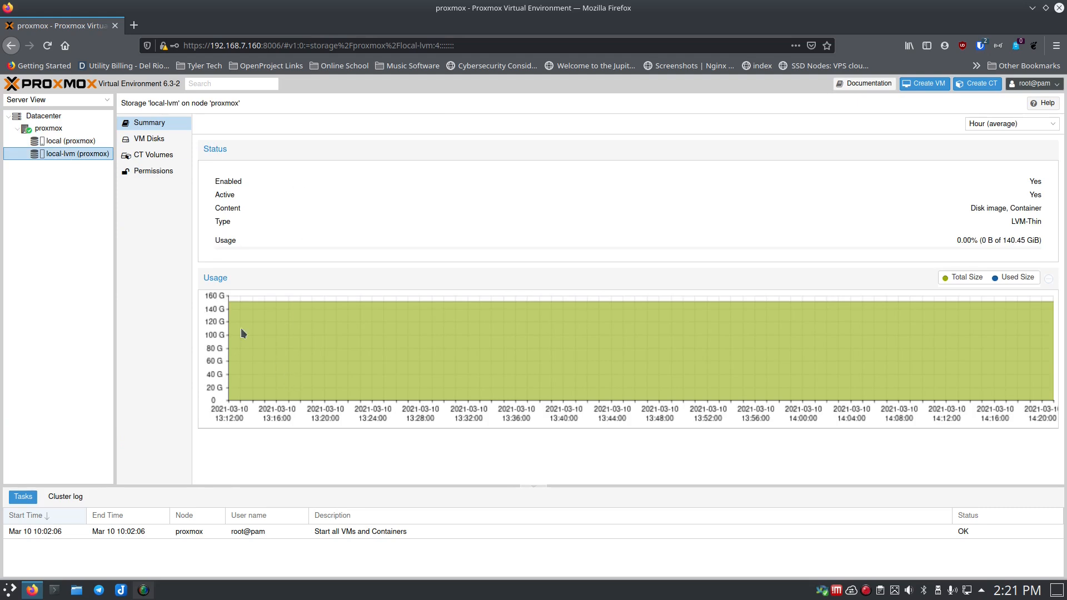
- Show the proxmox node Summary with its 4-CPU Ryzen 3 3200G and 13.68 GiB RAM
click(55, 130)
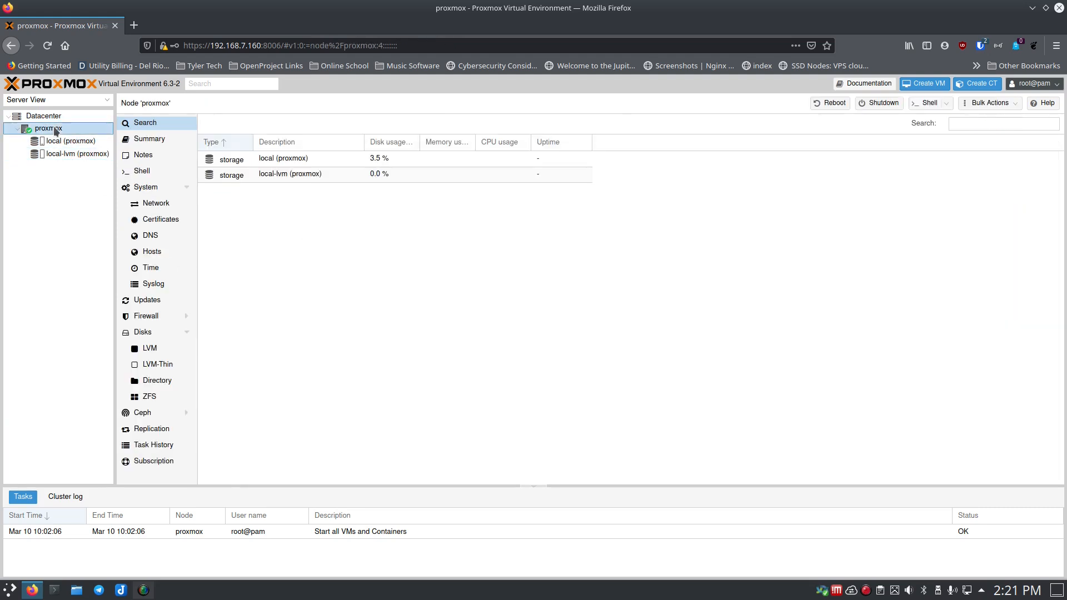
click(151, 138)
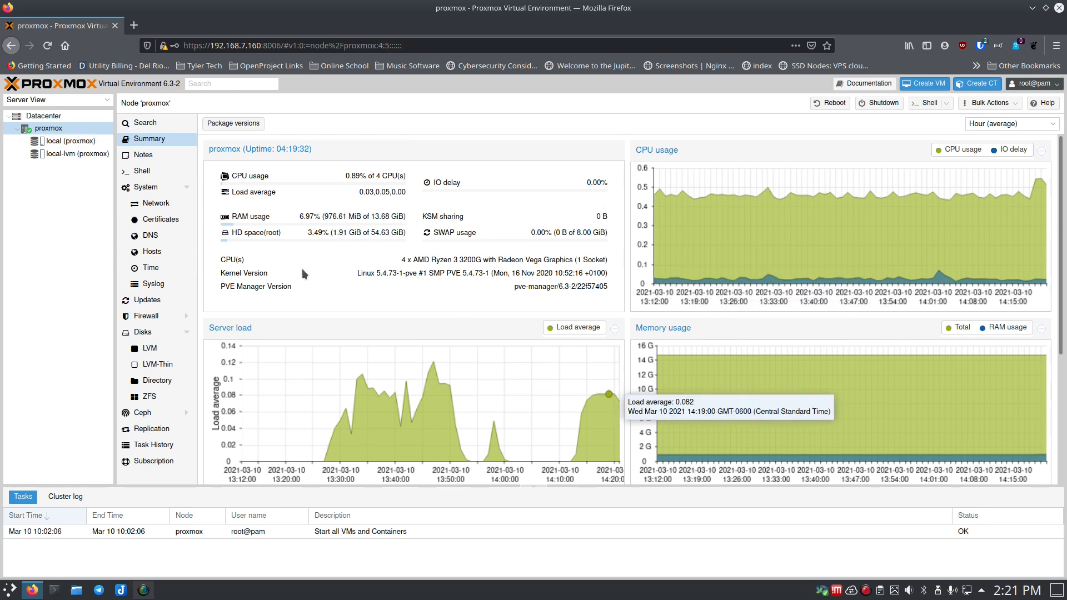
click(56, 118)
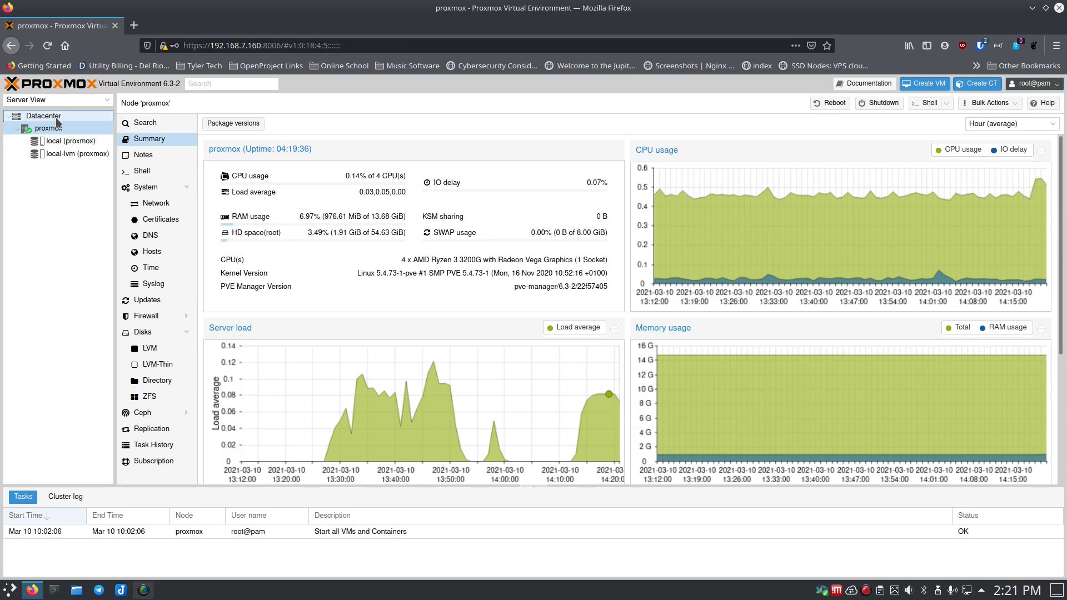
- Browse the Datacenter Summary and Cluster views, ending on the Ceph page, which says Ceph is not installed
click(139, 138)
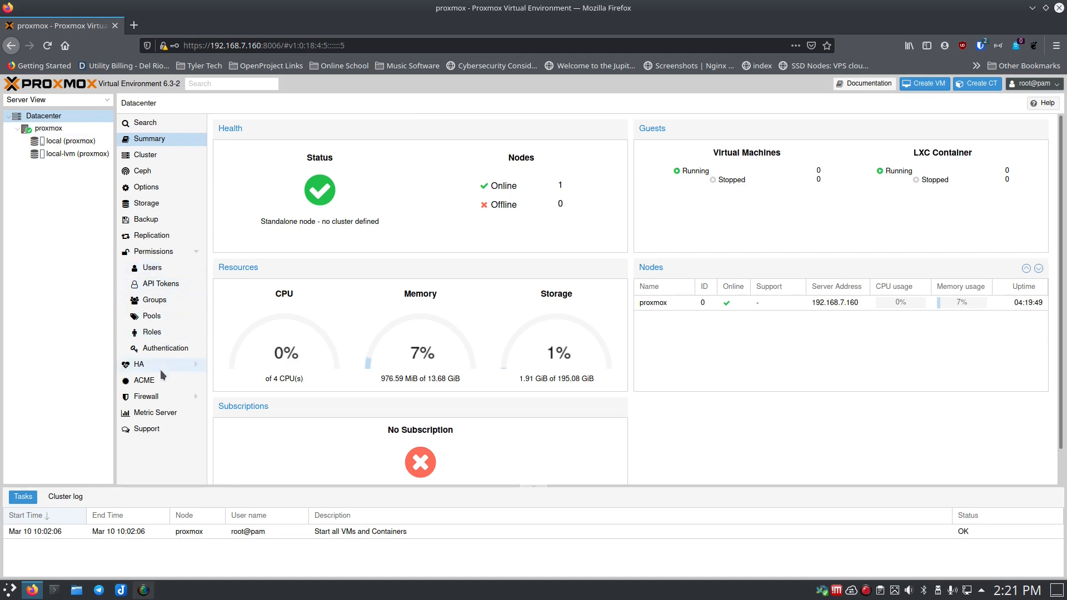
click(151, 159)
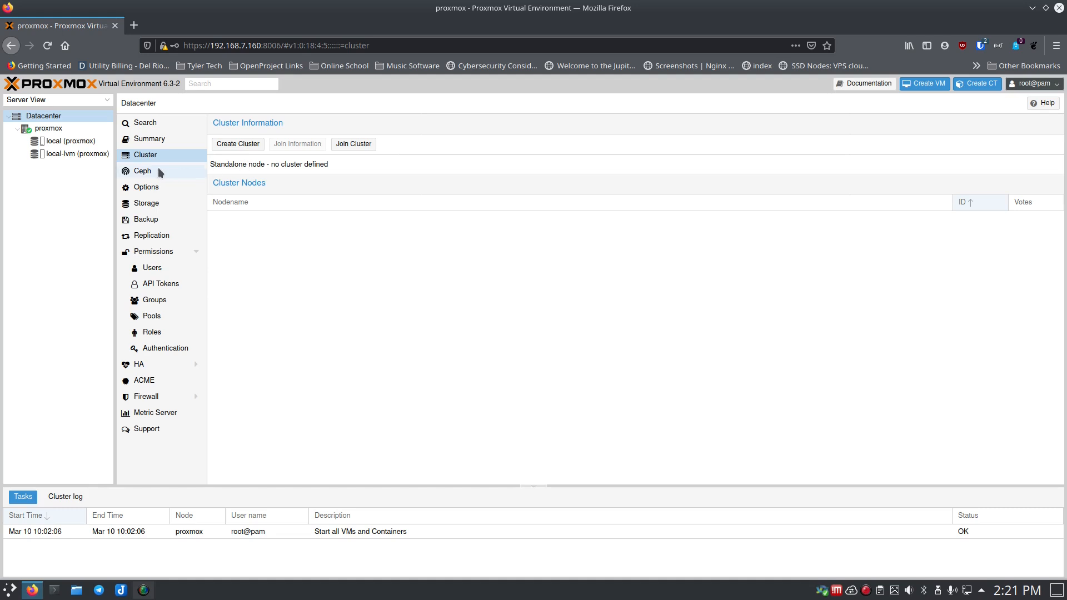
click(145, 171)
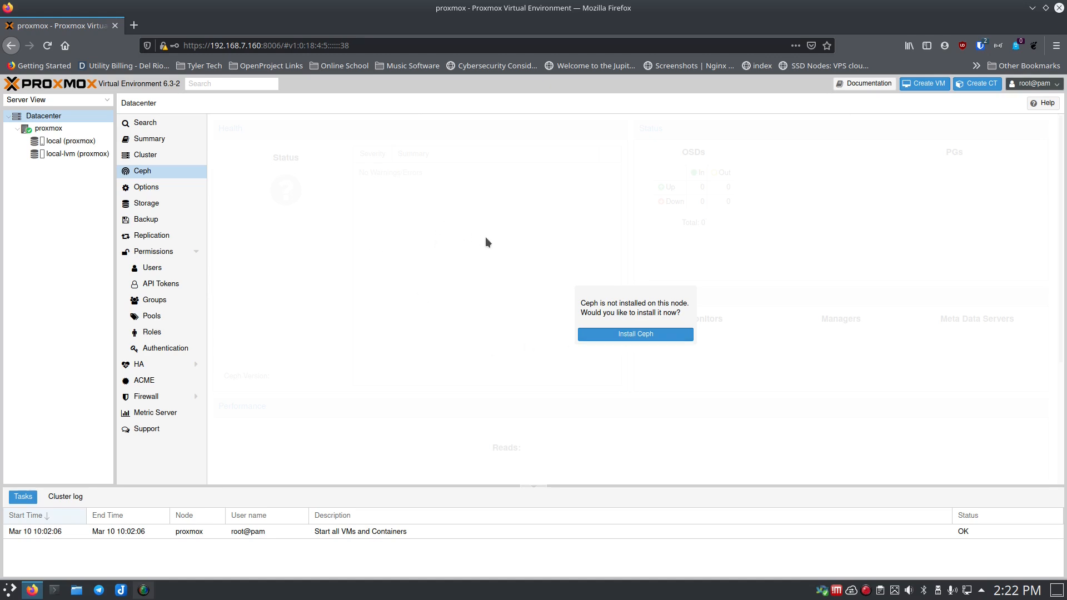
- Review the Datacenter Options defaults, then list storage: local Directory at /var/lib/vz and local-lvm LVM-Thin
click(150, 189)
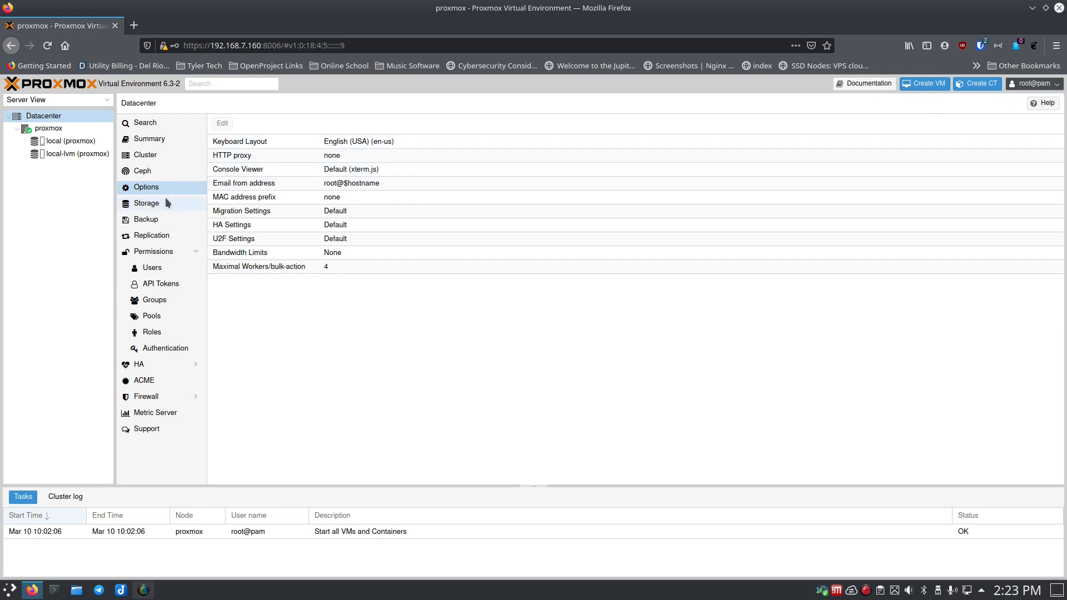
click(151, 205)
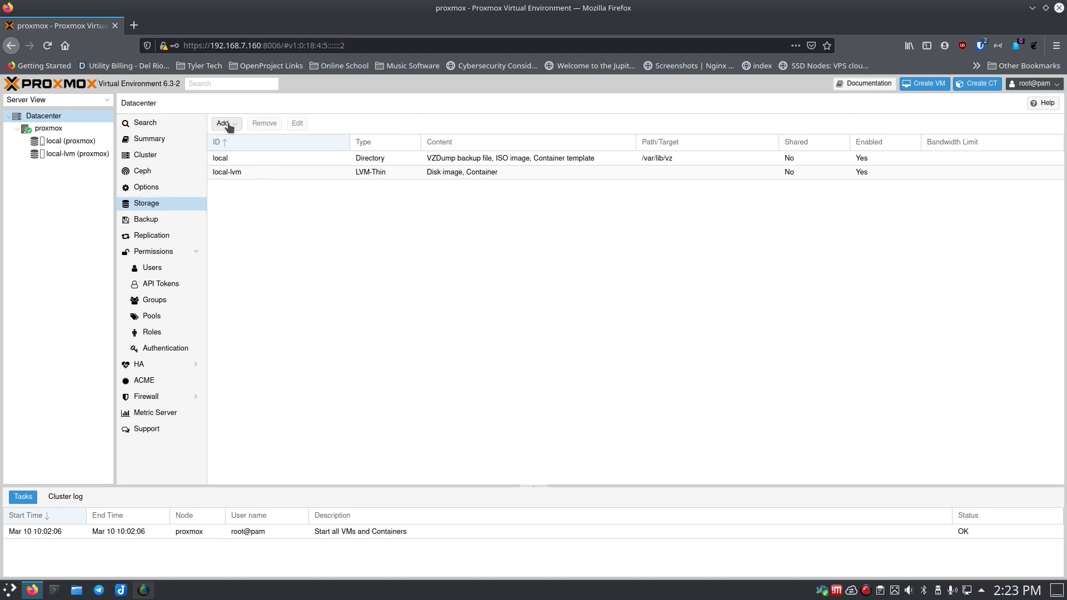
- Check the Datacenter Backup and Replication jobs, then bring up the empty Permissions list
click(143, 219)
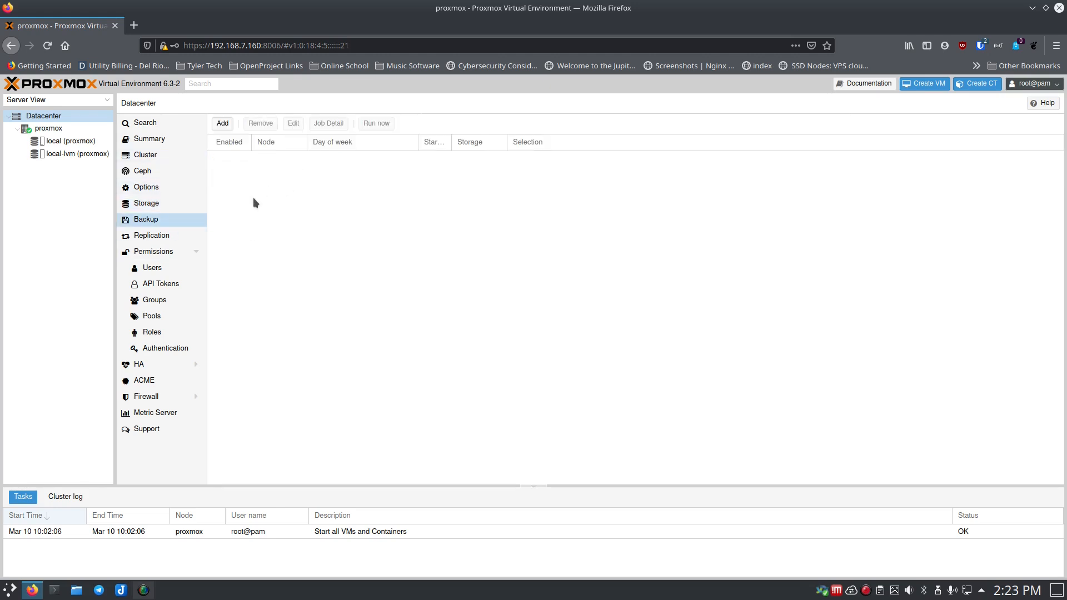
click(157, 238)
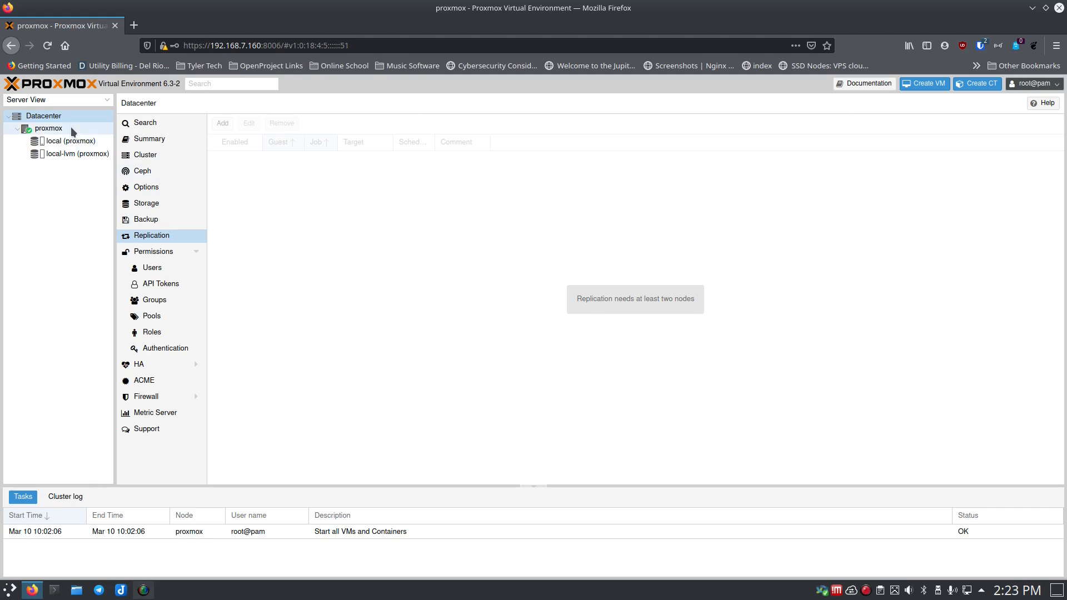
click(165, 252)
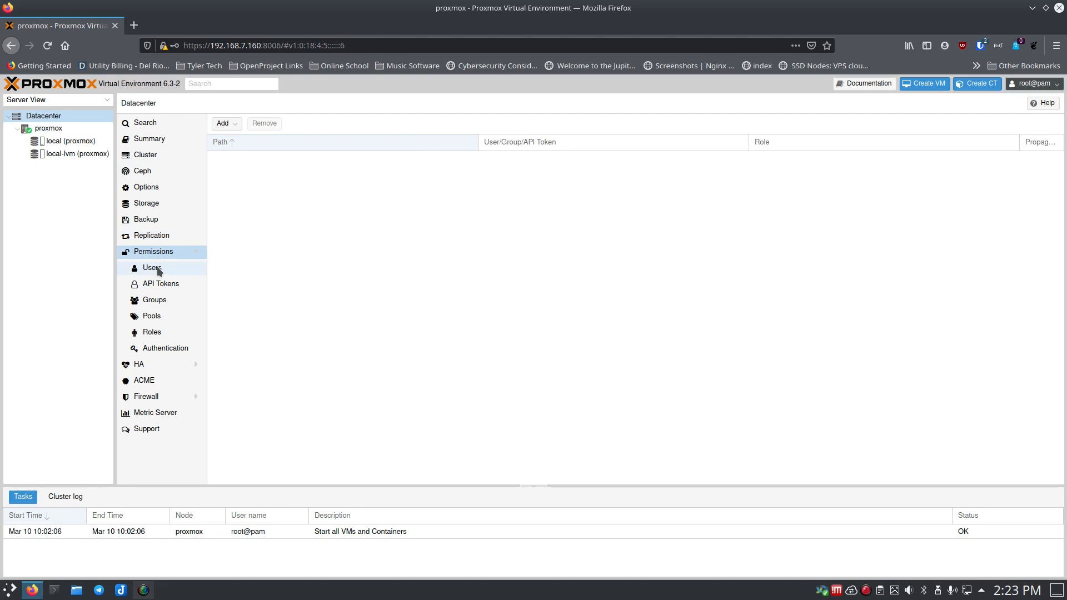
- Review Users, API Tokens, Groups, Pools, Roles and Authentication realms, then show HA status with quorum OK
click(159, 271)
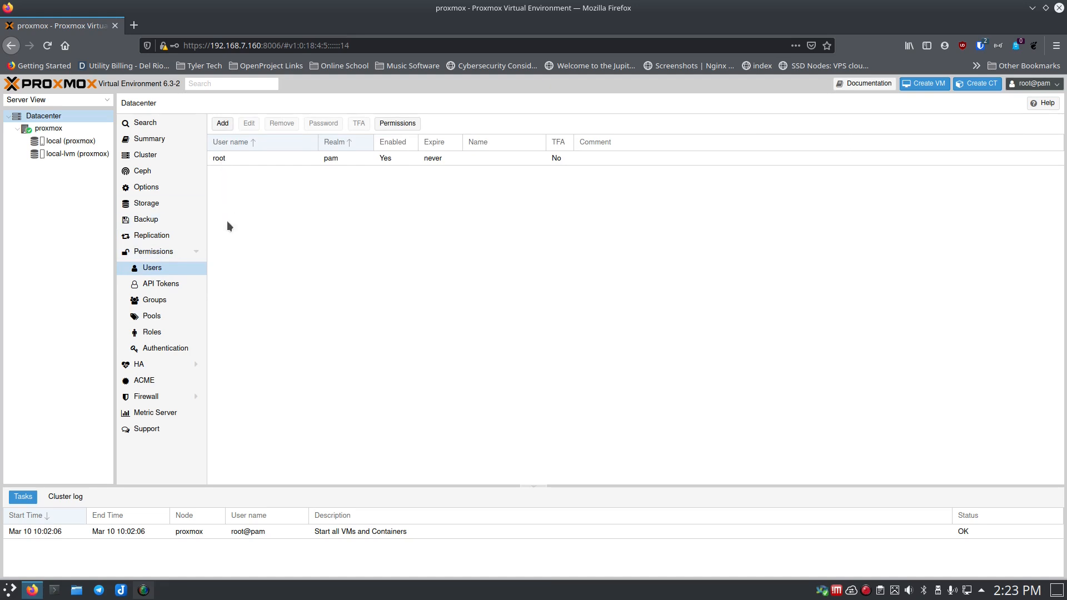
click(165, 284)
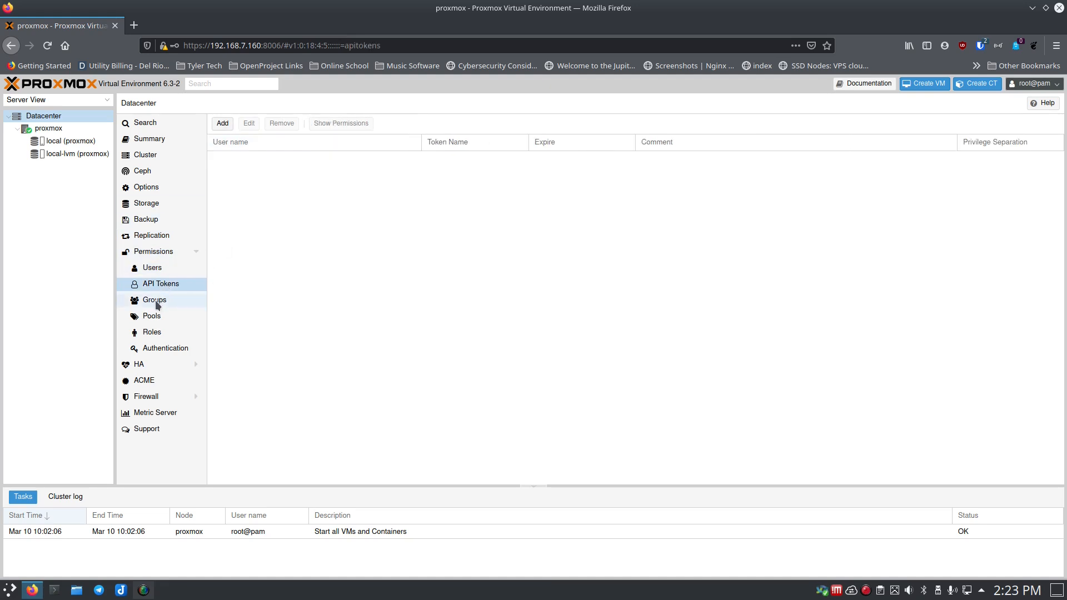
click(157, 303)
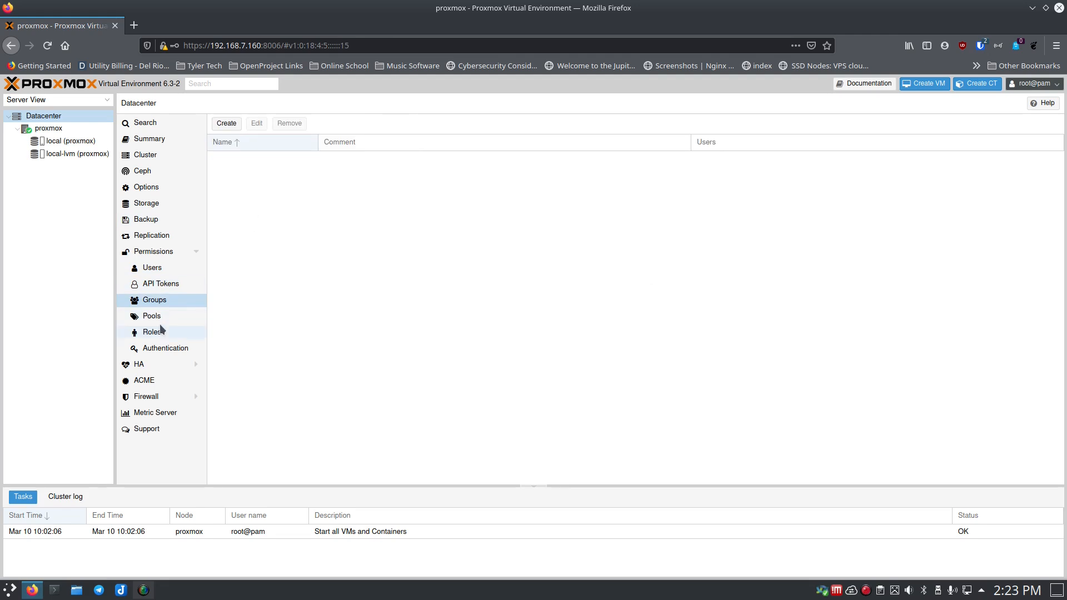
click(152, 318)
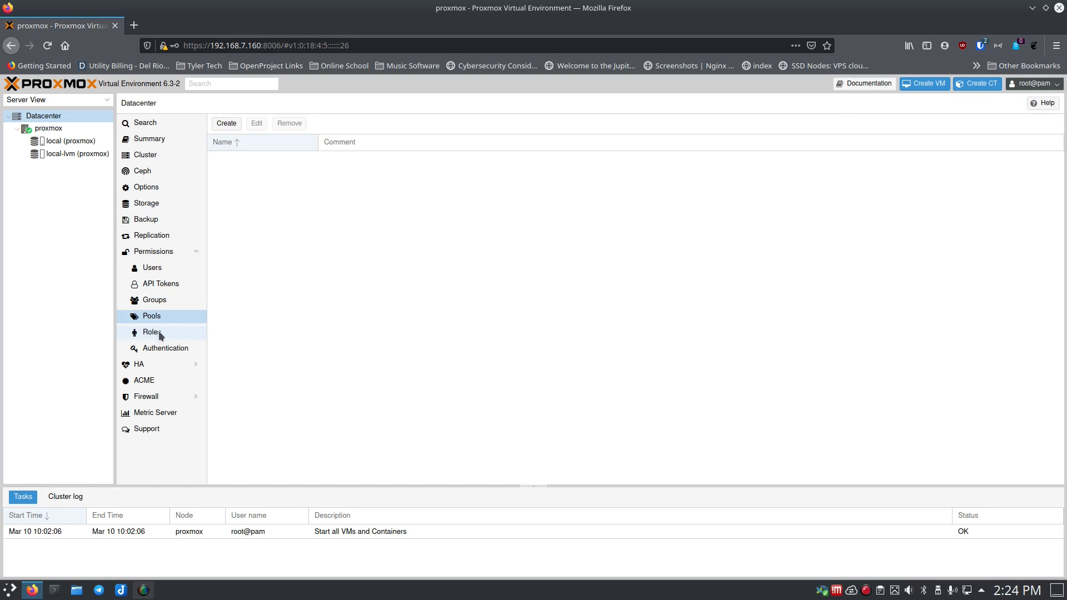
click(159, 331)
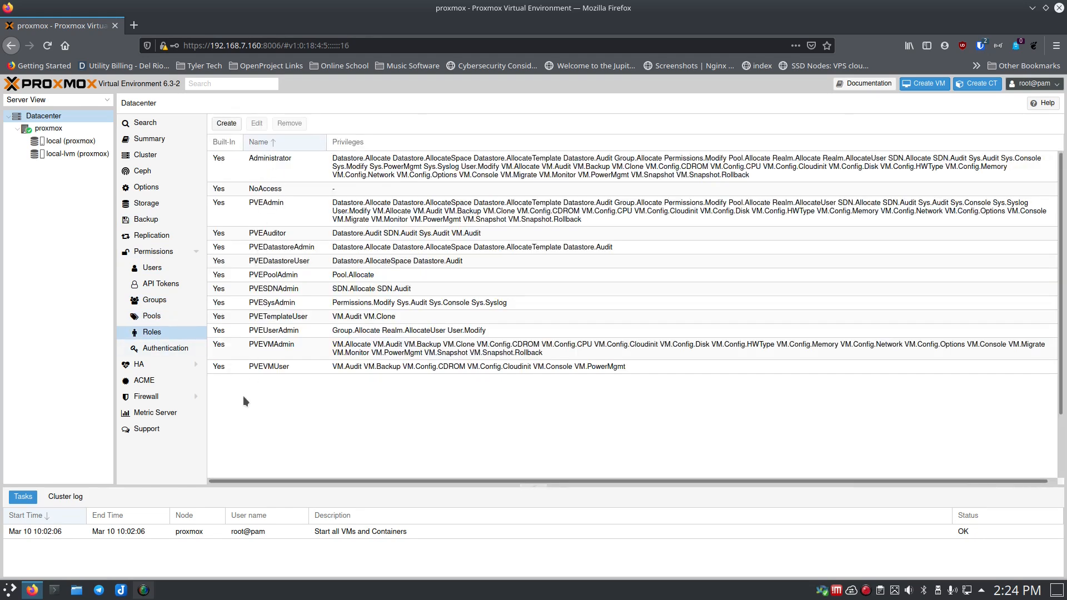
click(164, 348)
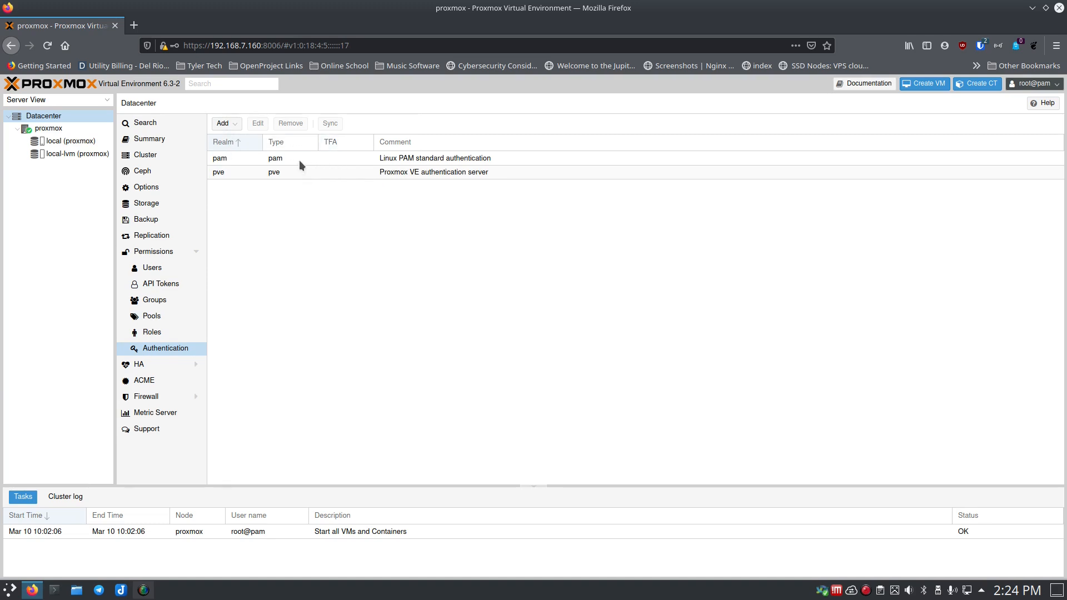
click(153, 366)
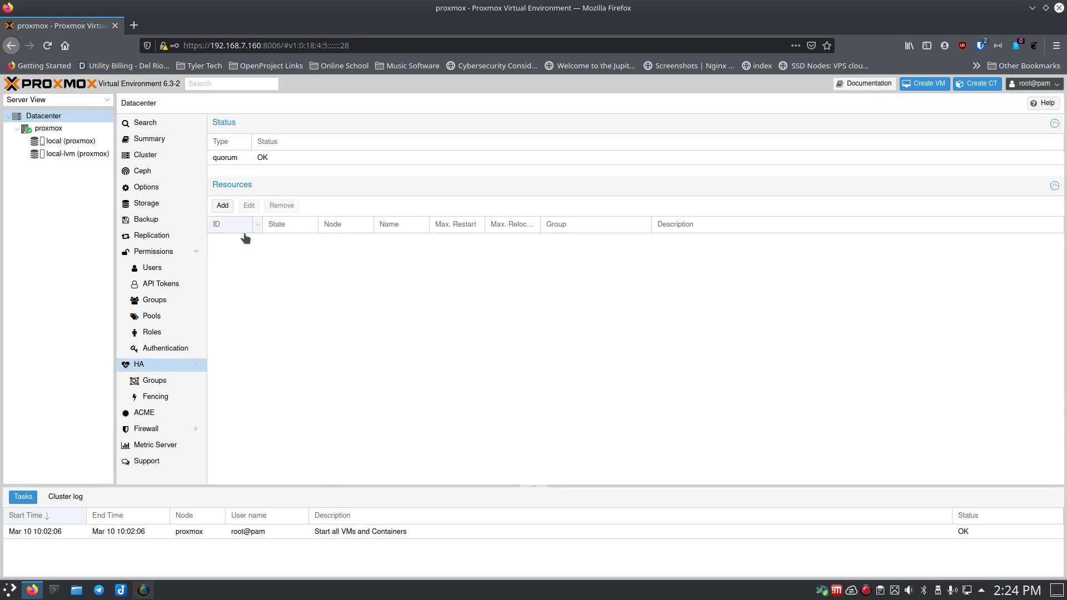
- Check HA Groups, HA Fencing and the empty ACME accounts, then show the empty Datacenter firewall rules
click(163, 380)
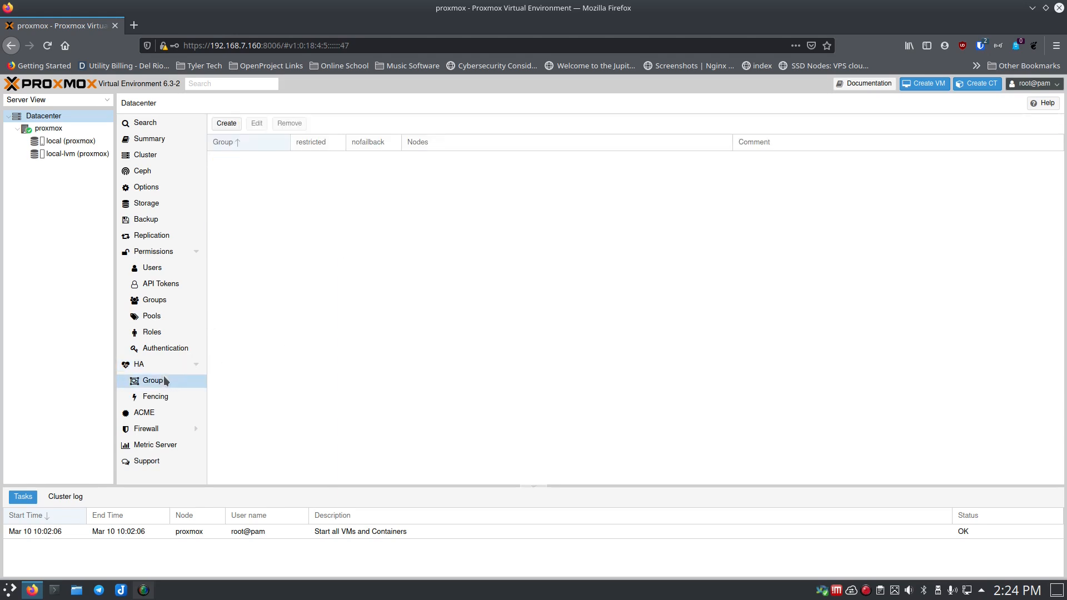
click(161, 399)
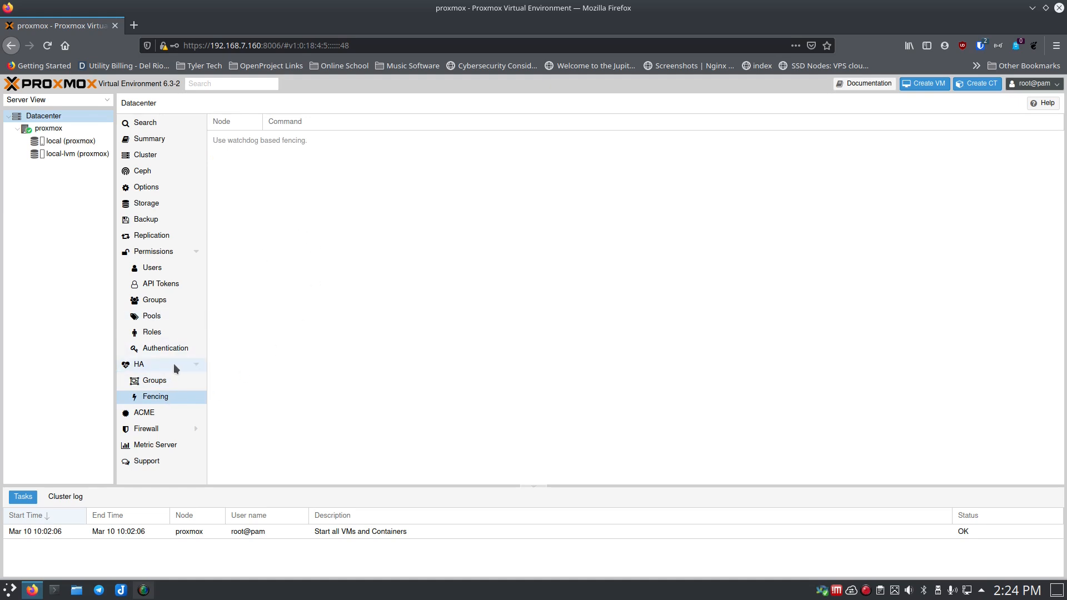
click(155, 413)
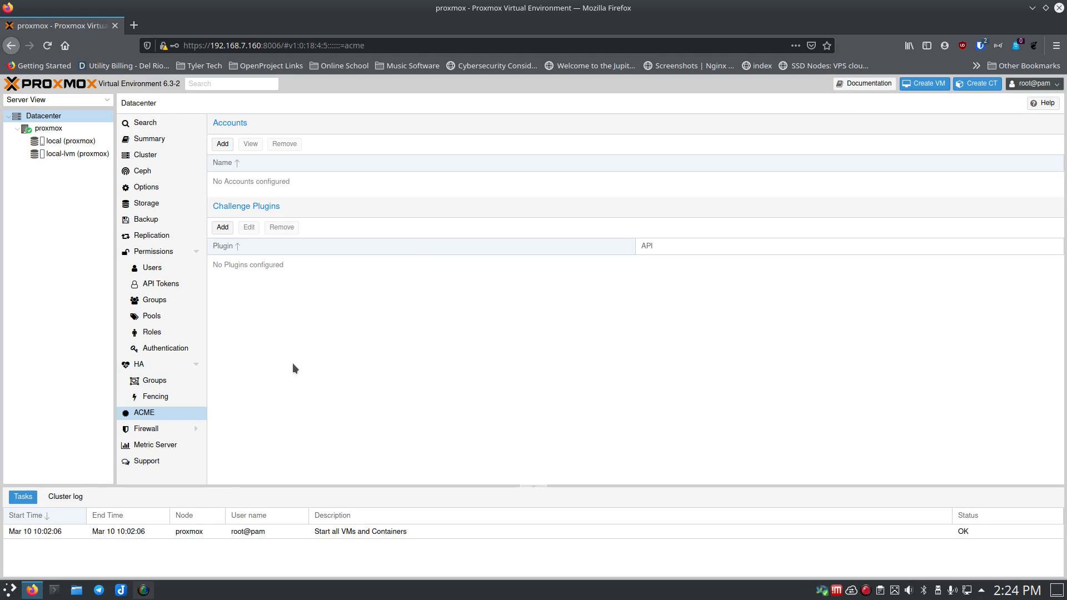
click(154, 429)
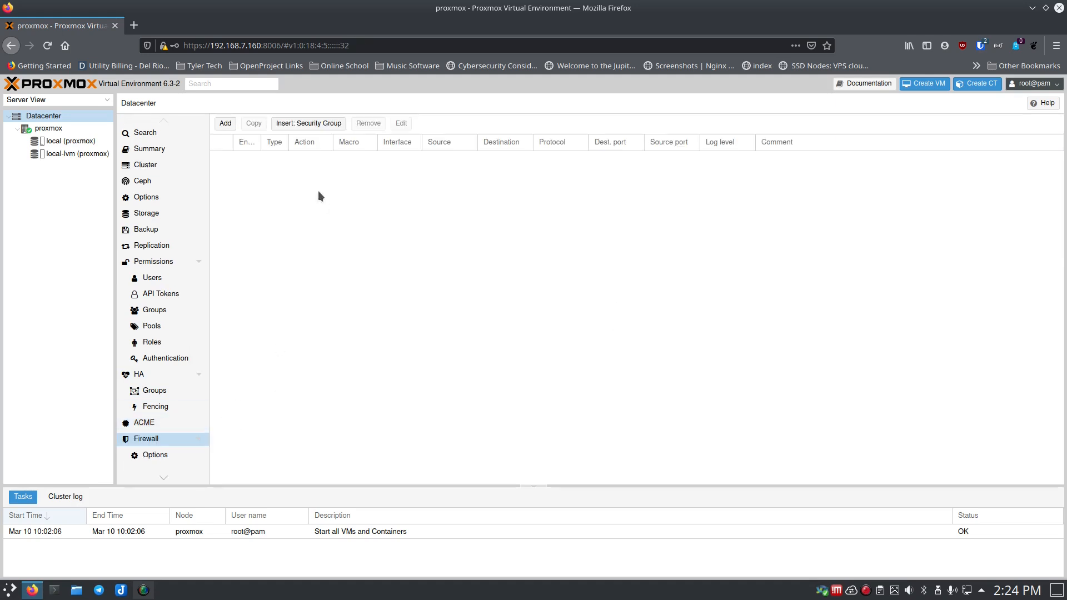
- Browse firewall Options, Security Groups, Aliases and IPSet, the empty Metric Server list, then Support
click(160, 458)
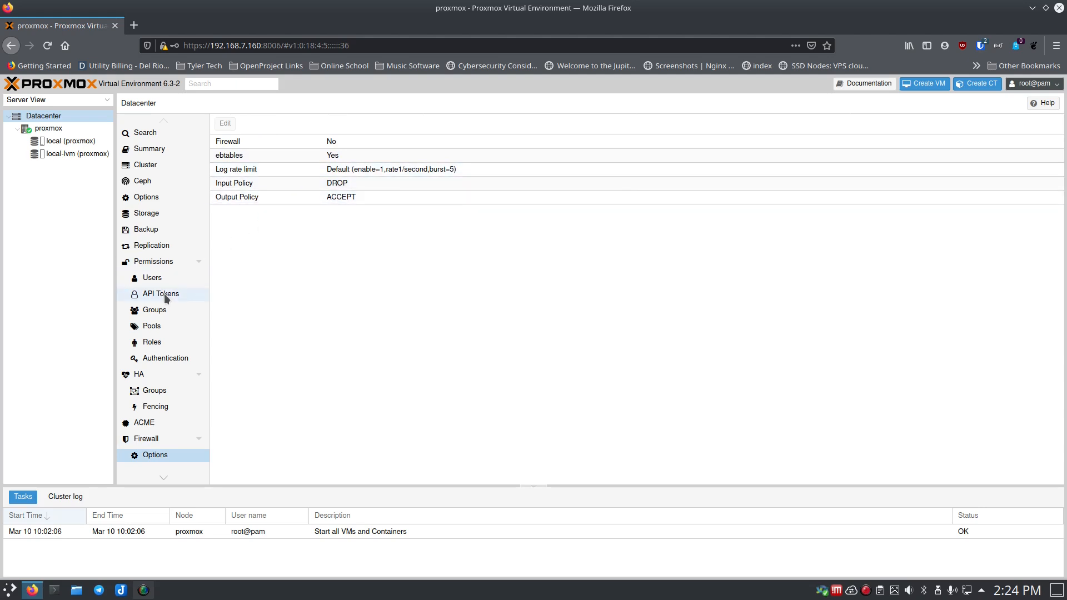
scroll(162, 294, down, 3)
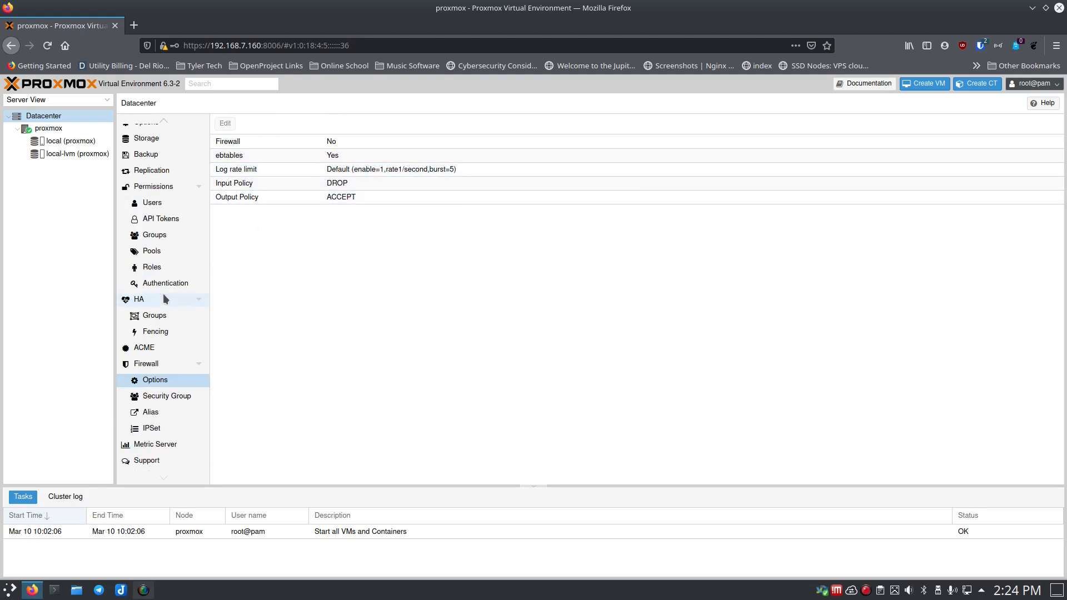
click(161, 396)
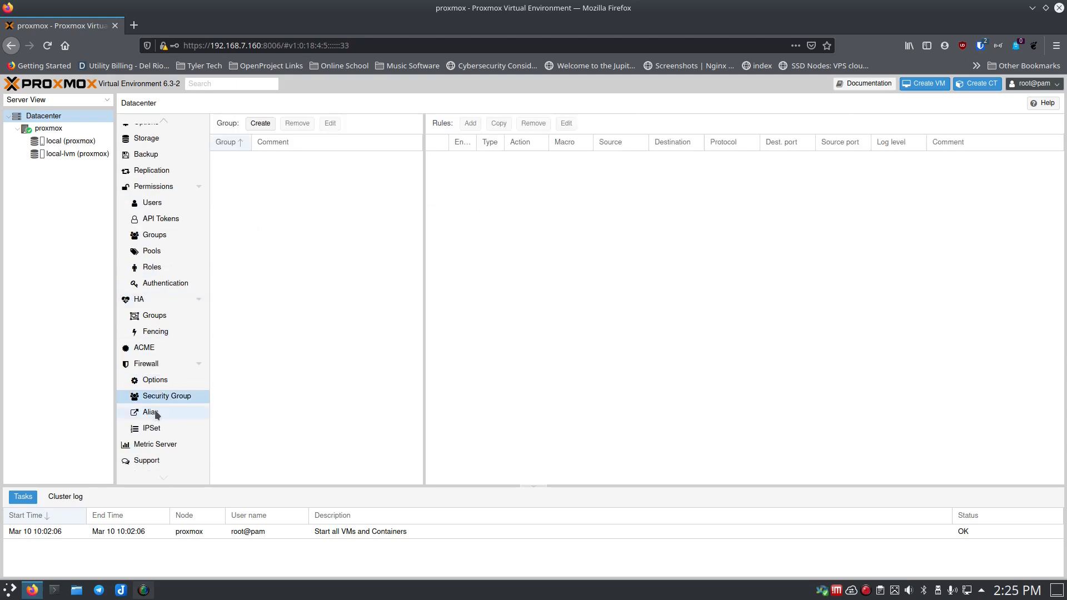
click(157, 414)
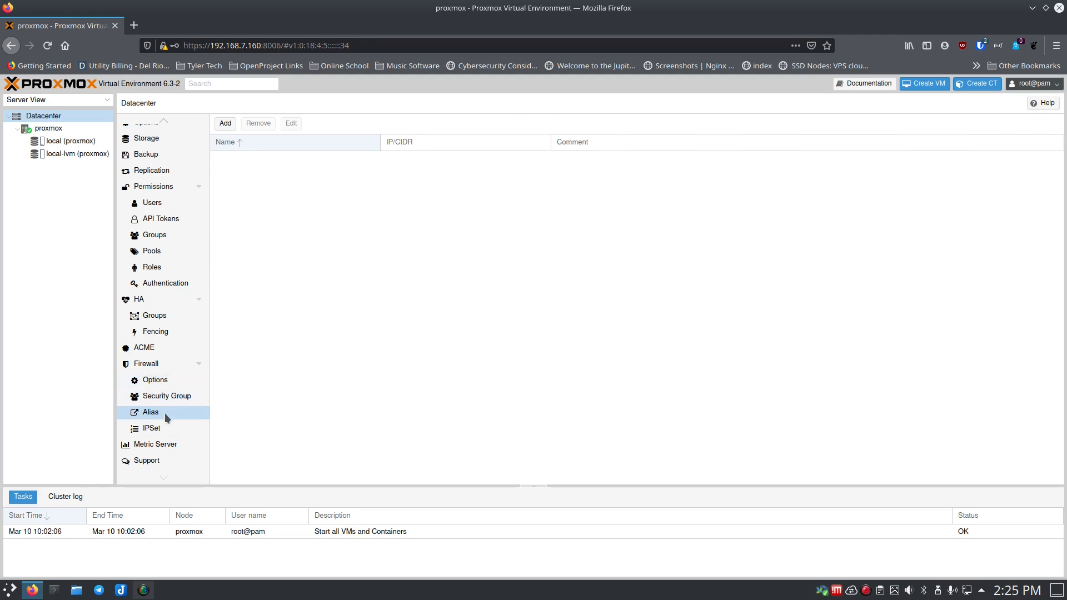
click(166, 431)
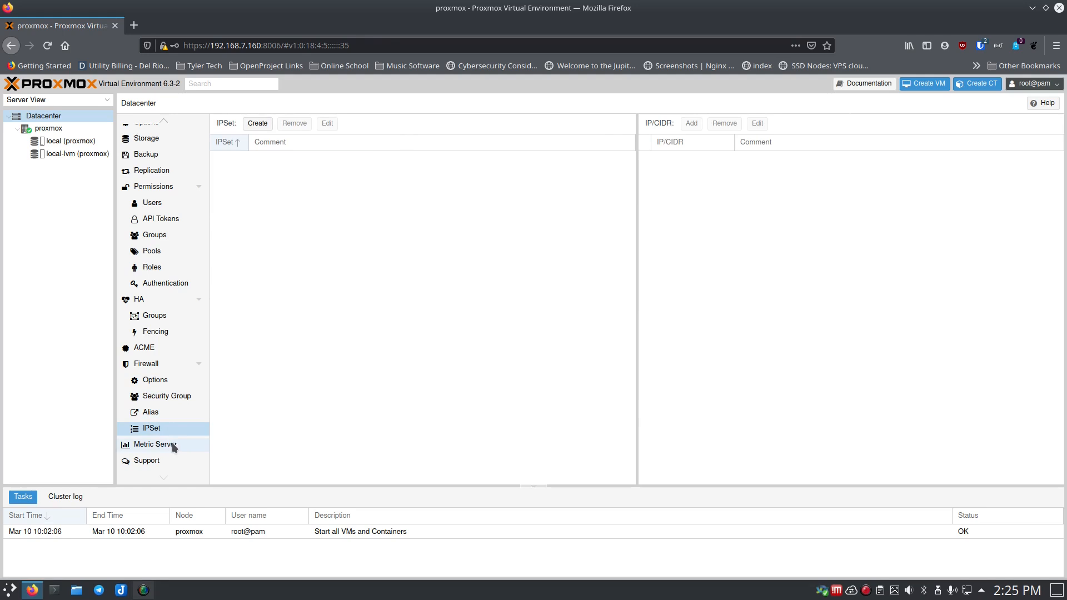
click(171, 445)
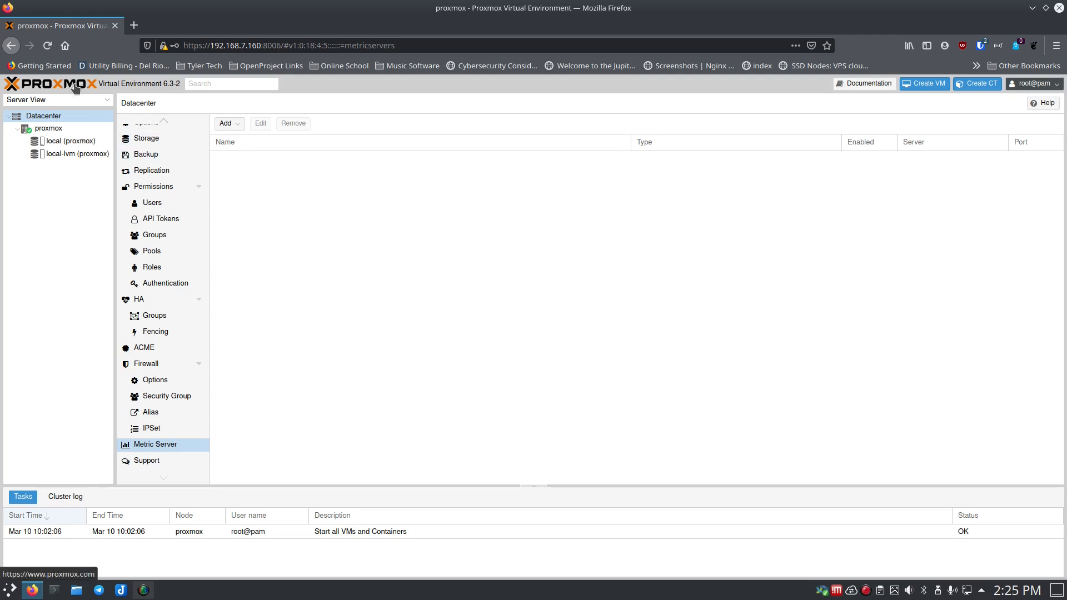
click(147, 460)
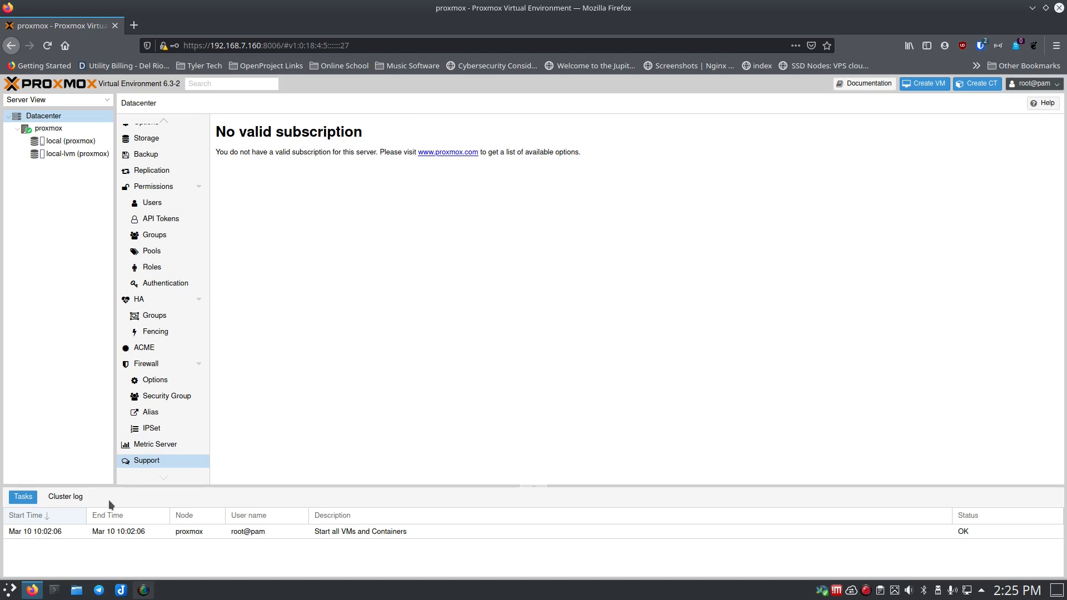
- Enlarge the log panel to view Cluster log and Tasks, shrink it back, then select the proxmox node
drag(119, 487, 128, 381)
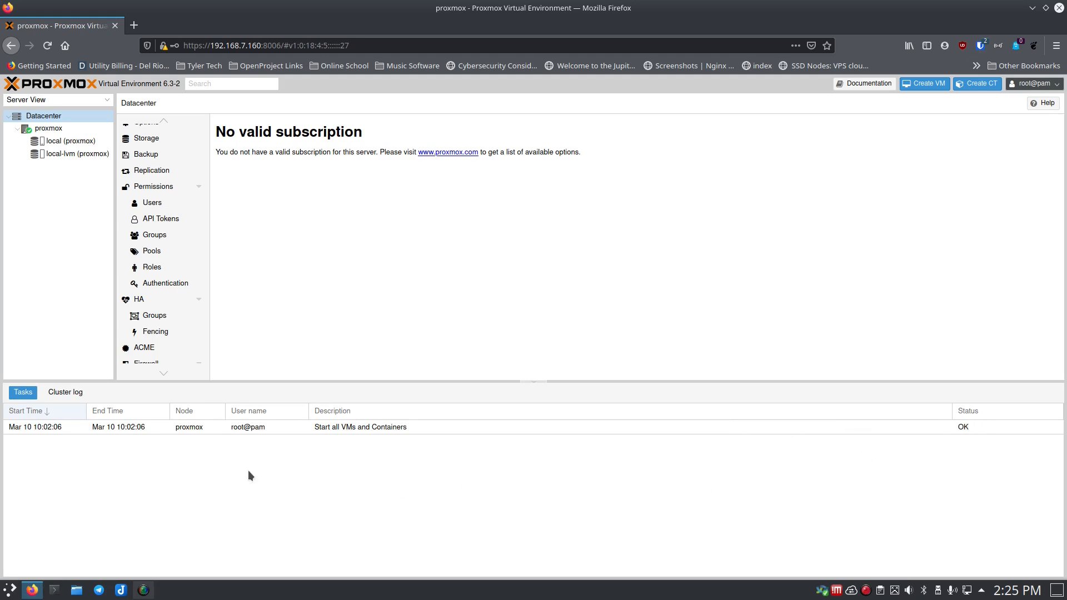
click(75, 393)
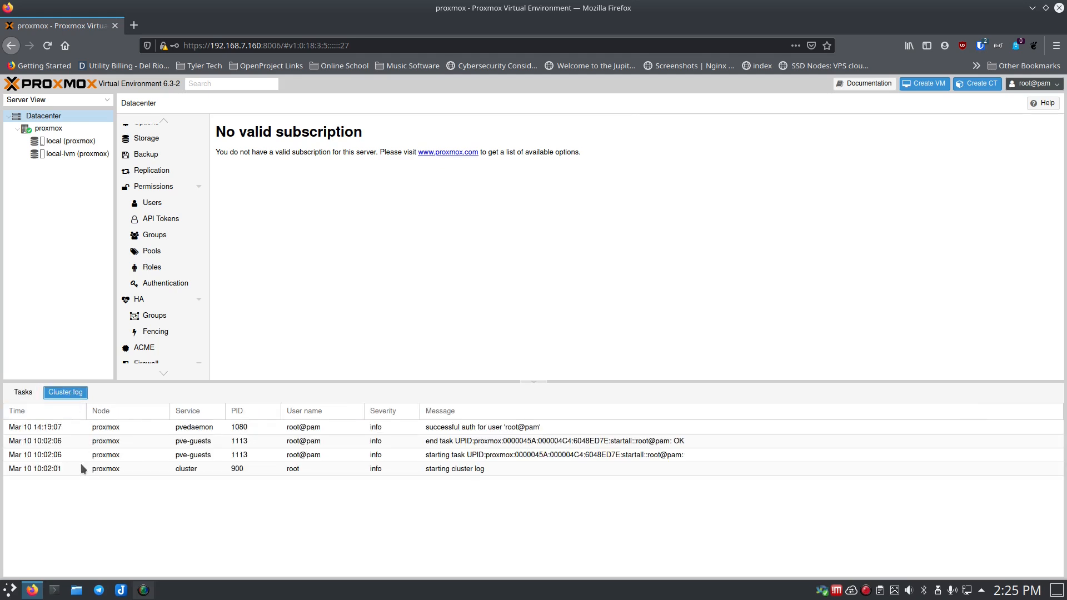
click(32, 393)
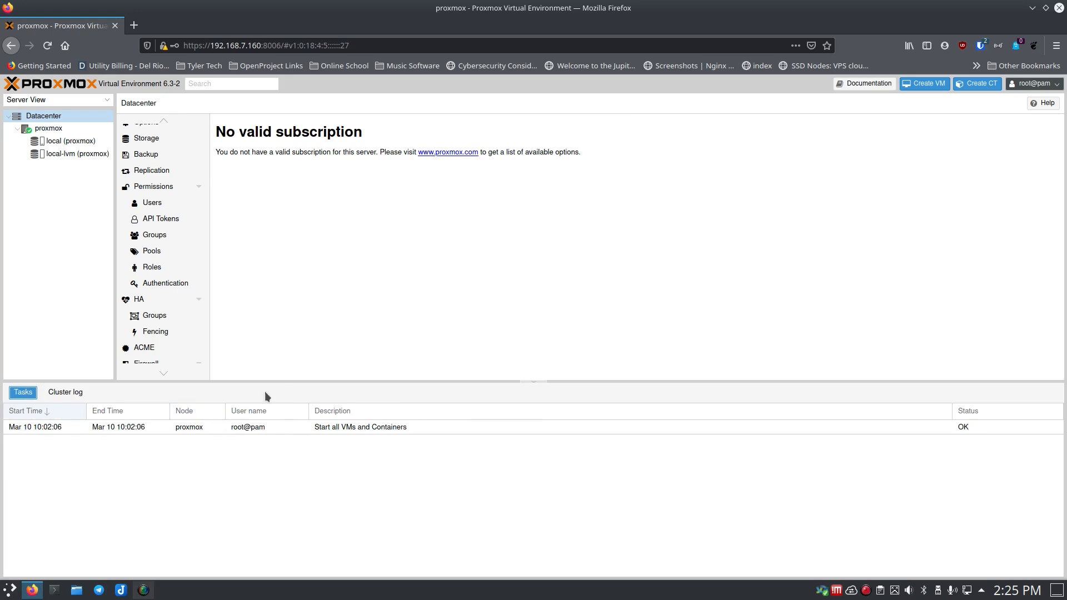
drag(275, 382, 280, 463)
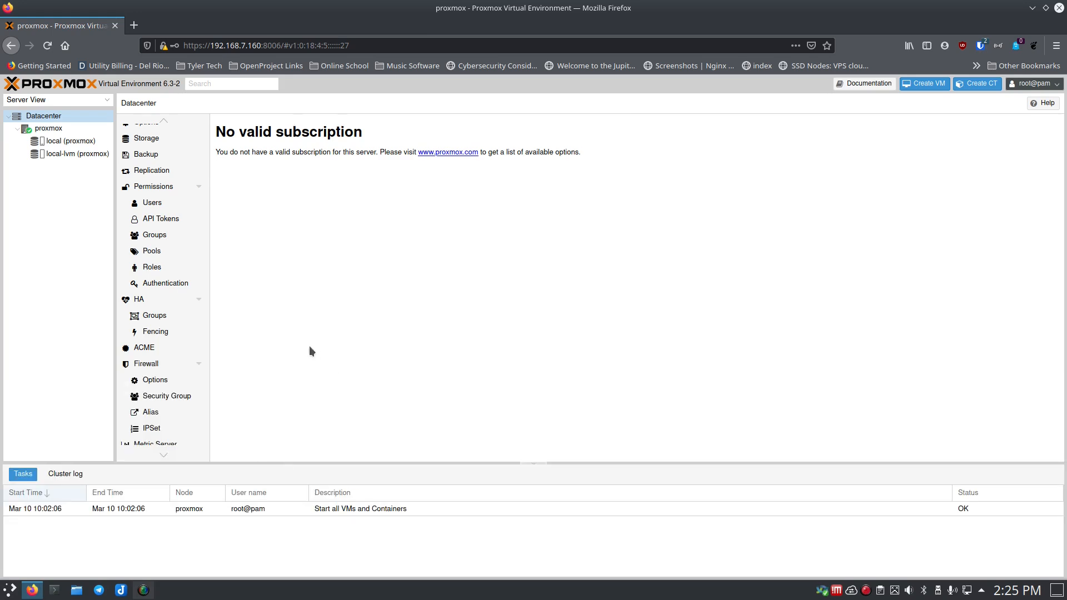
click(48, 129)
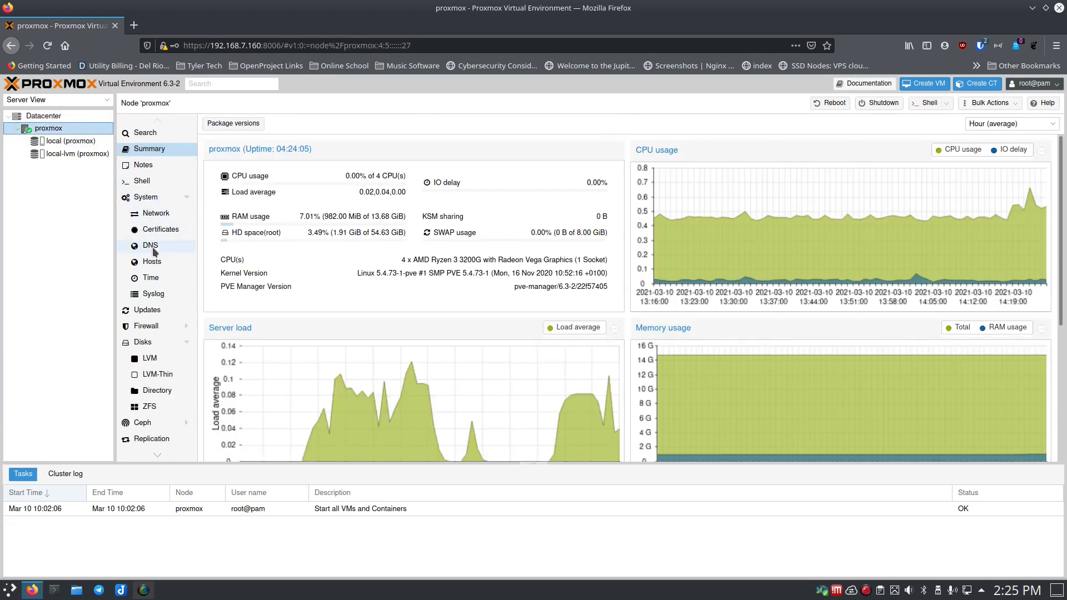
- Look at the proxmox node's Notes, then start a root Shell console on the node
scroll(158, 328, down, 1)
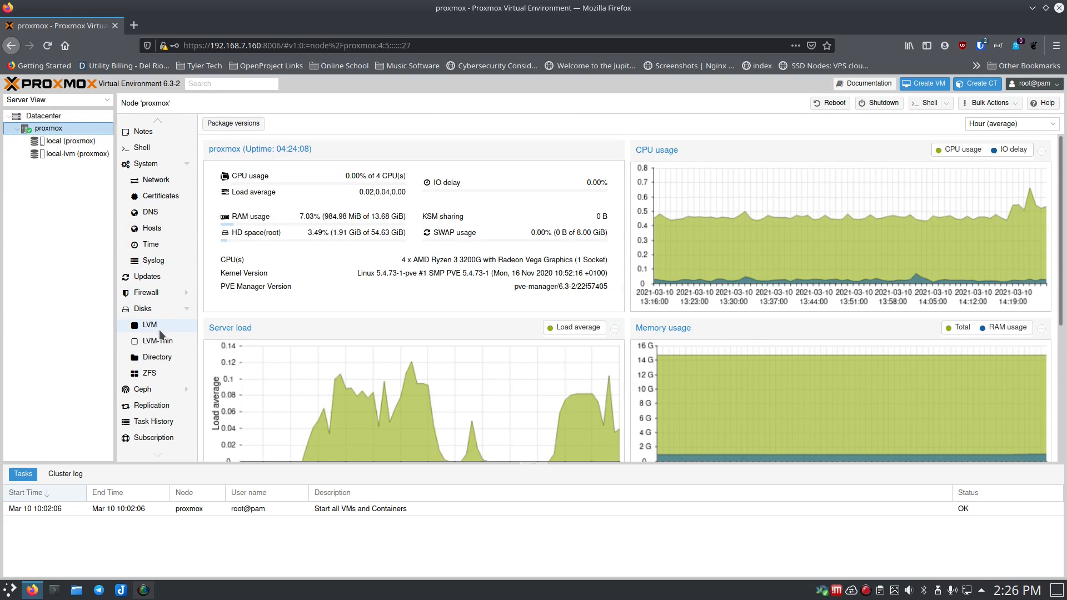
scroll(159, 329, up, 1)
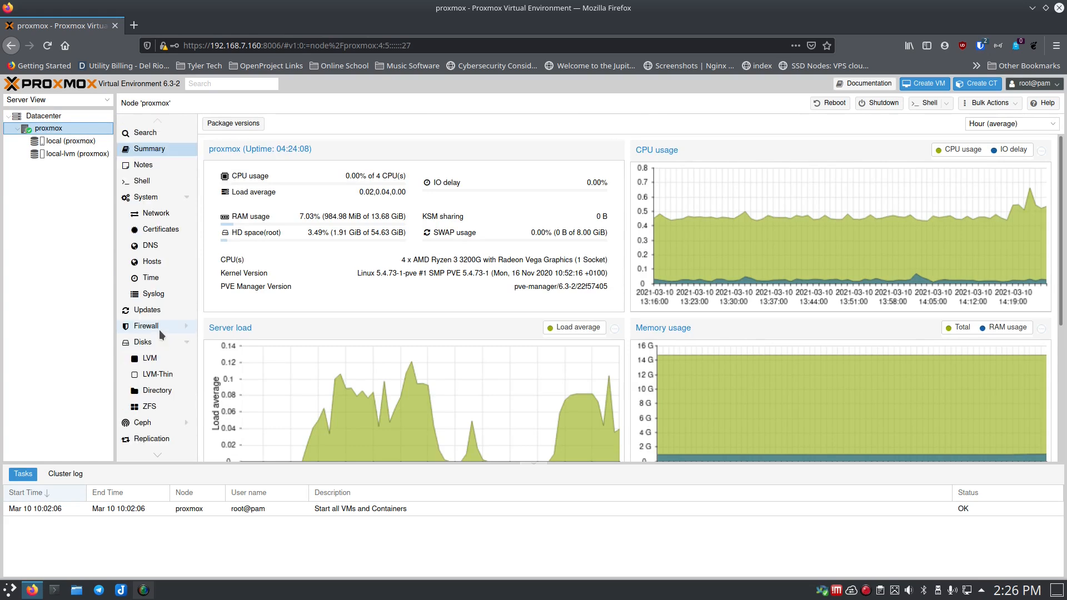
click(142, 166)
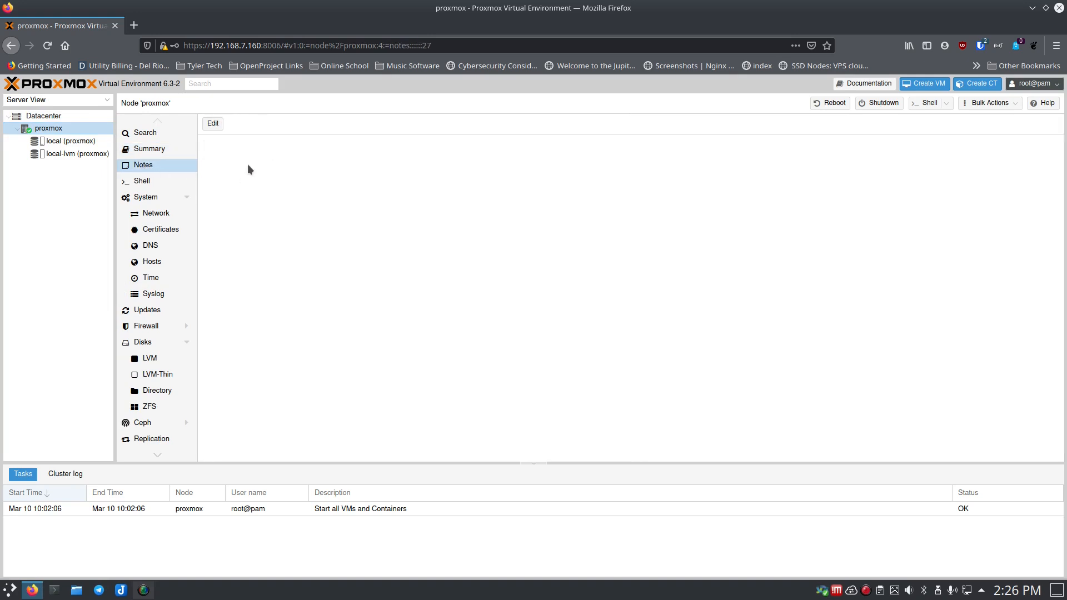
click(148, 181)
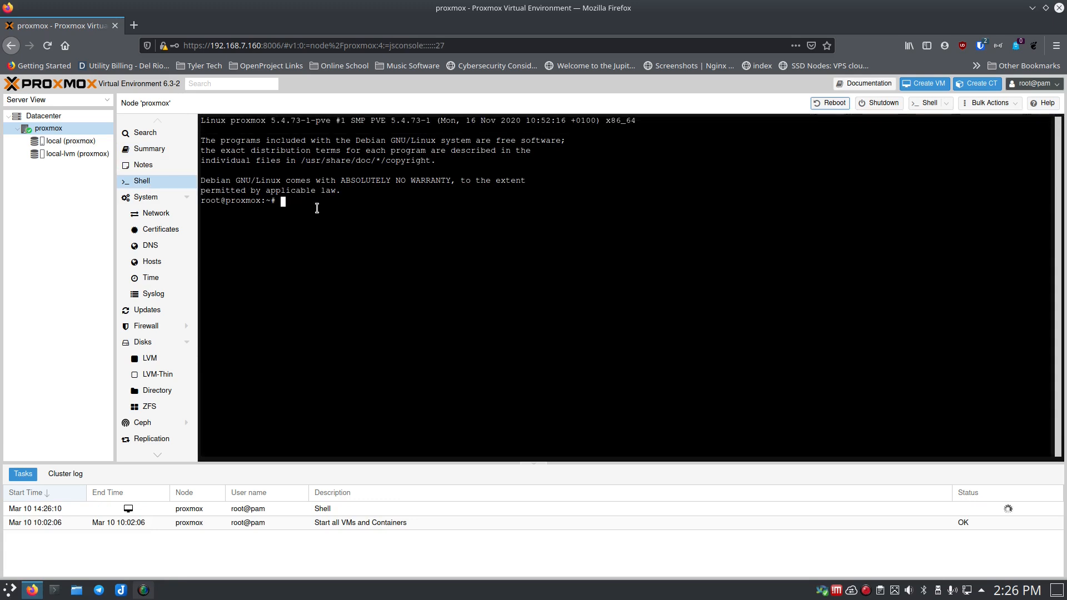
- Run ls, then 'apt update && apt upgrade -y' in the node shell; the enterprise repository returns 401 Unauthorized
text(ls)
key(Return)
text(sudo )
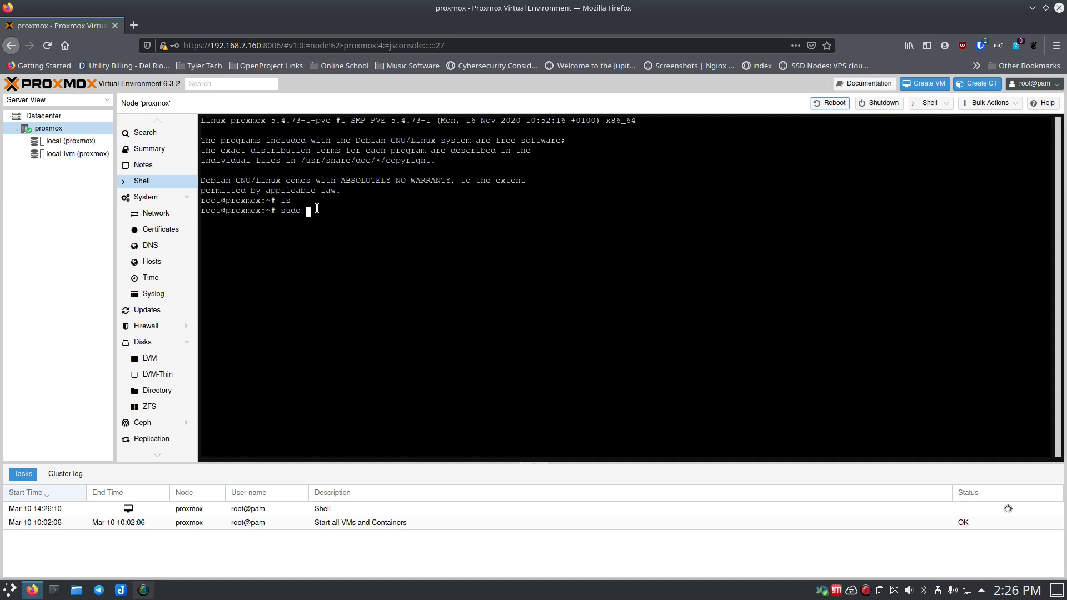
text(apt updaet &&)
key(BackSpace)
key(BackSpace)
key(BackSpace)
key(BackSpace)
key(BackSpace)
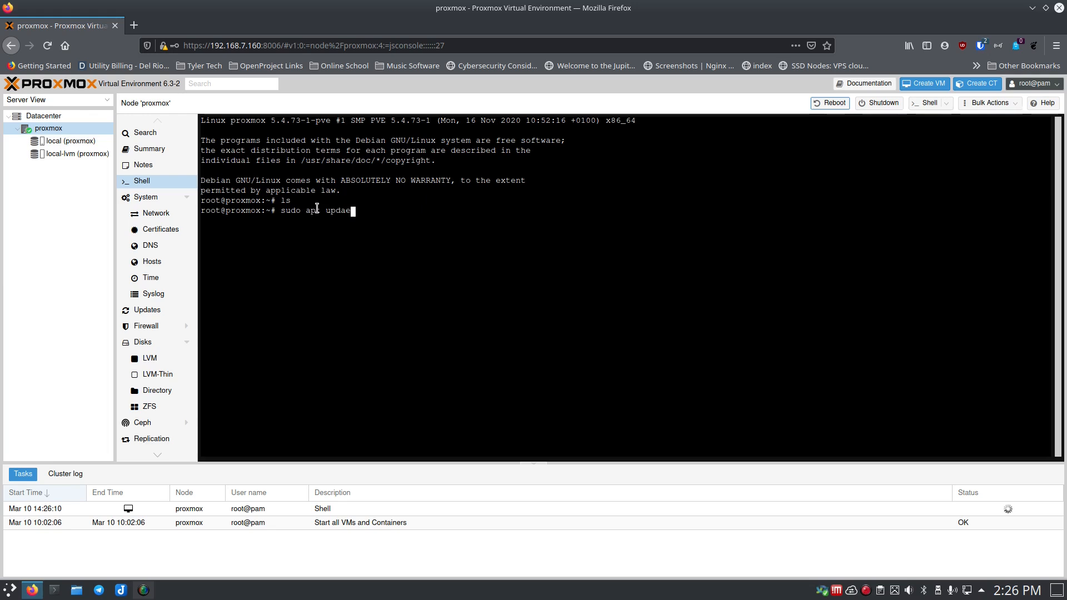
key(BackSpace)
text(te)
key(BackSpace)
key(BackSpace)
key(BackSpace)
key(BackSpace)
key(BackSpace)
key(BackSpace)
key(BackSpace)
key(BackSpace)
key(BackSpace)
key(BackSpace)
key(BackSpace)
key(BackSpace)
key(BackSpace)
key(BackSpace)
key(BackSpace)
key(BackSpace)
text(apt update && apt upgrade -y)
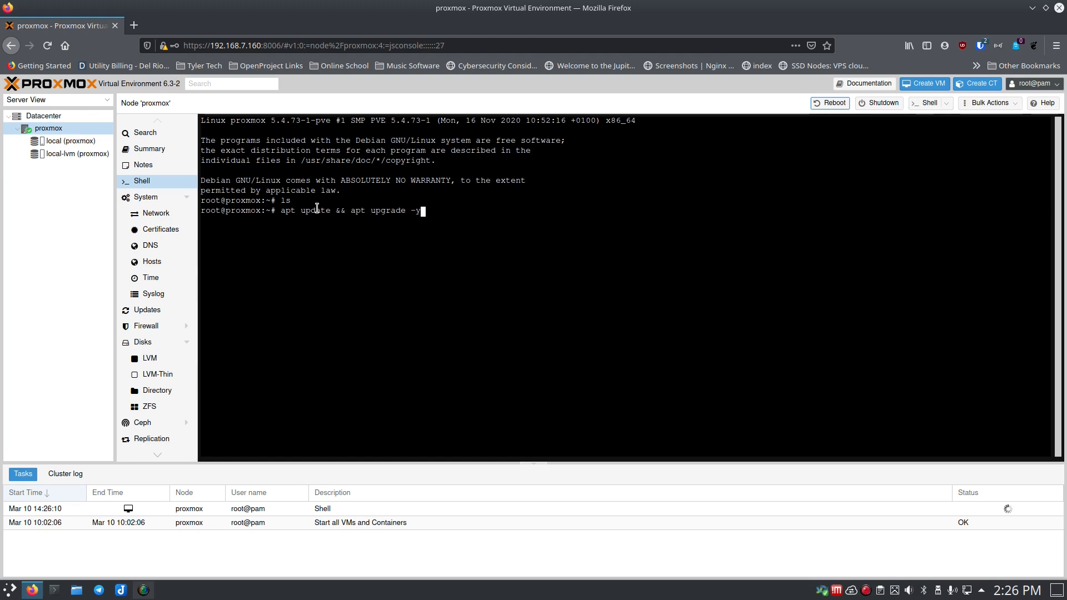
key(Return)
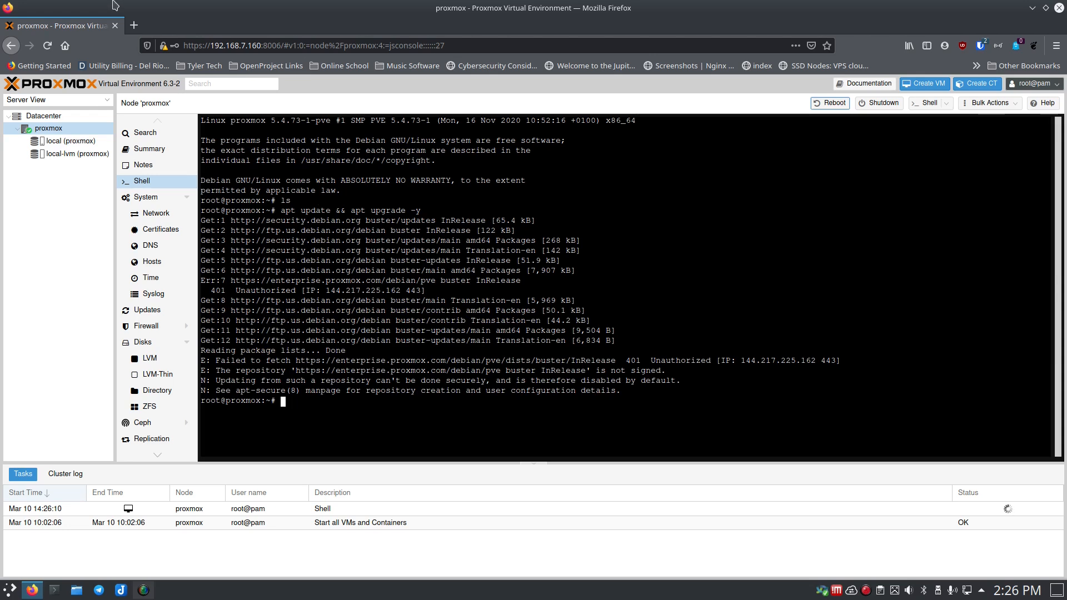
click(62, 129)
click(57, 115)
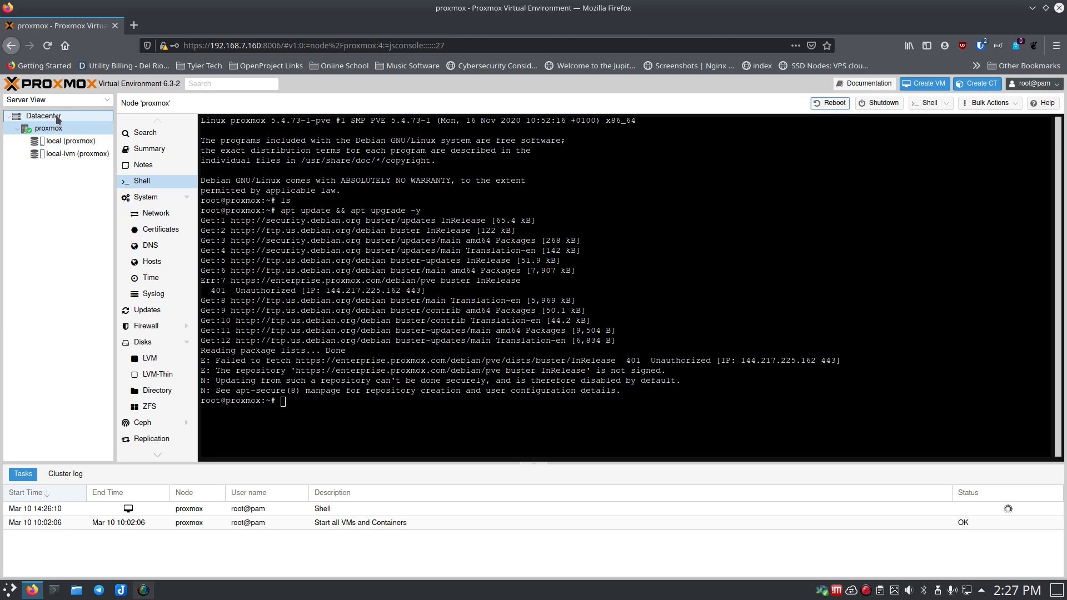
- Show the proxmox node's Updates list of 50 pending Debian packages and check the Upgrade console options
click(57, 117)
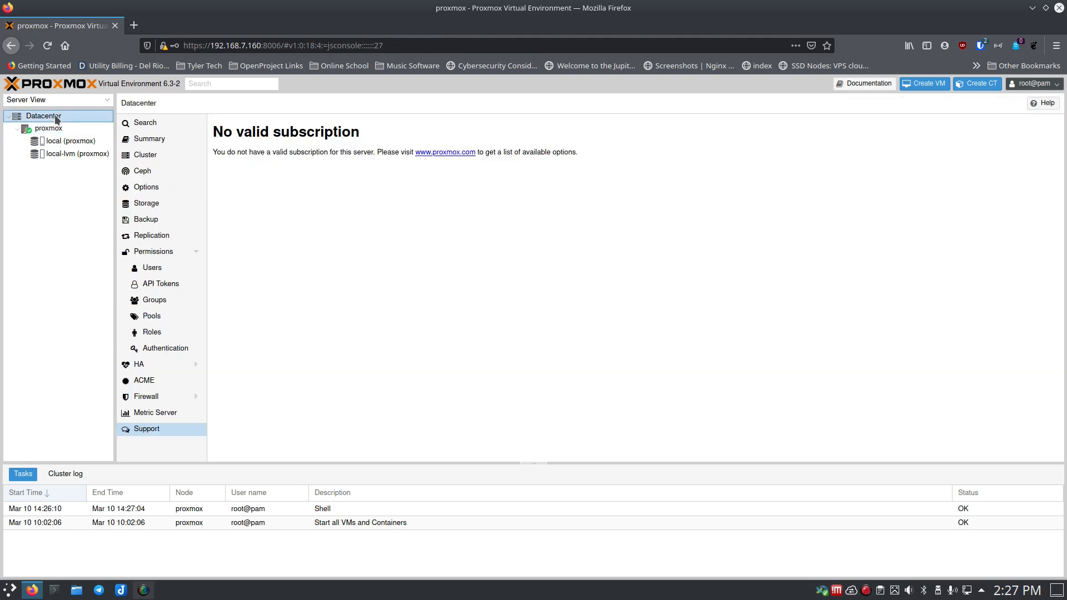
click(49, 127)
click(147, 310)
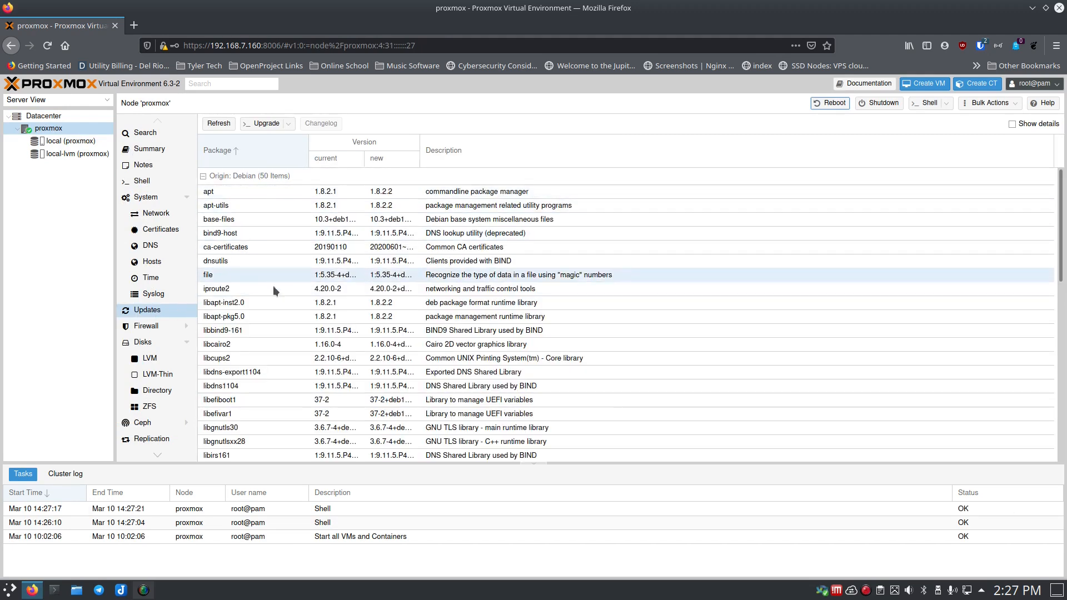
scroll(275, 335, down, 5)
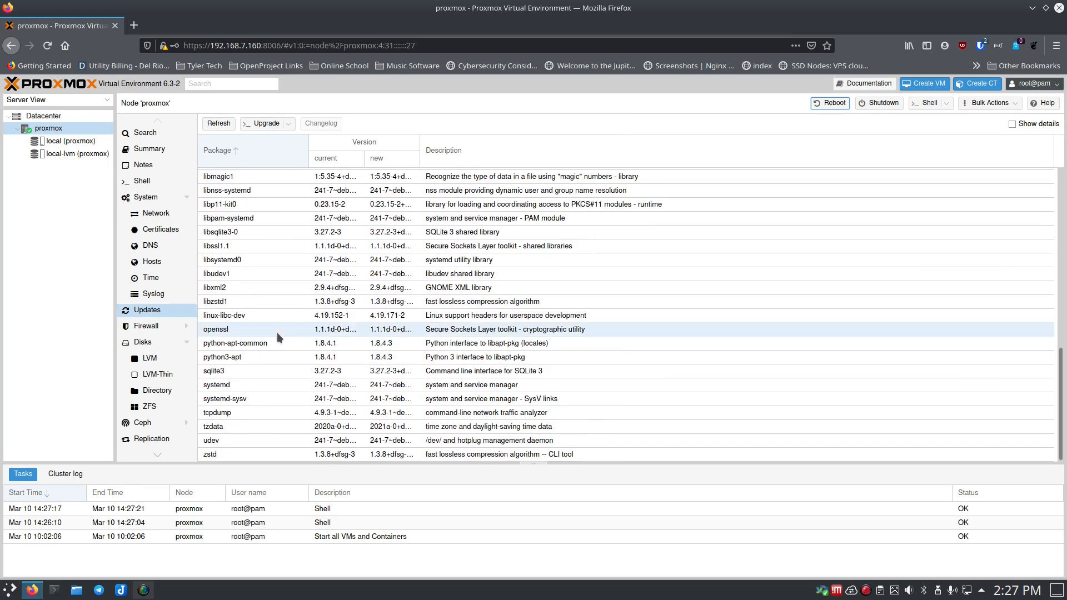
scroll(276, 332, up, 5)
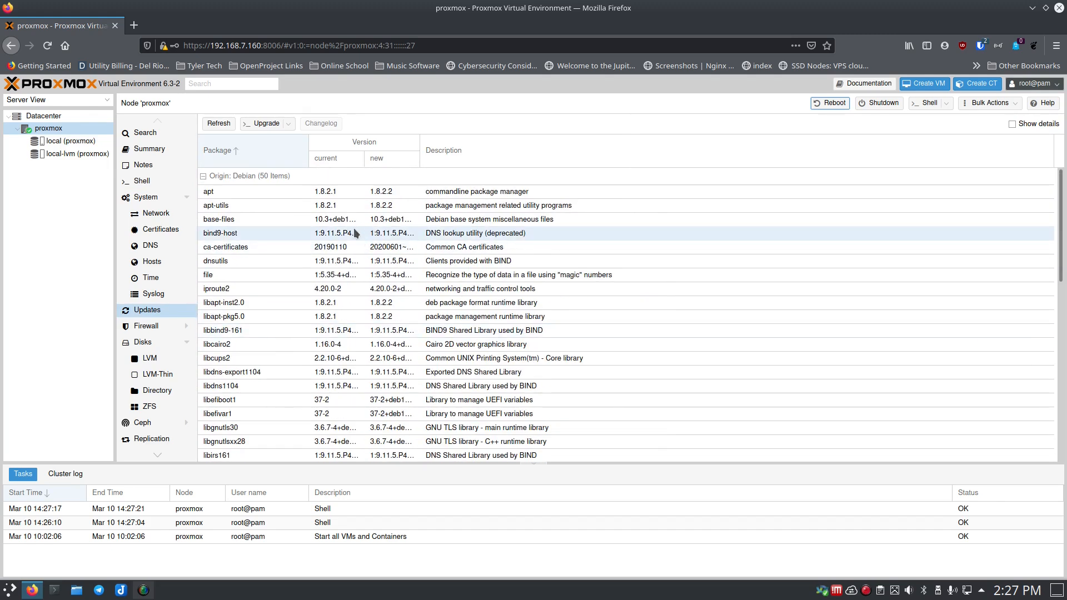
click(289, 124)
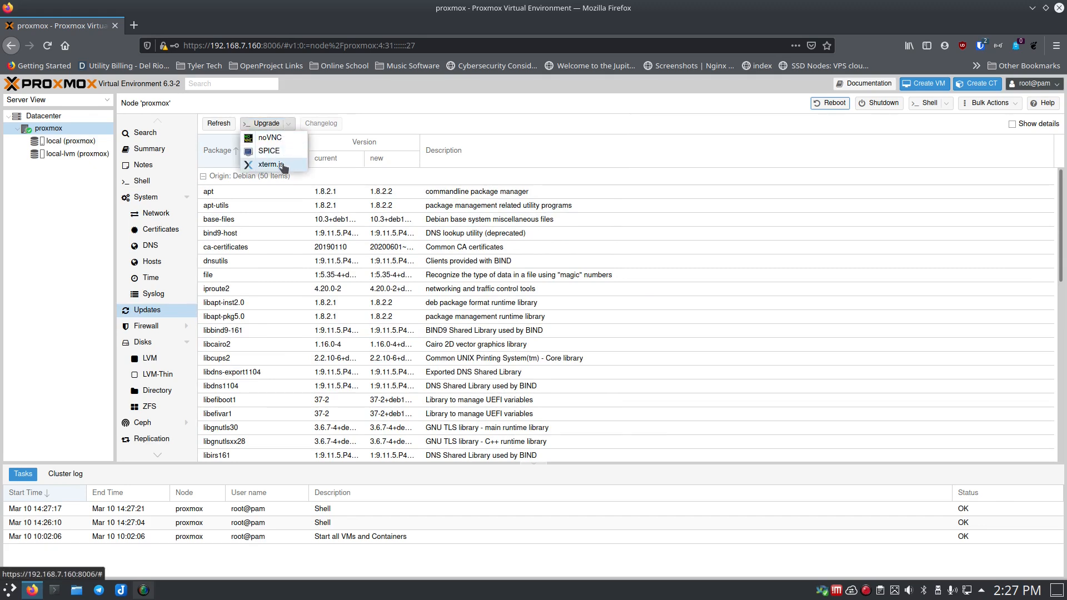
click(275, 105)
- Install the node's 50 package upgrades, answering y in an enlarged upgrade console
click(264, 124)
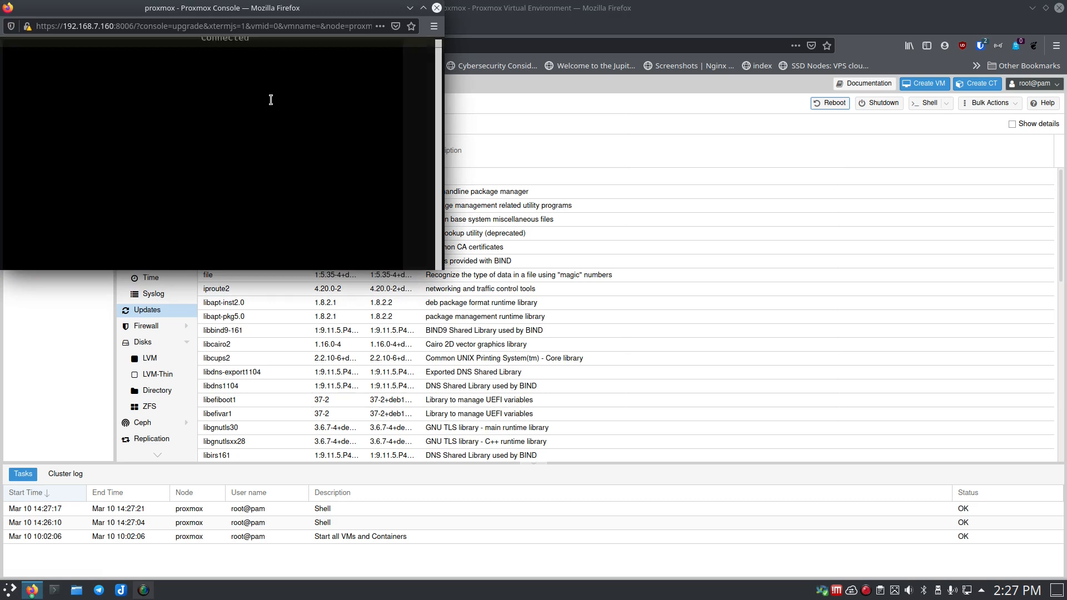
drag(139, 8, 334, 104)
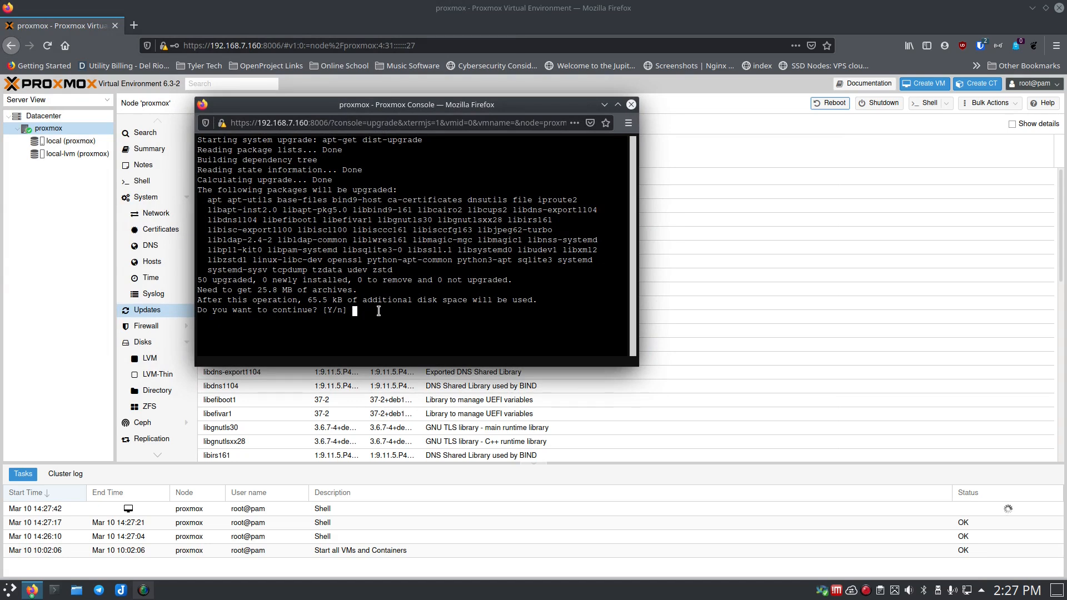
key(ctrl+plus)
key(ctrl+plus)
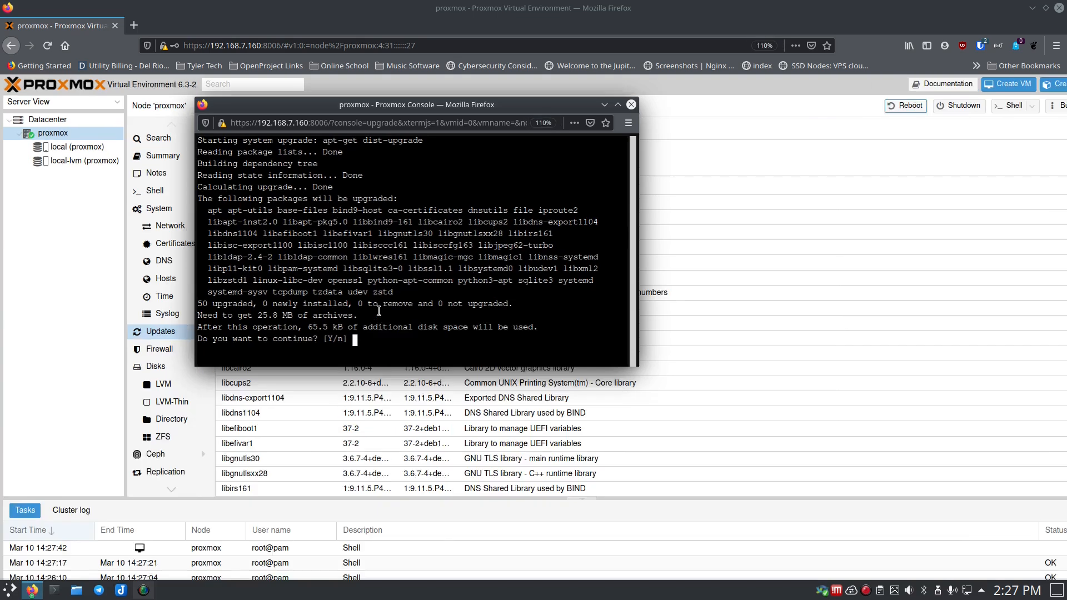
key(ctrl+plus)
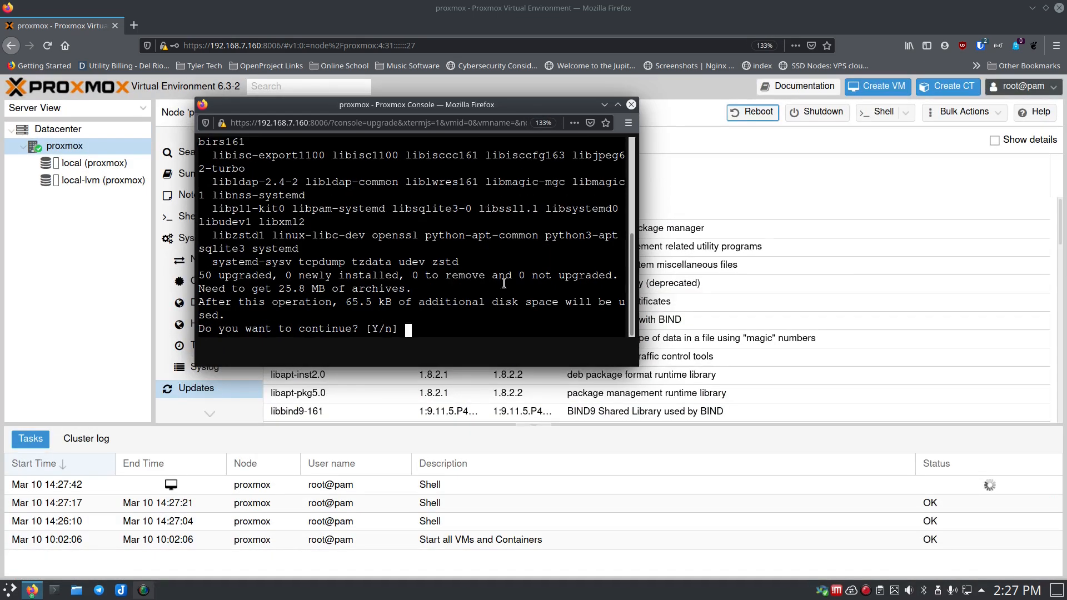
drag(637, 367, 870, 440)
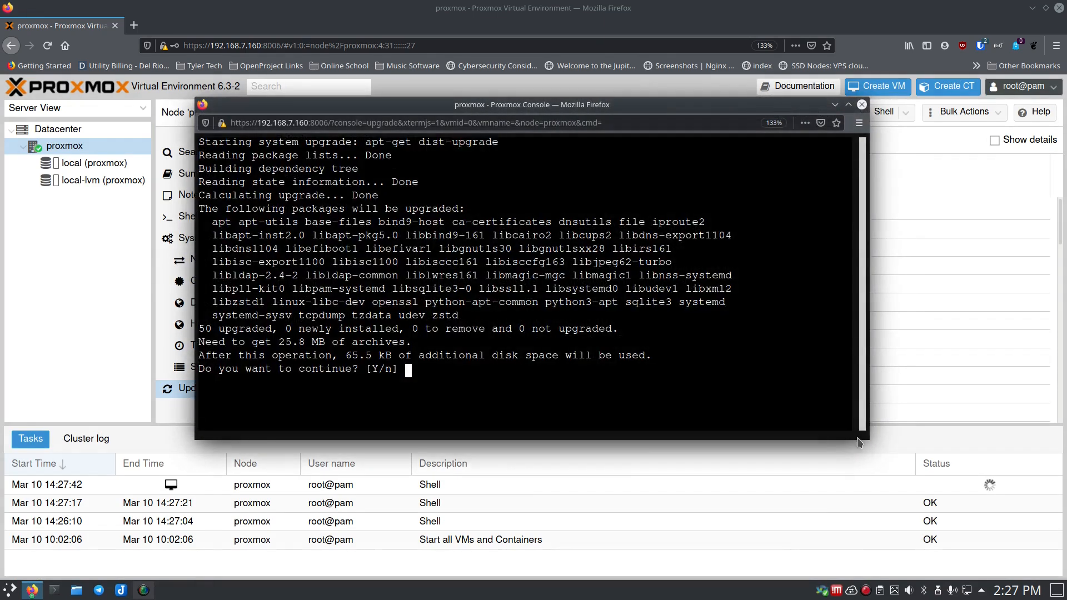
text(y)
key(Return)
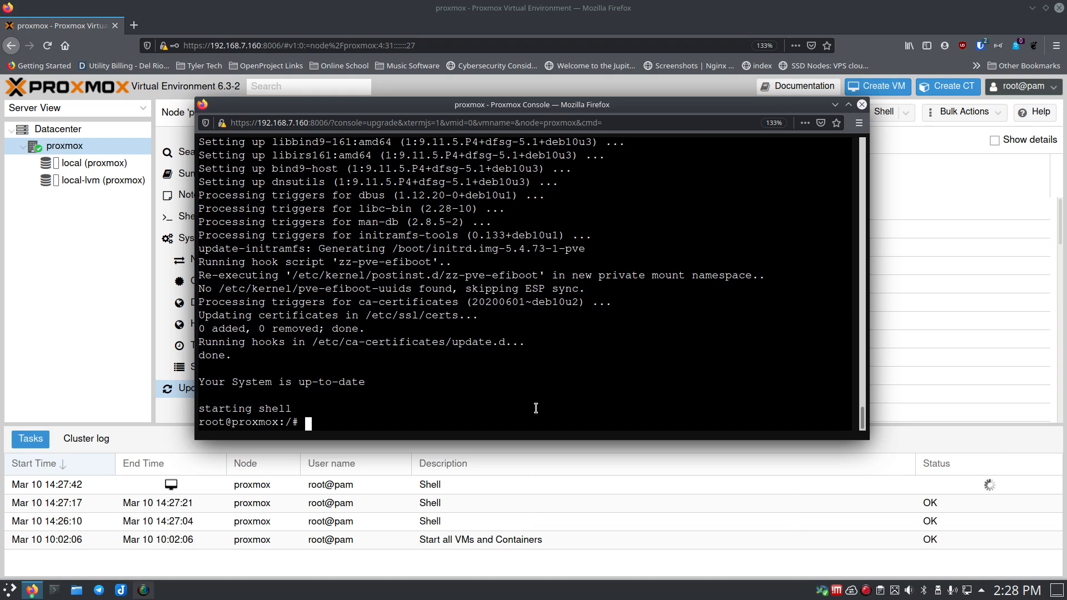
- Restart the node with reboot and close the upgrade console
text(reboot)
key(Return)
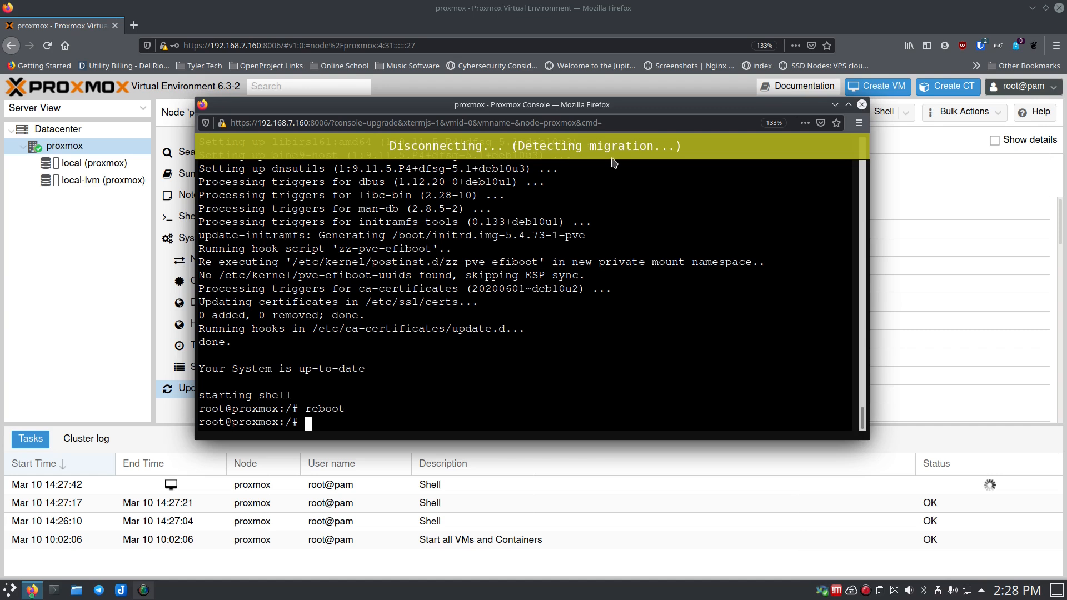
click(861, 104)
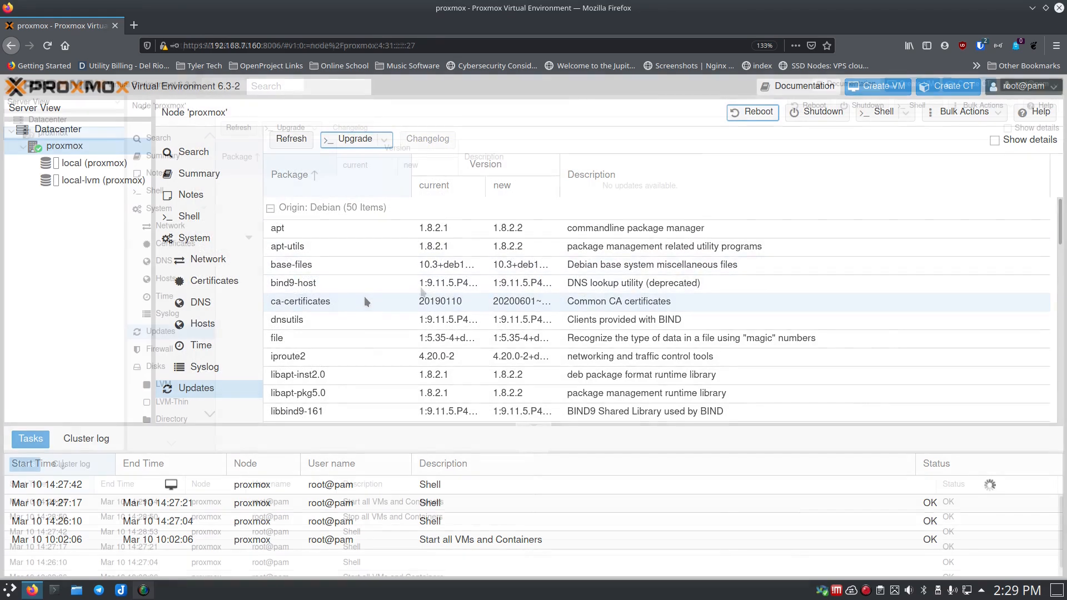
- Zoom the browser out to 110% and refresh the node's update list, which errors out
key(ctrl+minus)
key(ctrl+minus)
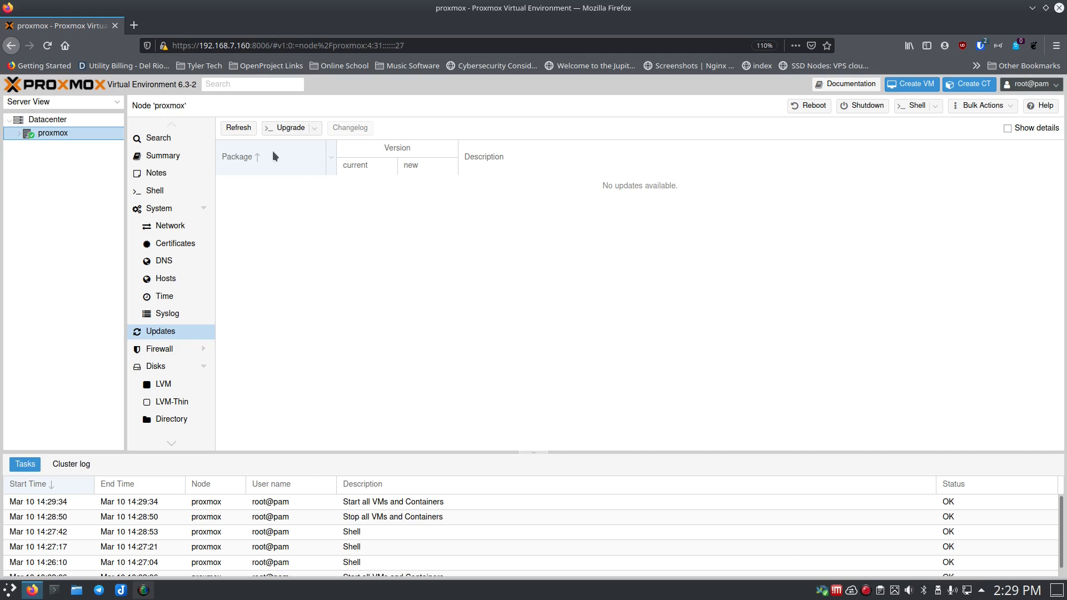
click(238, 128)
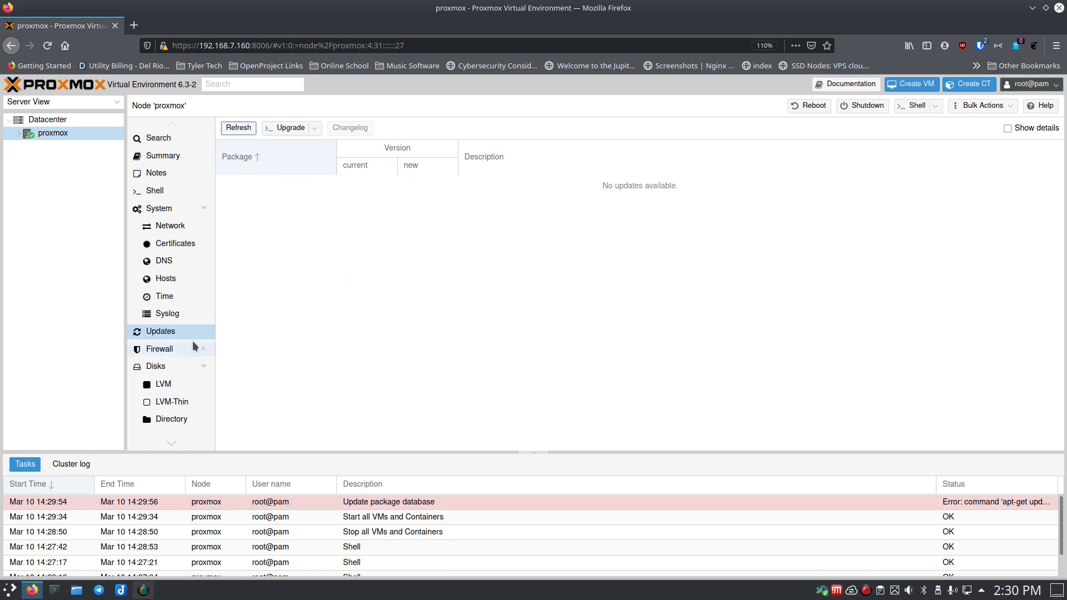
- Check the node's firewall rules, options and log, then list disks /dev/sda–/dev/sdf
click(160, 350)
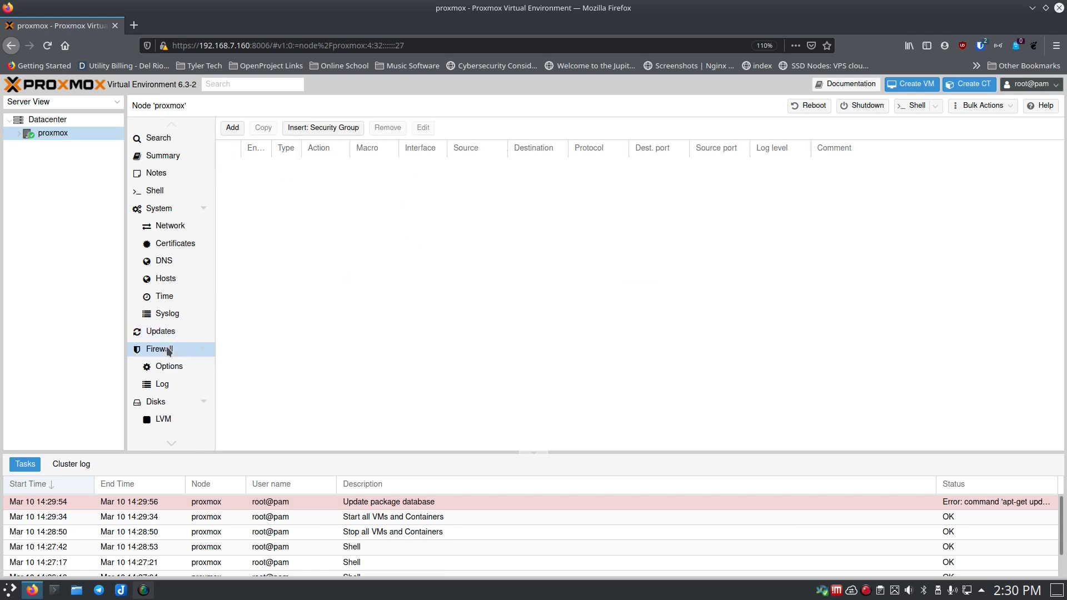
click(169, 370)
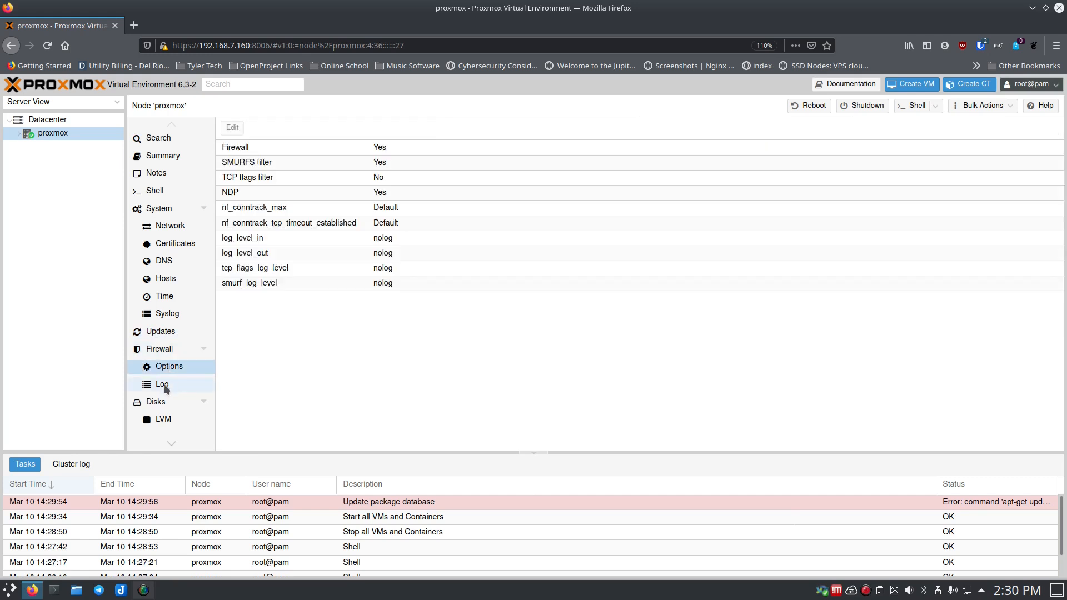
click(164, 384)
click(167, 368)
click(172, 386)
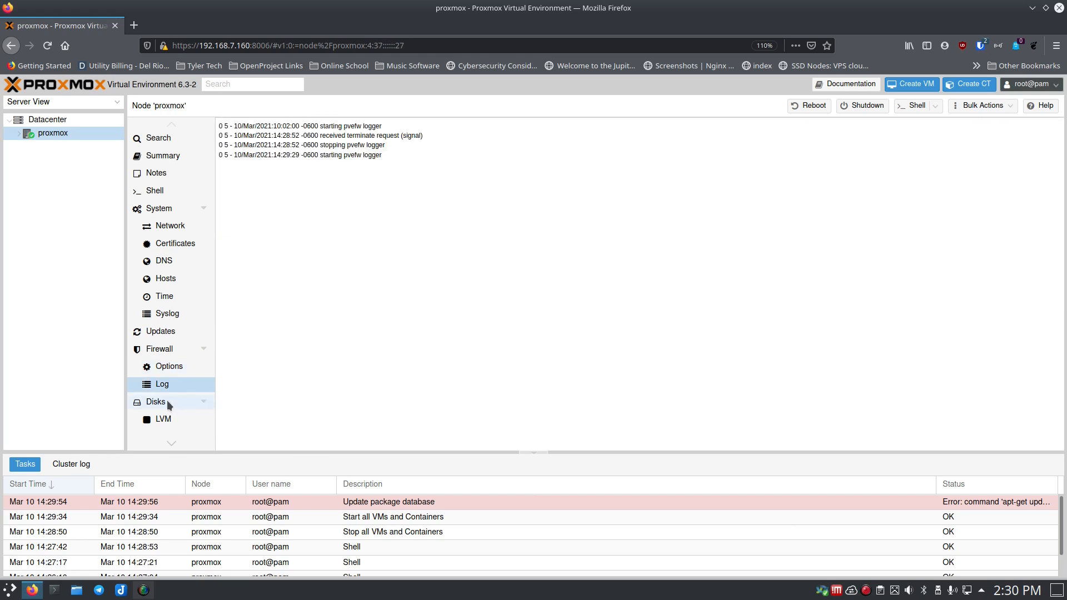
click(167, 400)
scroll(171, 376, down, 2)
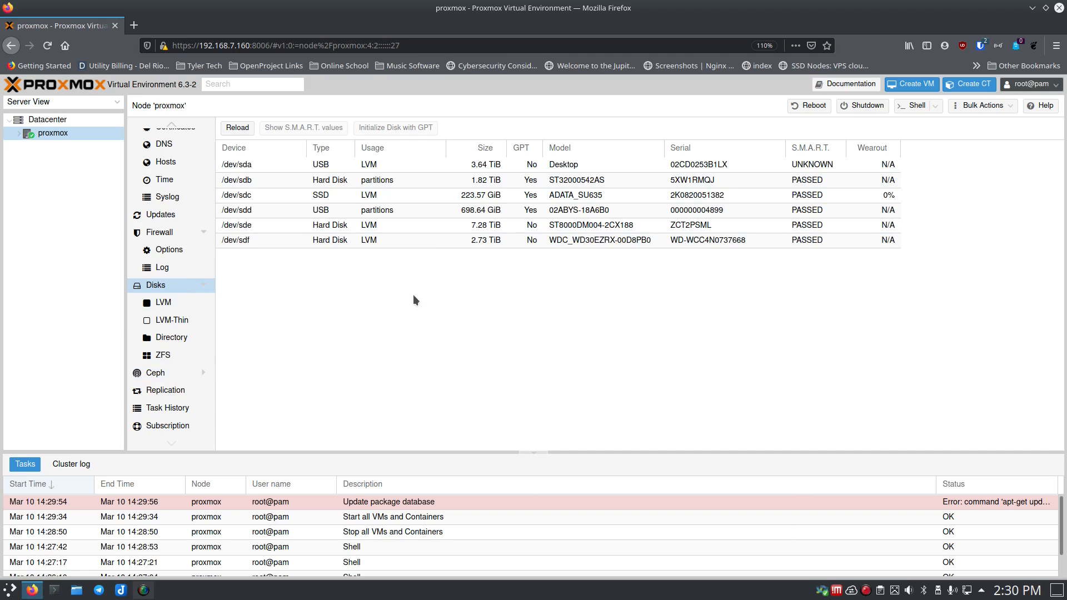
- Browse the node's LVM, ZFS, Directory and LVM-Thin pages, ending on the empty Directory list
click(171, 301)
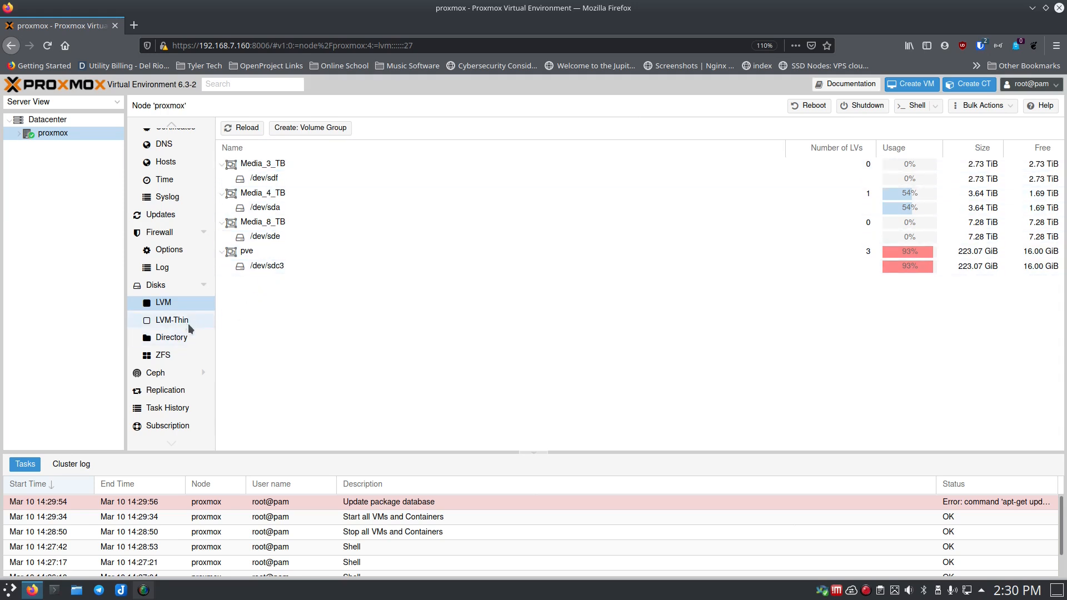
click(167, 356)
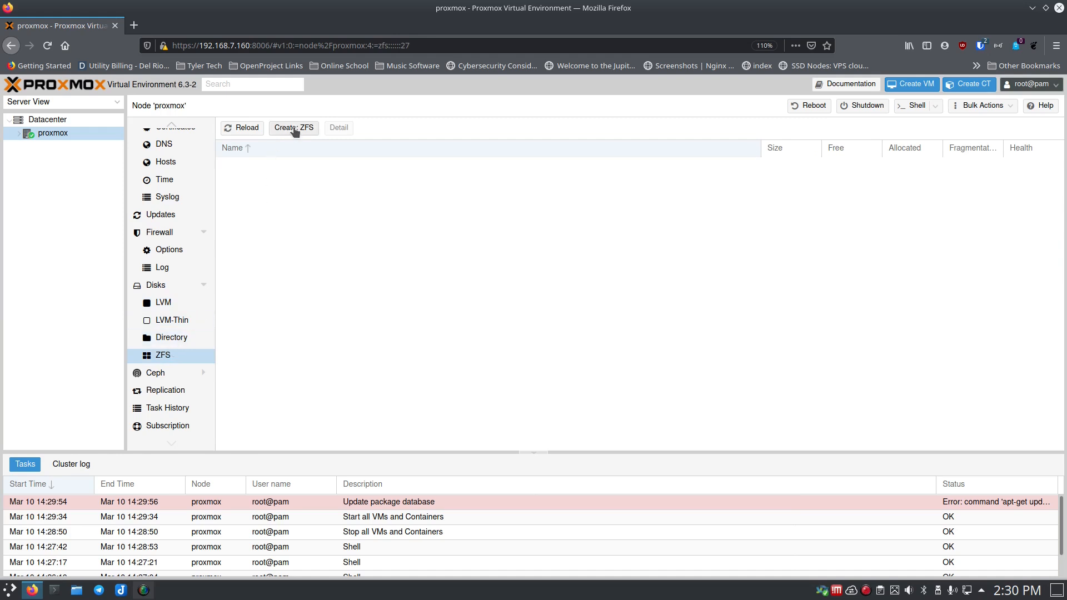
click(174, 340)
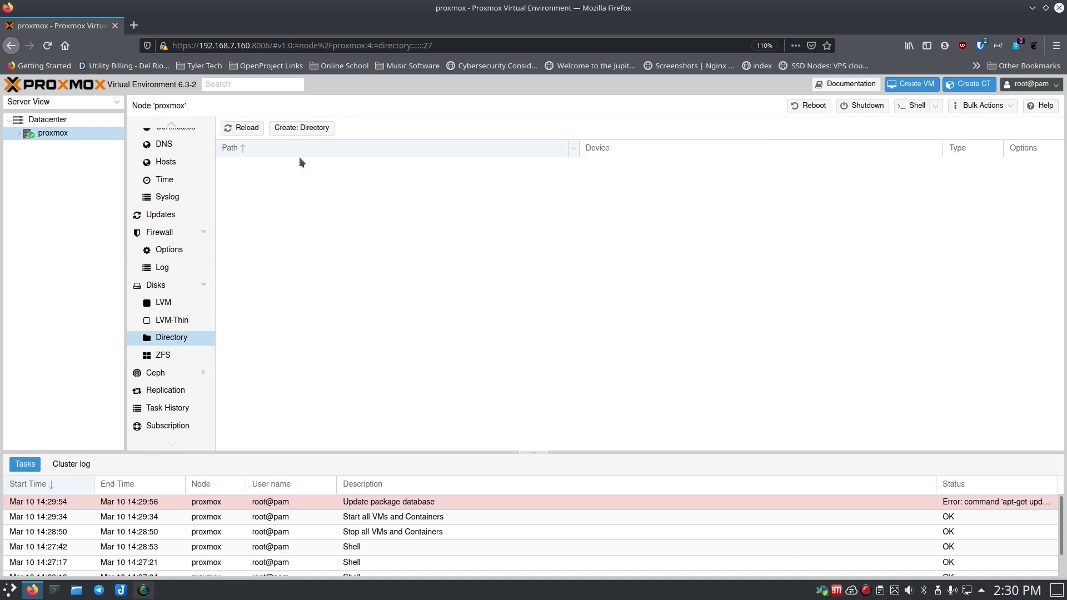
click(170, 321)
click(163, 303)
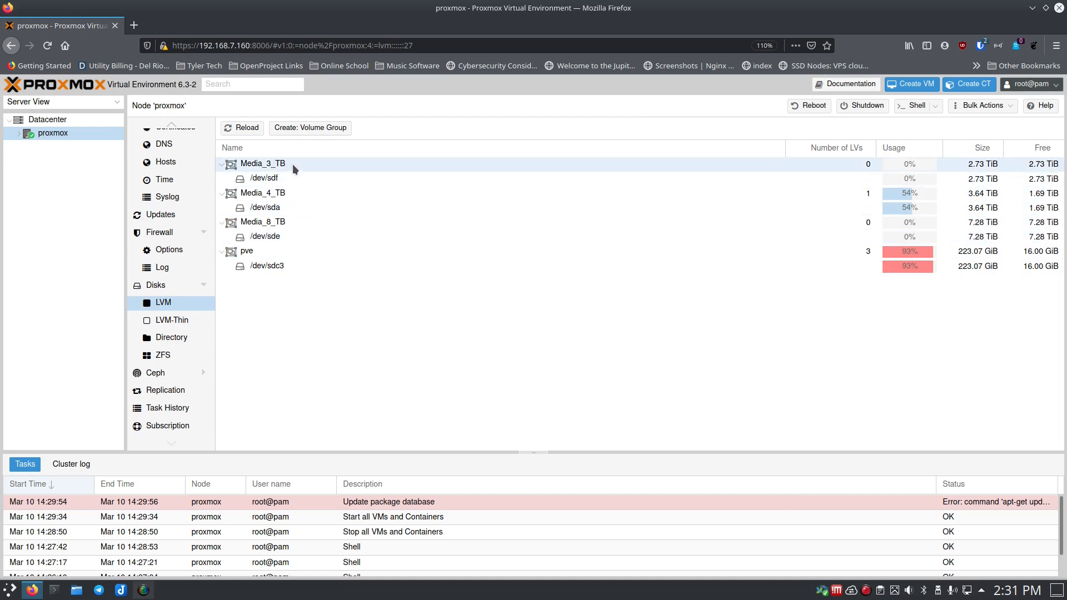
click(163, 337)
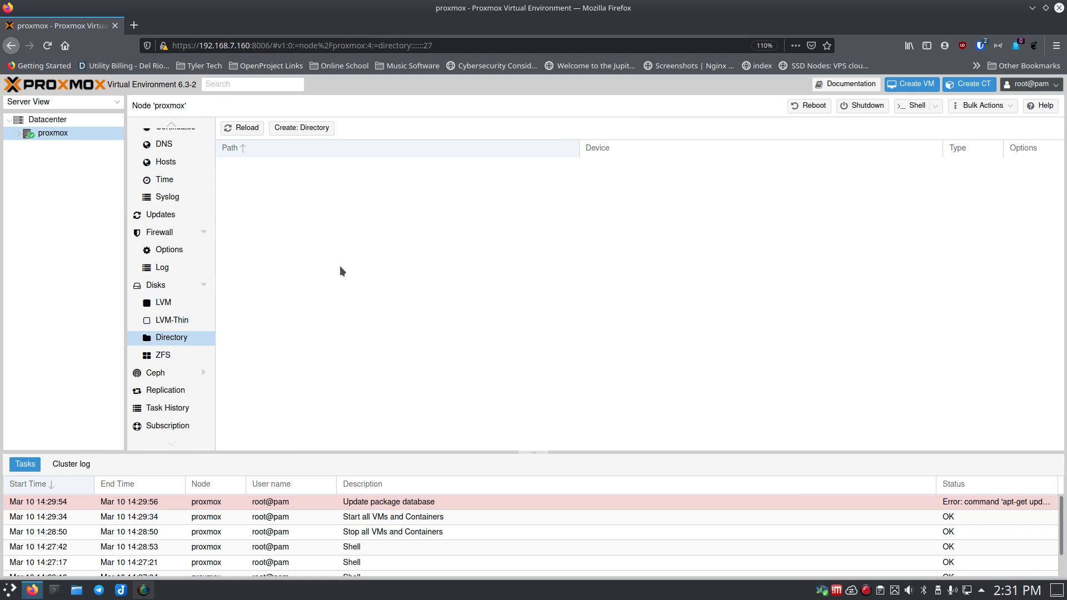
- Try Create: Directory, find no usable disk, check its help, cancel, and return to Disks
click(302, 128)
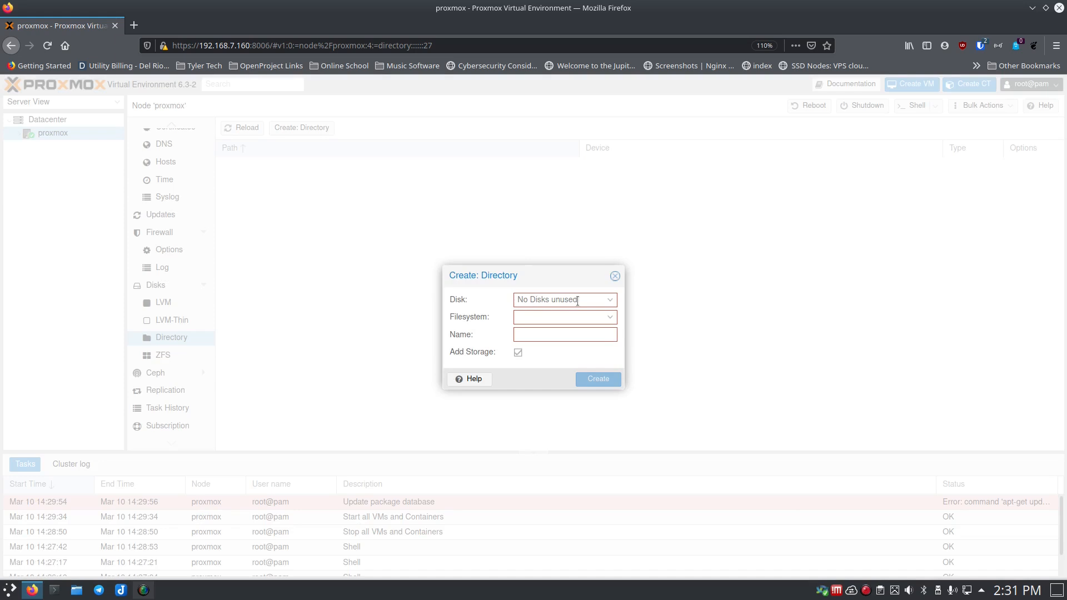
click(611, 300)
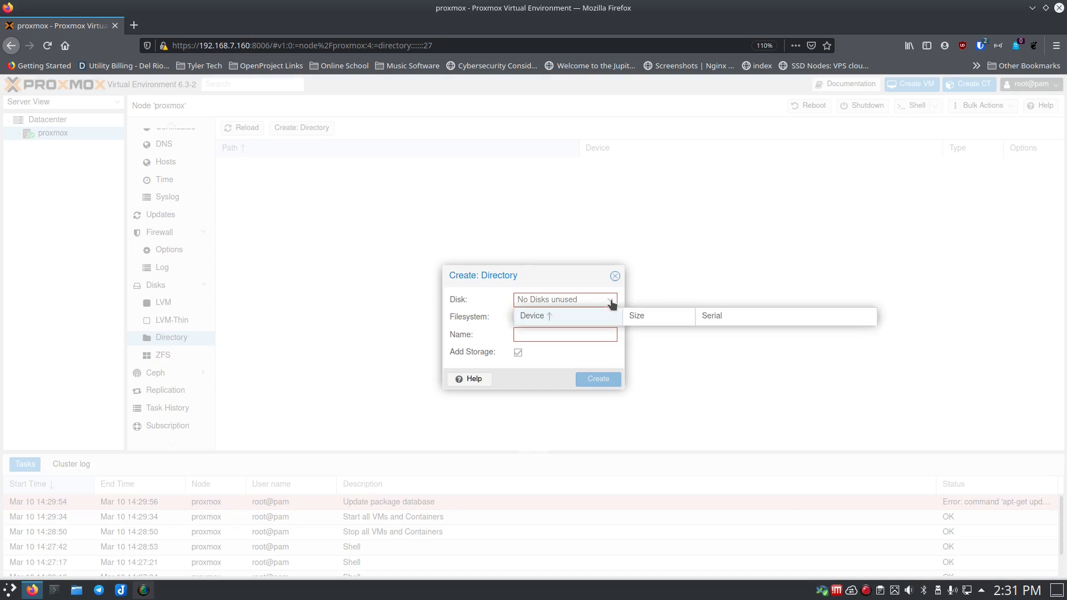
click(610, 300)
click(610, 317)
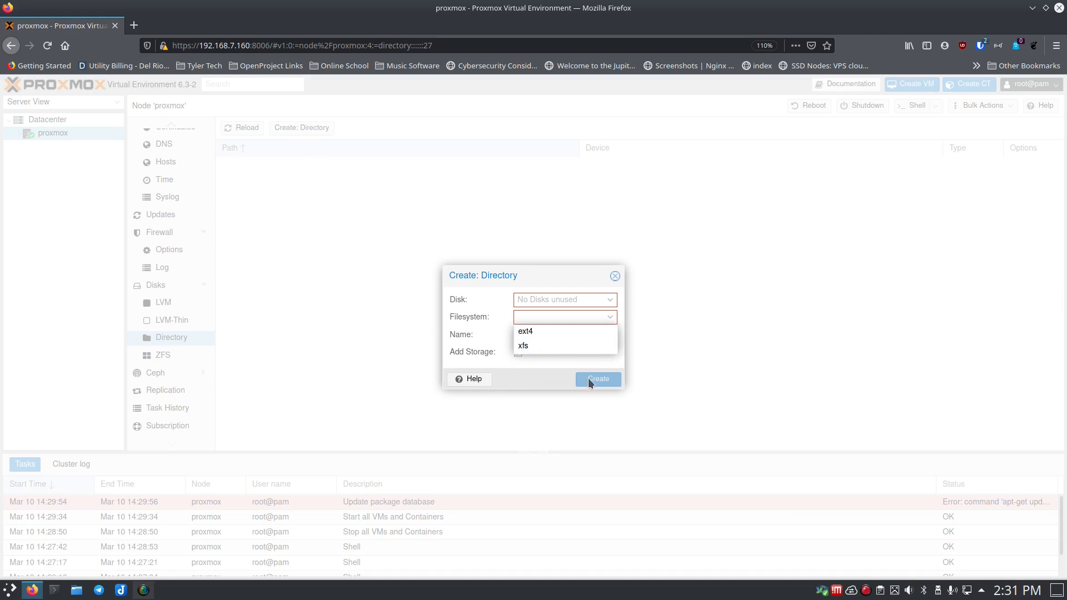
click(474, 379)
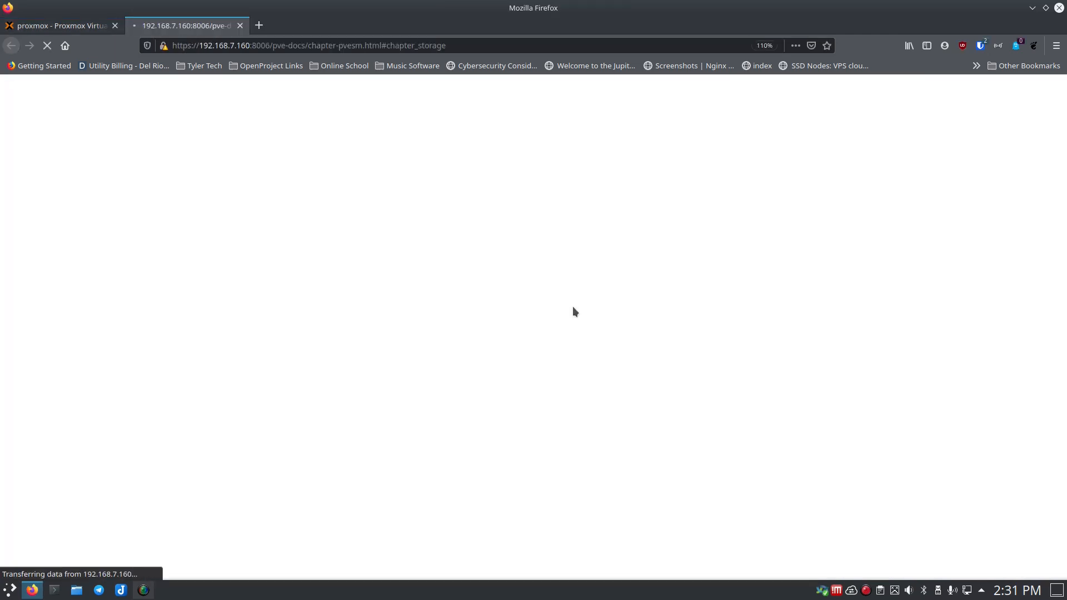
click(240, 26)
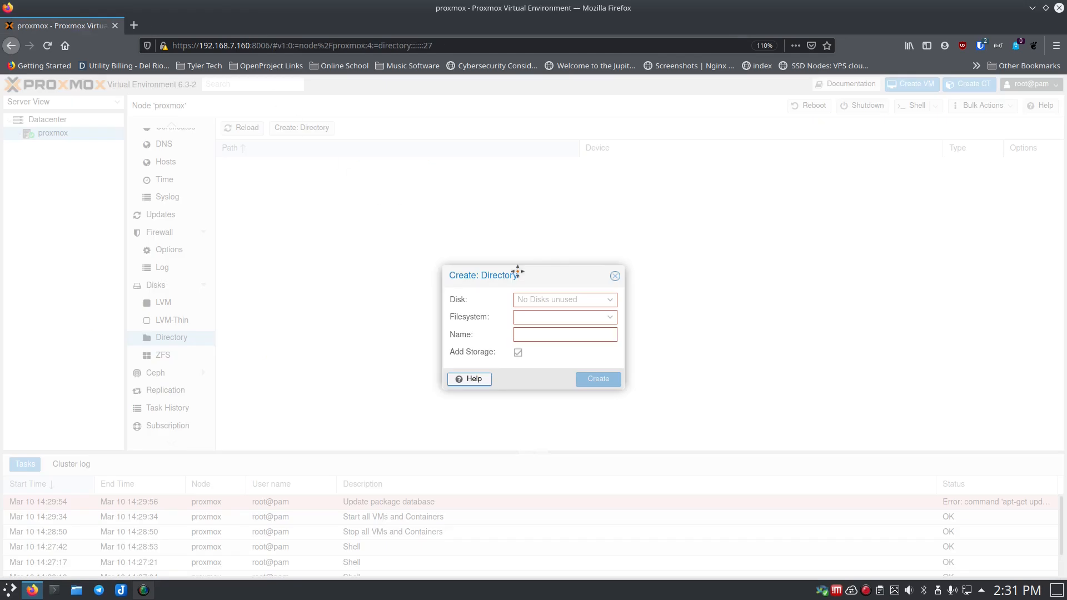
click(615, 276)
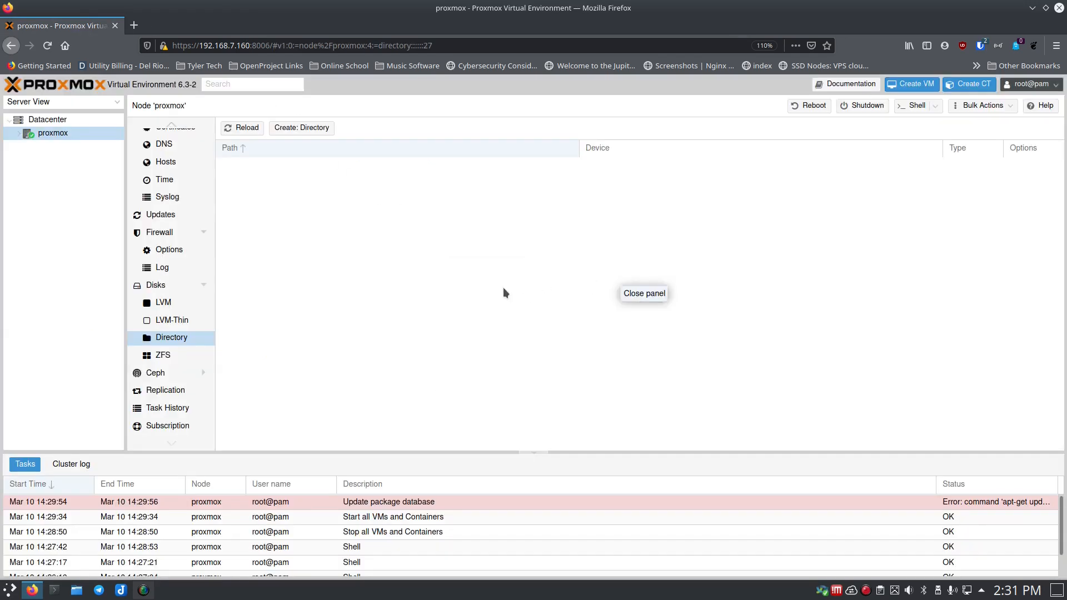
click(161, 286)
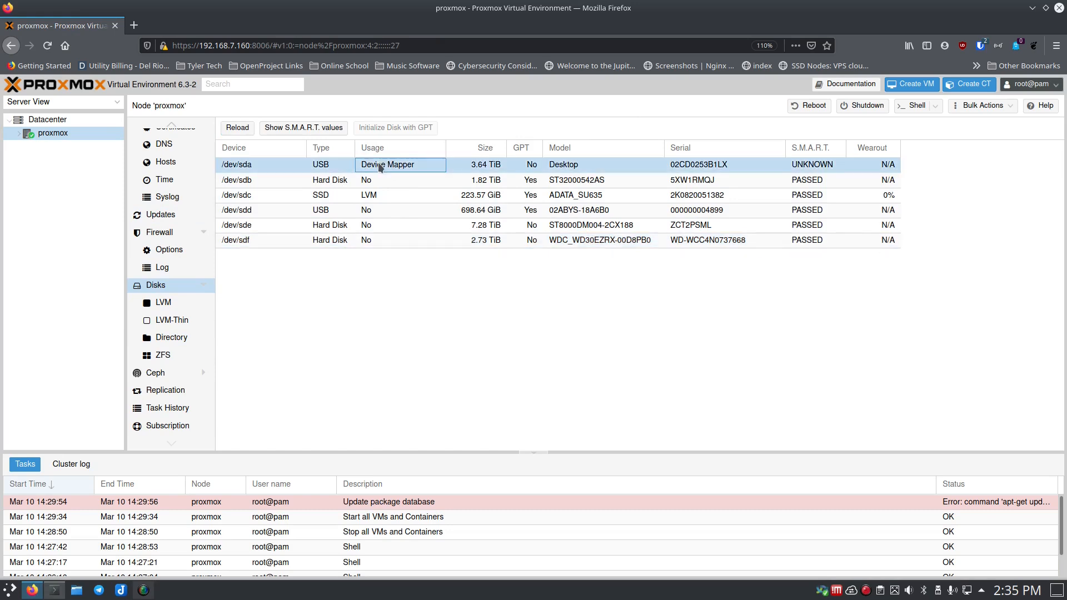
- Initialize /dev/sdb and /dev/sdd with GPT partition tables
click(378, 179)
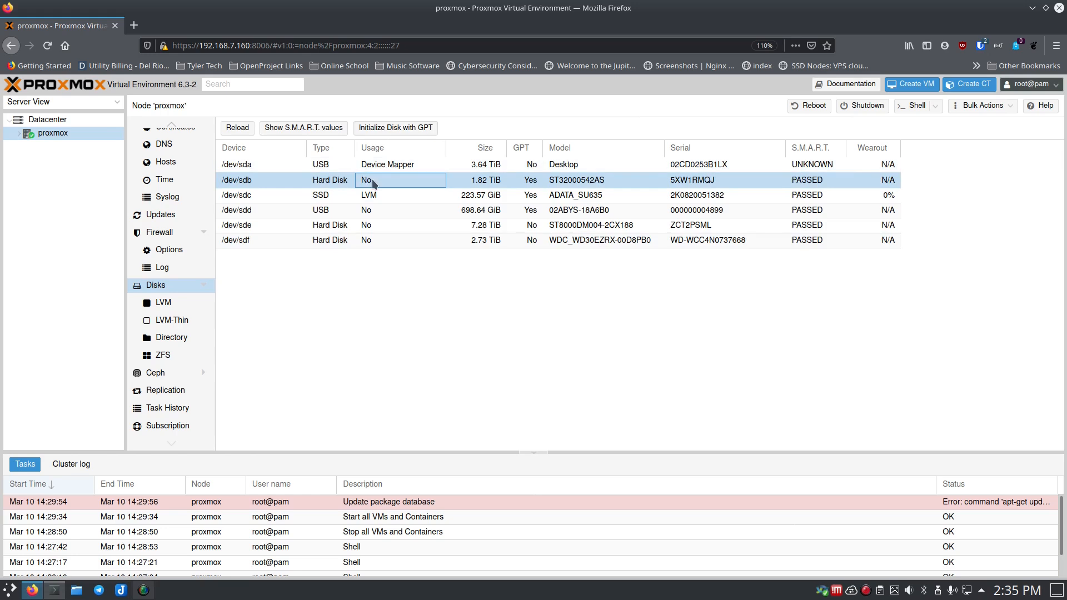
click(389, 195)
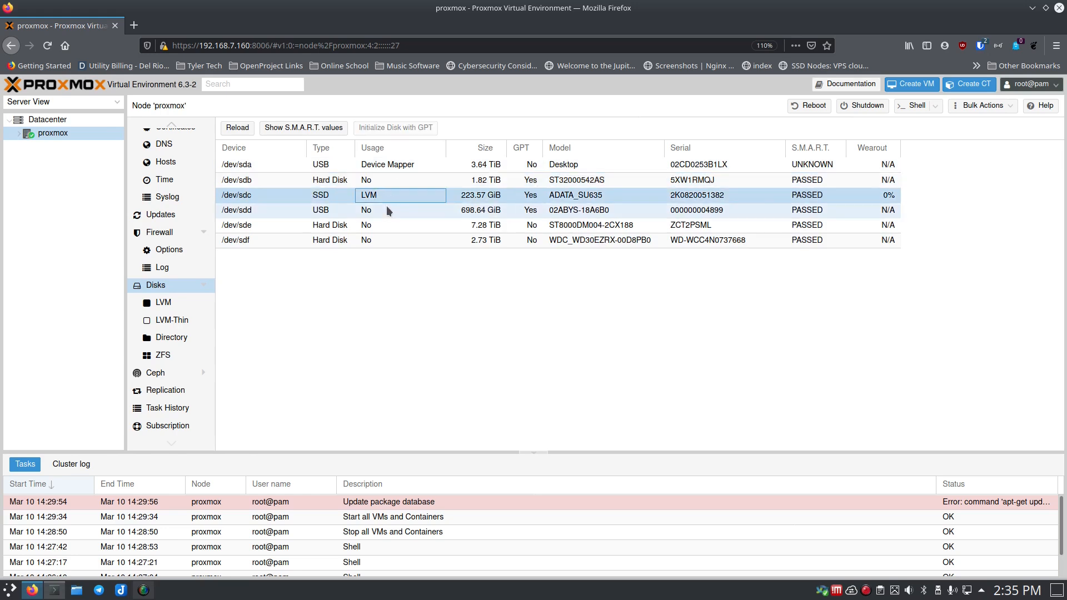
click(385, 206)
click(382, 225)
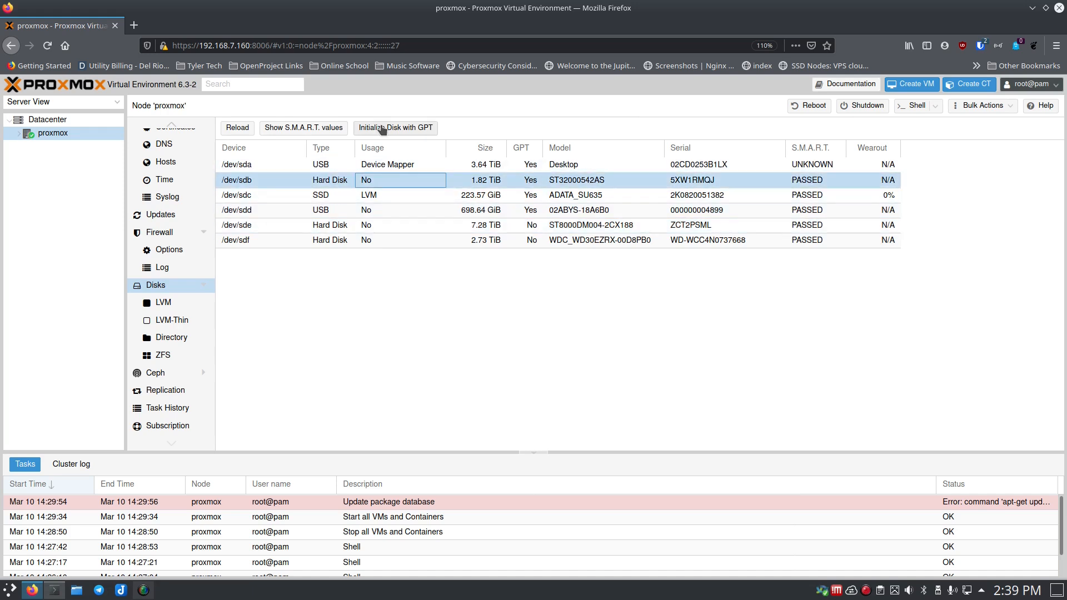
click(382, 128)
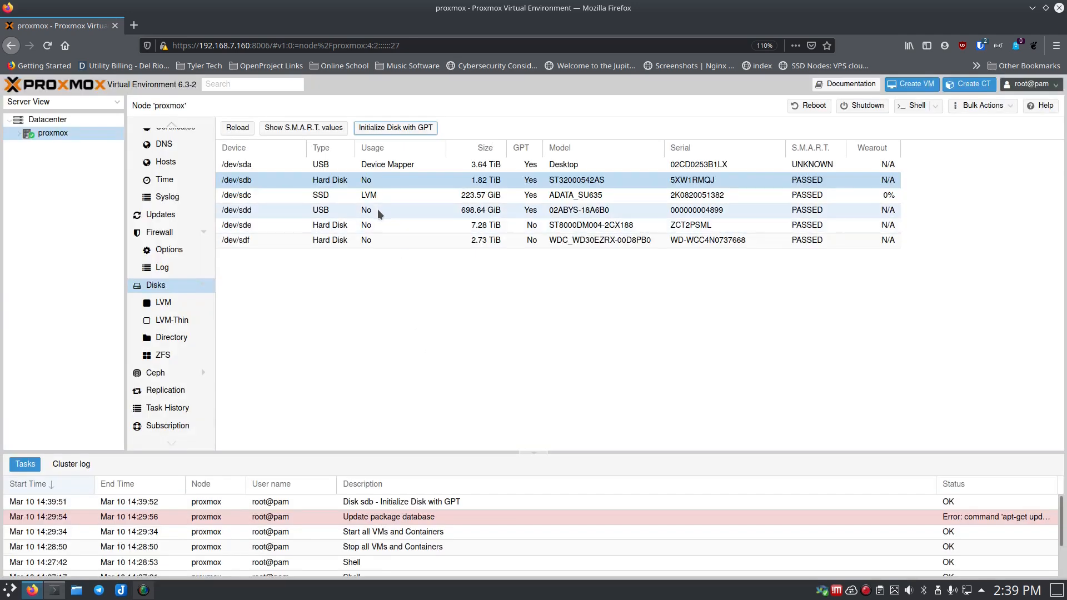
click(377, 210)
click(397, 132)
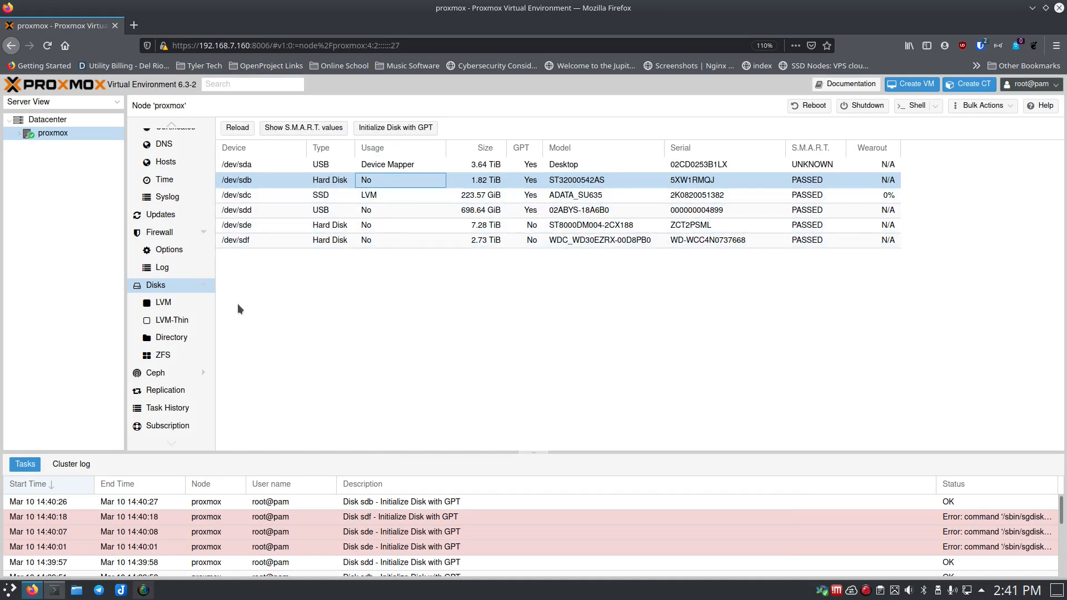
click(162, 354)
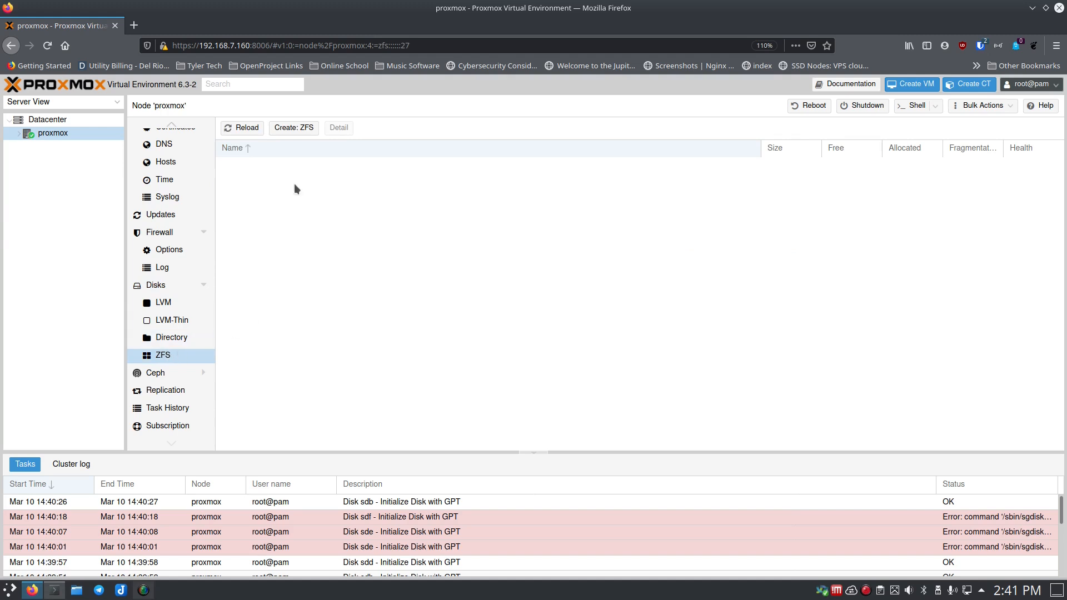
- Open Create: ZFS, offering /dev/sdb, /dev/sdd, /dev/sde and /dev/sdf
click(302, 130)
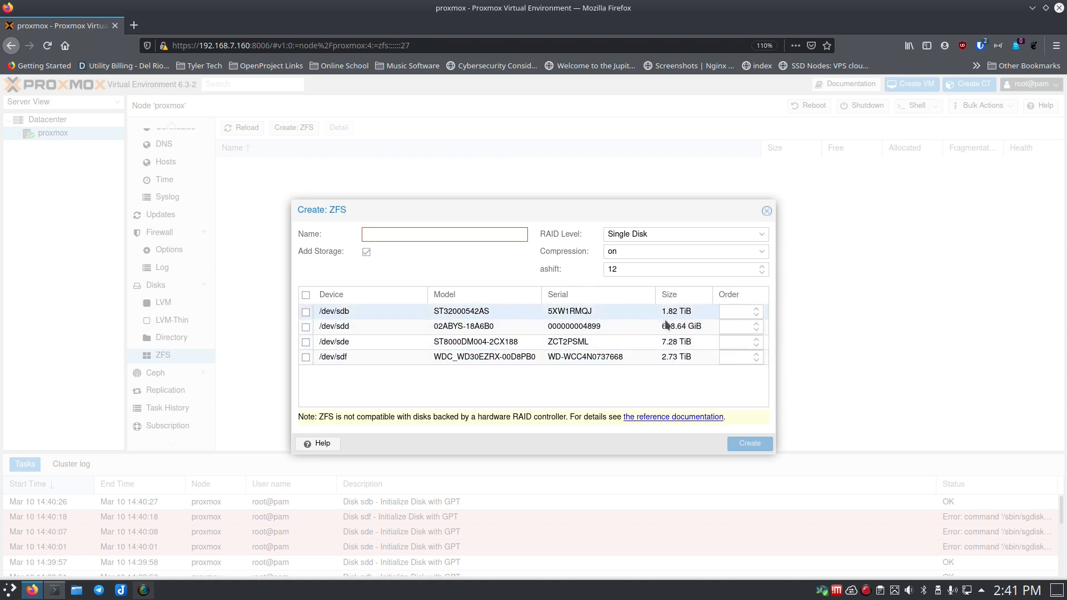
- Name the new pool Media_Pool and select /dev/sdb, /dev/sdd and /dev/sdf
click(521, 235)
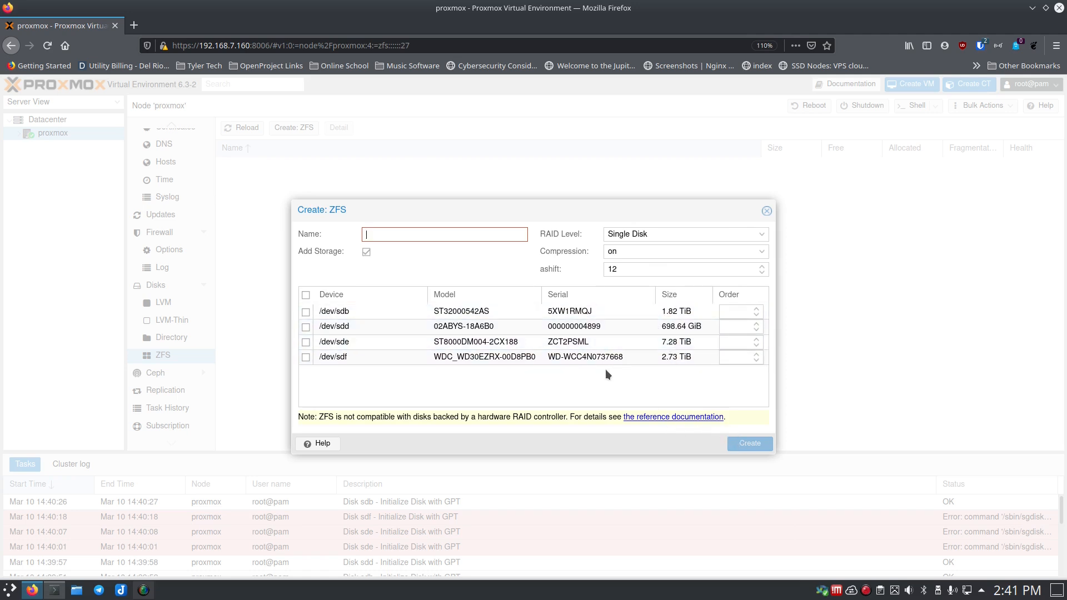
click(377, 233)
text(ZFS)
text( Po)
key(BackSpace)
key(BackSpace)
key(BackSpace)
key(BackSpace)
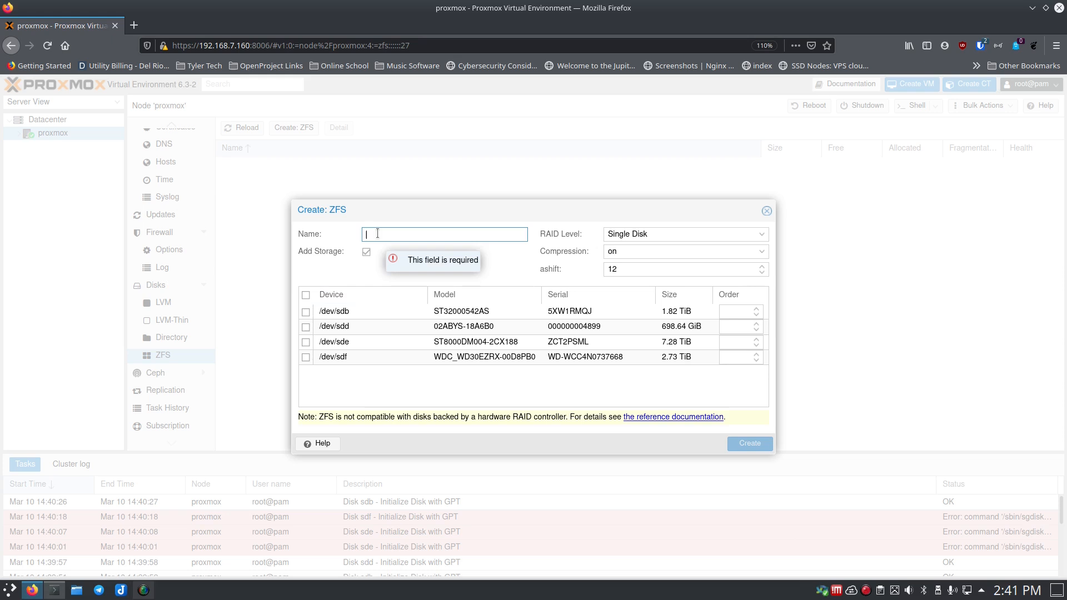
text(Media_Pool)
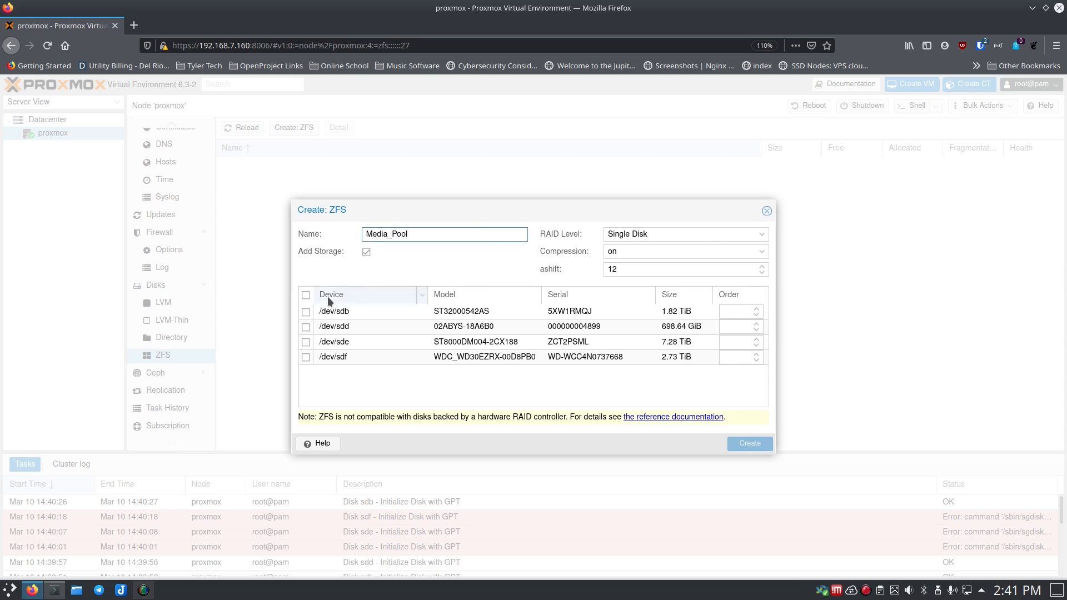
click(306, 312)
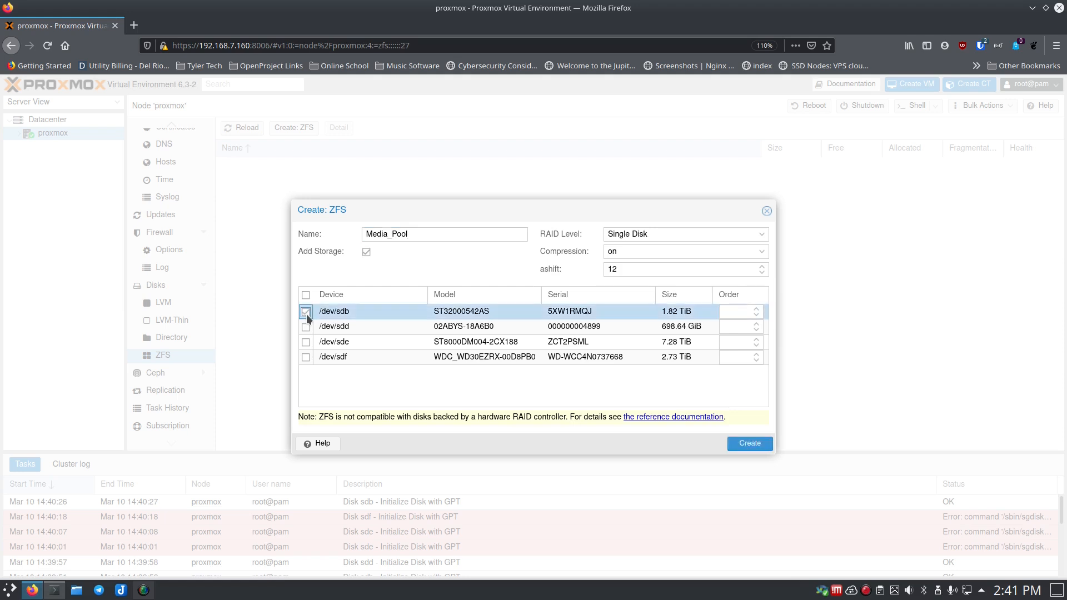
click(306, 327)
click(306, 356)
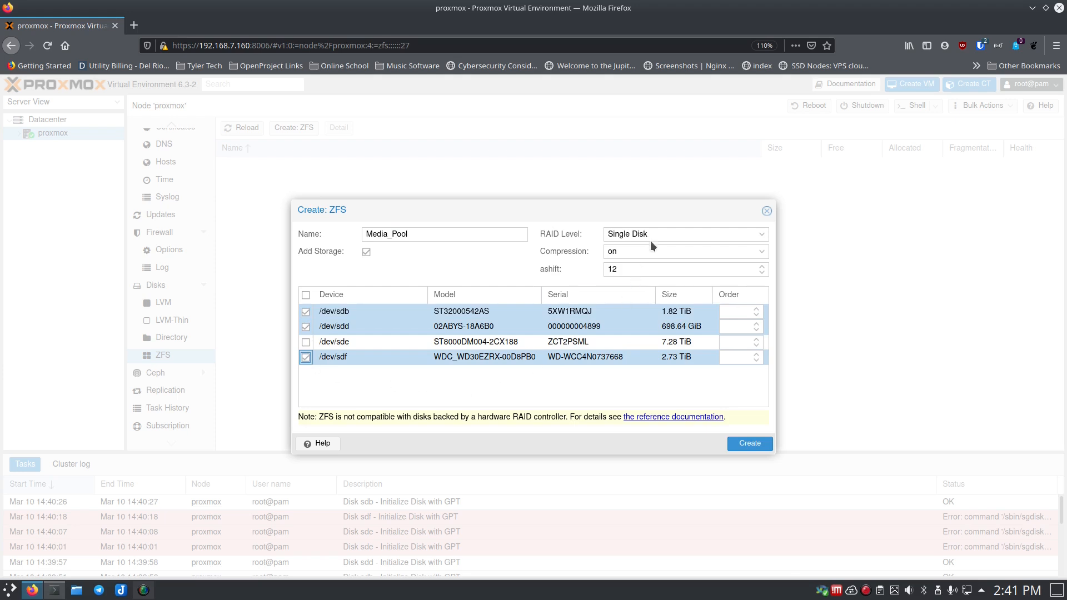
- Set the RAID level to RAIDZ, create the pool, and dismiss the failure error
click(761, 236)
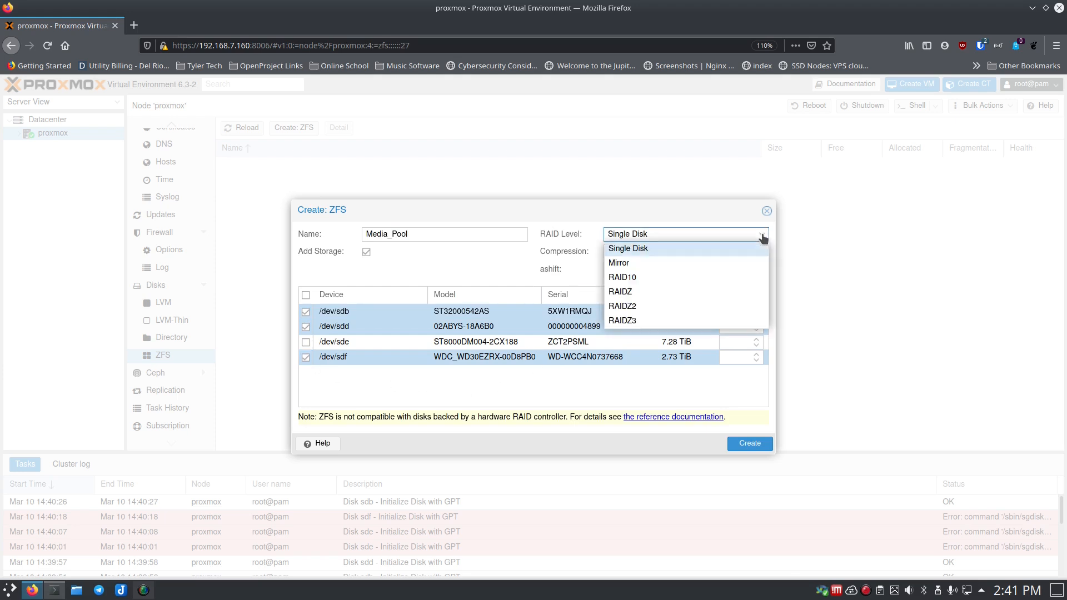
click(658, 293)
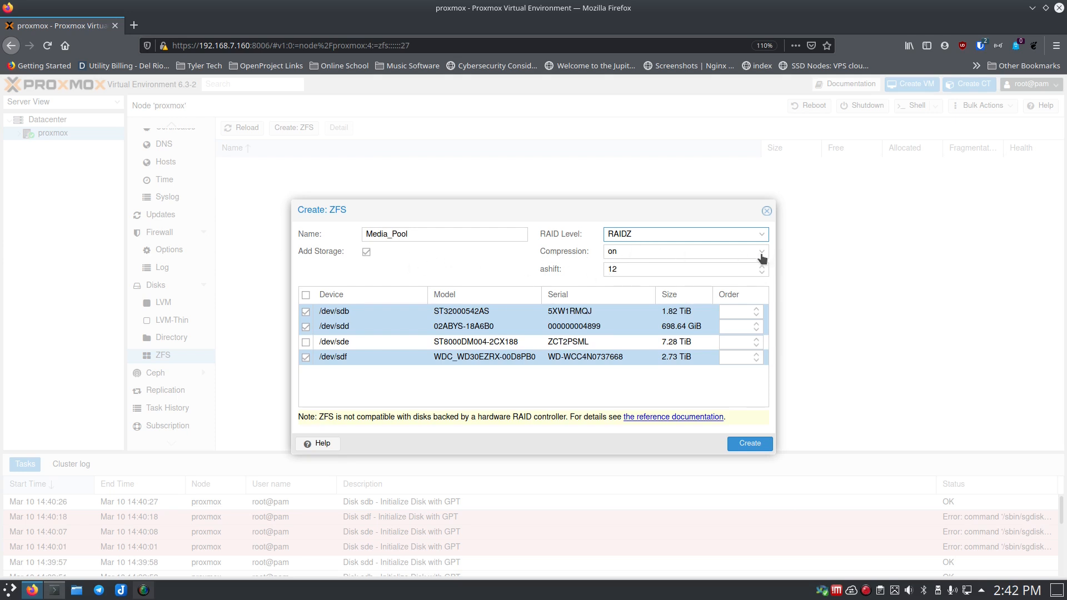
click(748, 444)
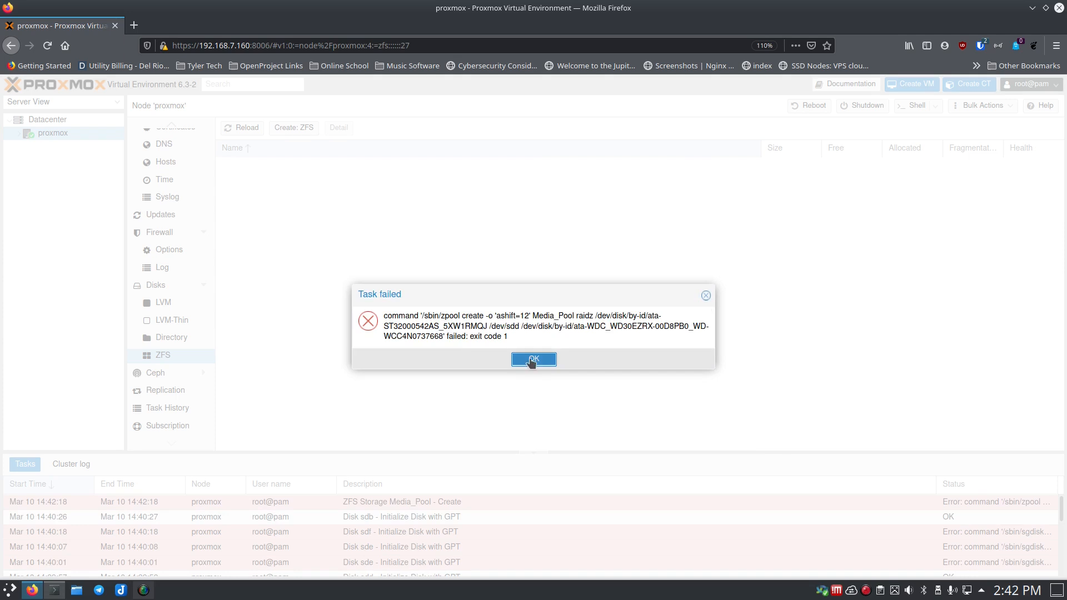
click(534, 359)
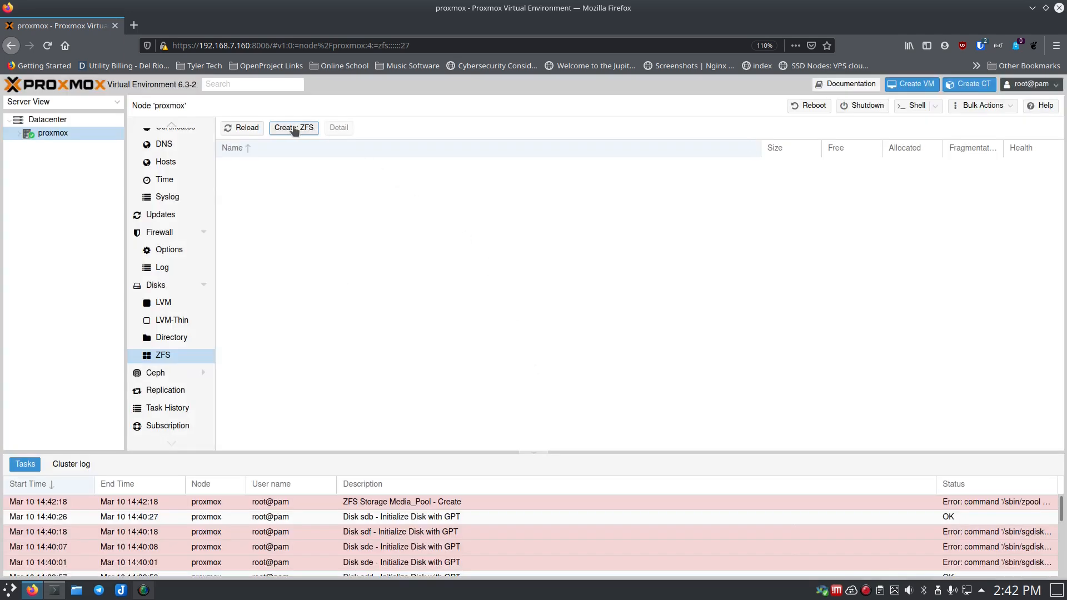
- Start a new ZFS pool named ZFS_Pool using /dev/sdb, /dev/sdd and /dev/sdf
click(293, 127)
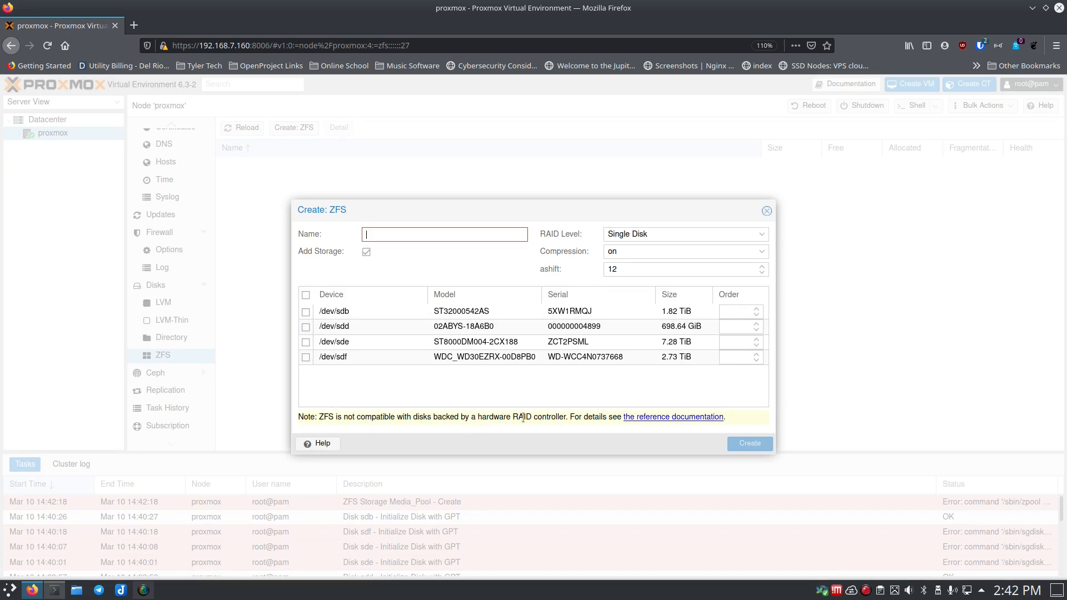
click(305, 311)
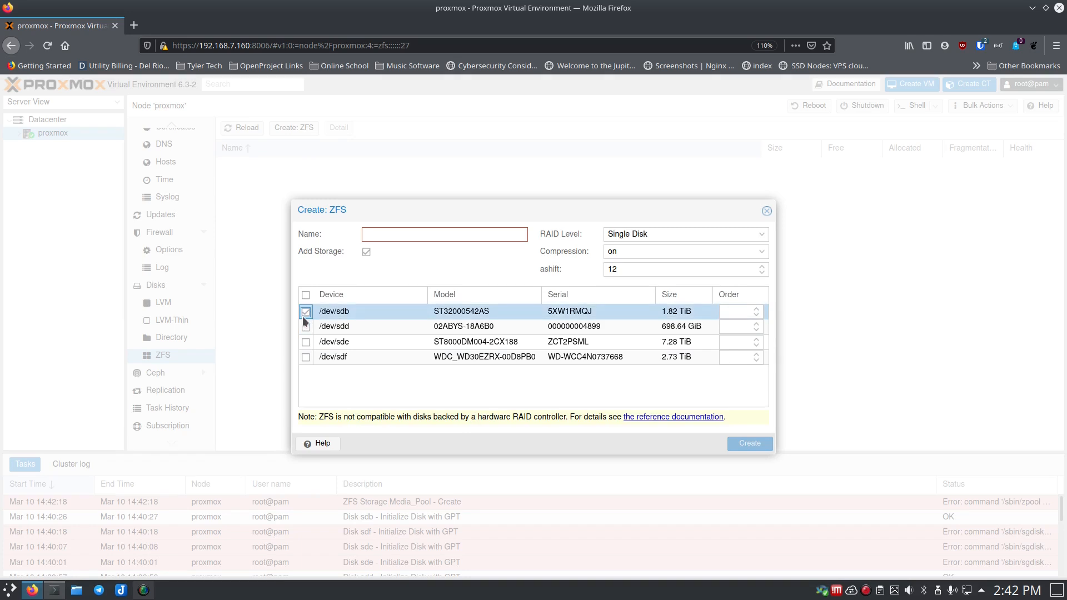
click(306, 342)
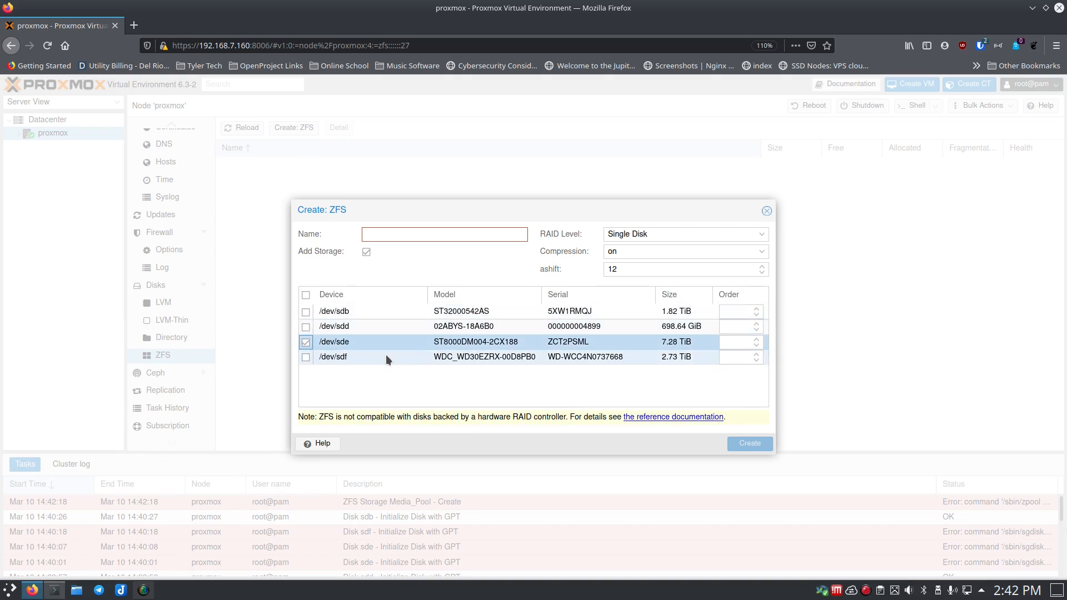
click(305, 312)
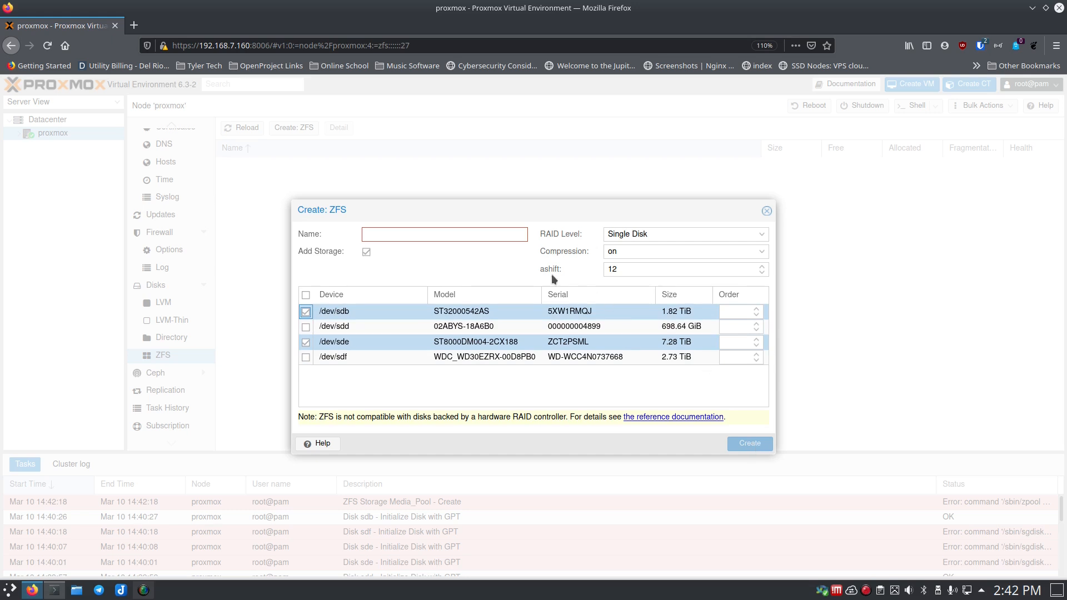
click(426, 236)
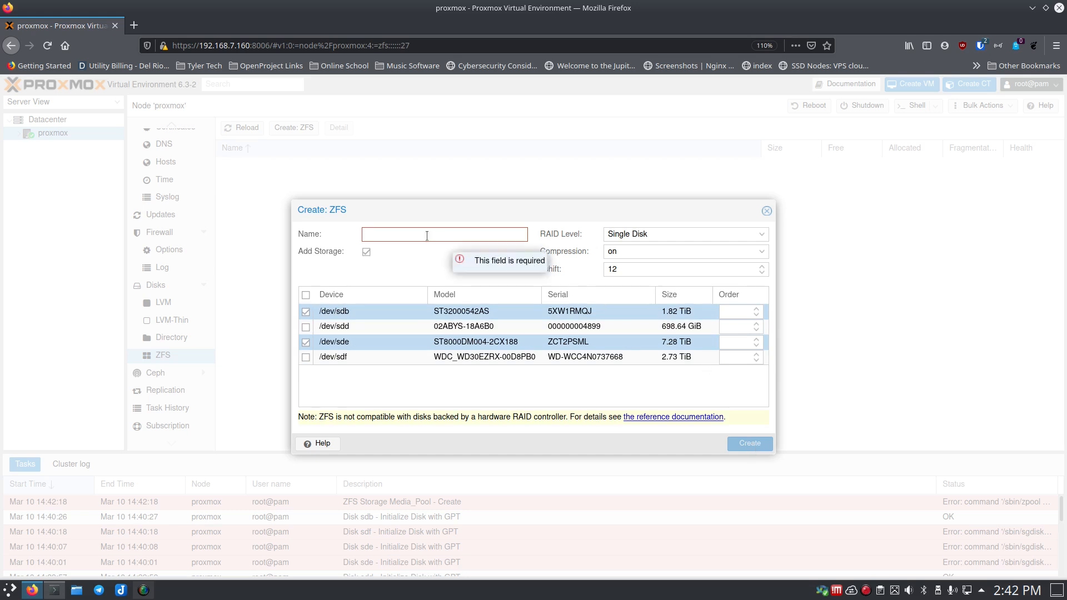
text(ZFS_Pool)
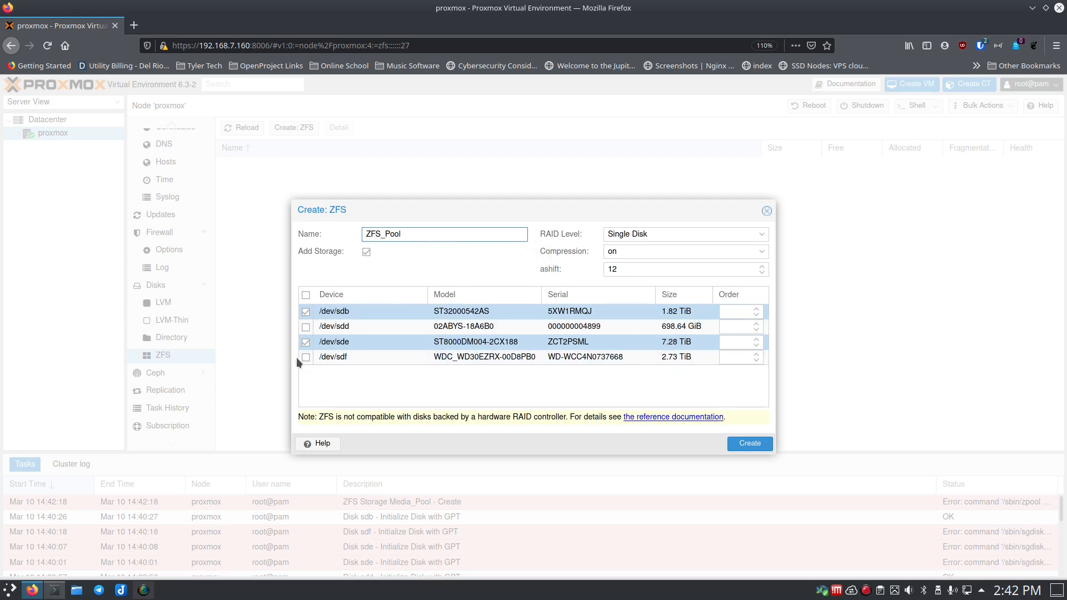
click(305, 356)
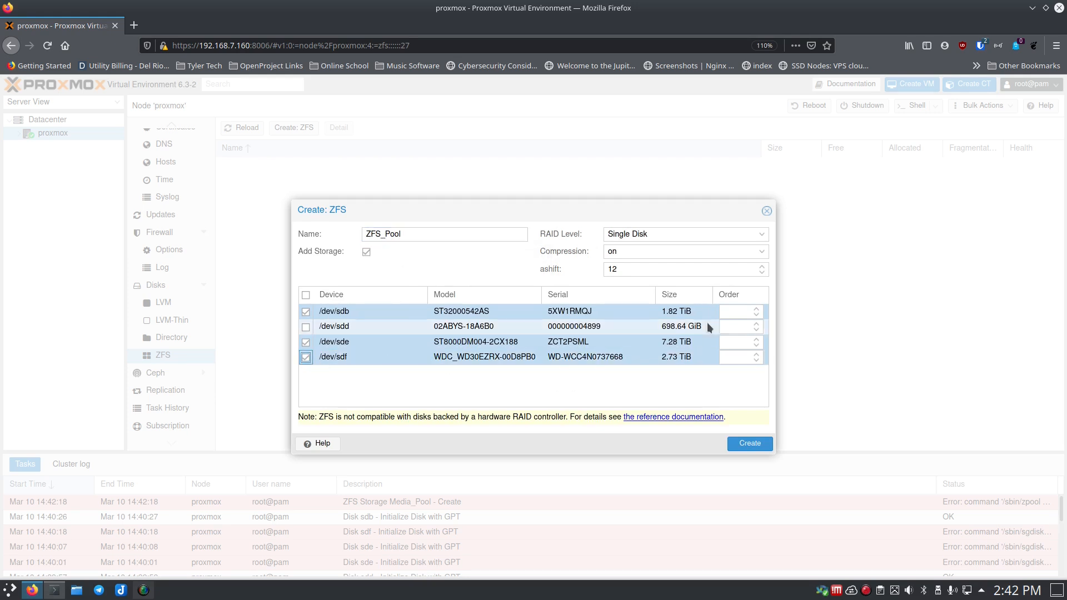
click(306, 343)
click(305, 327)
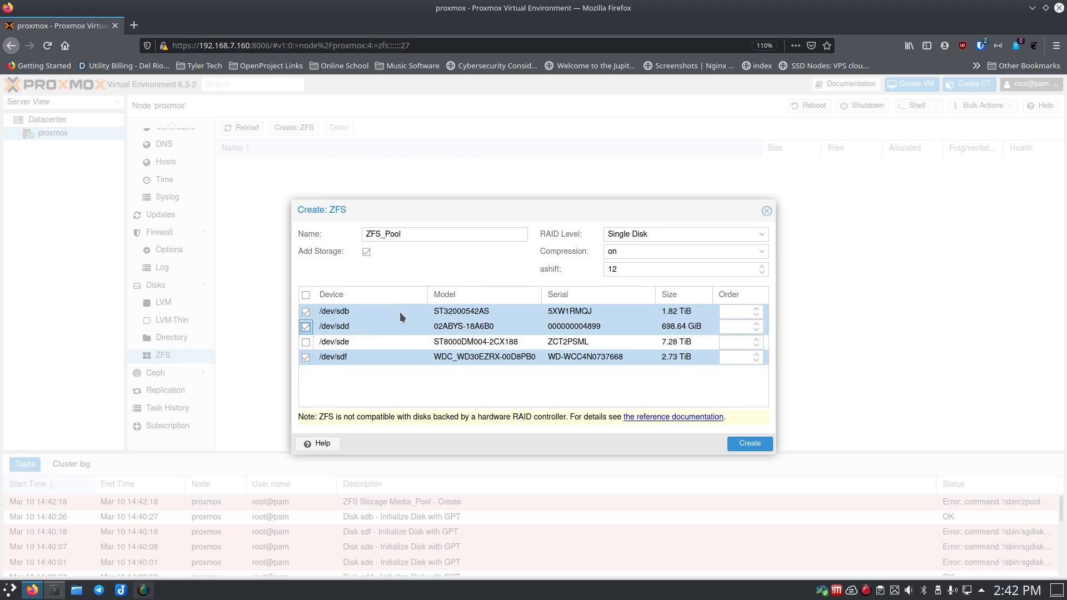
- Set the RAID level to RAIDZ and submit the ZFS_Pool creation
click(766, 241)
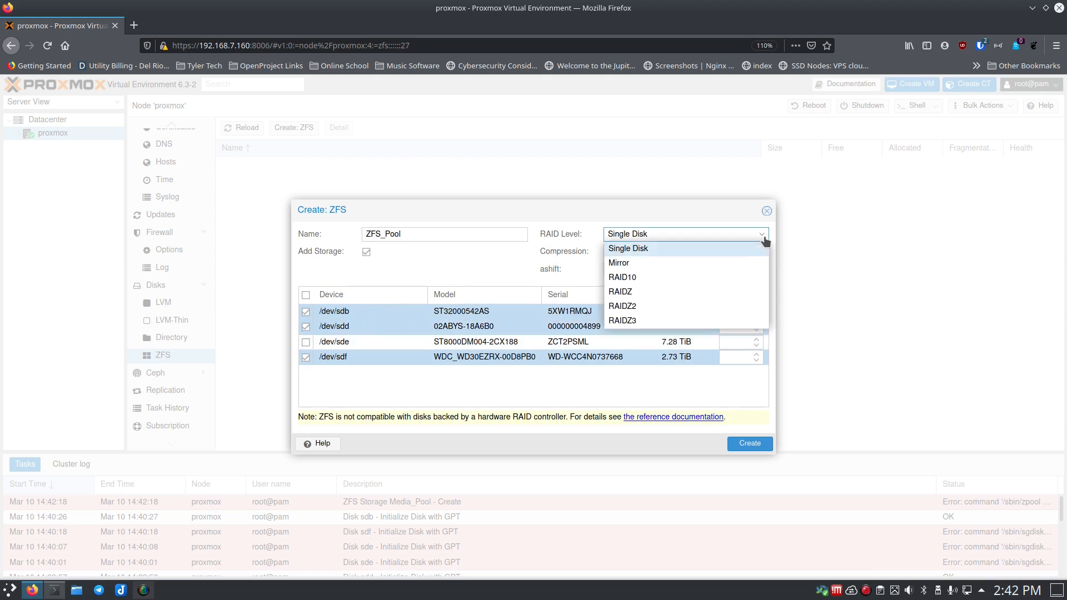
click(717, 280)
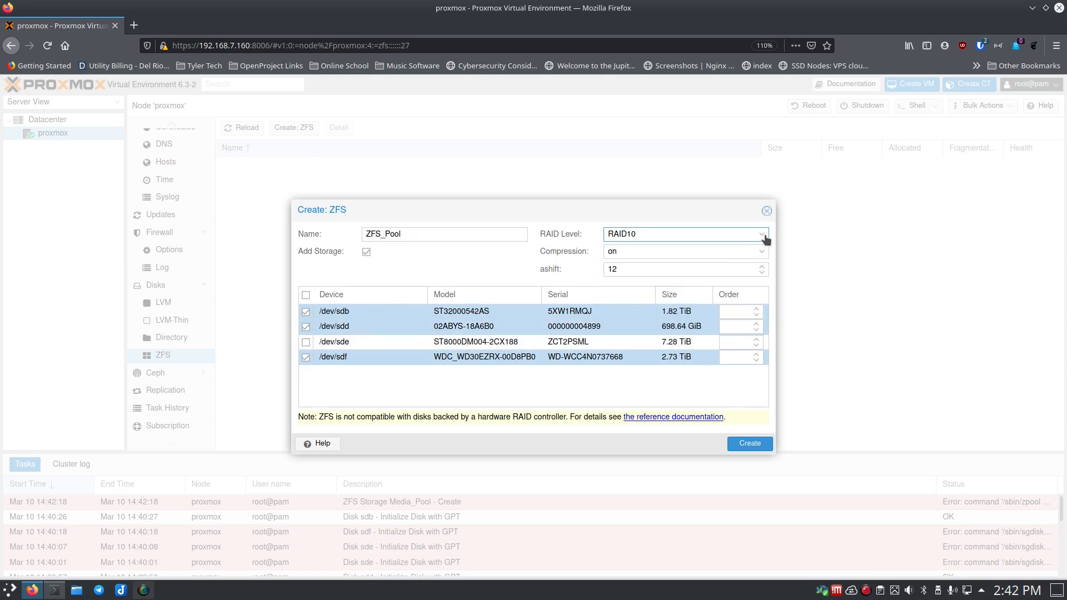
click(762, 236)
click(709, 292)
click(737, 446)
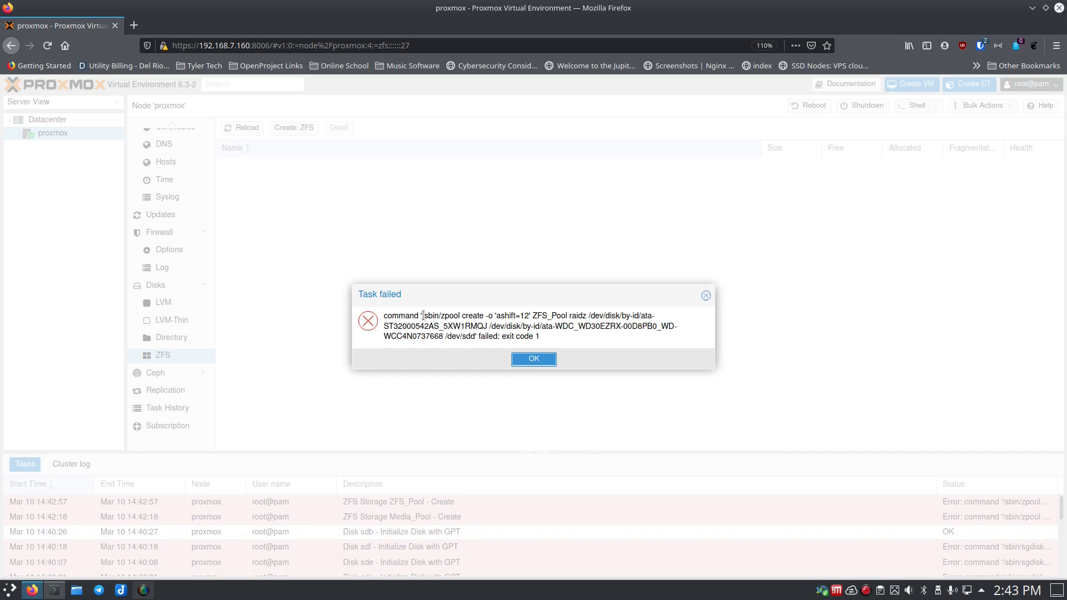
- Read the failed zpool create raidz command for ZFS_Pool and dismiss the error
drag(424, 316, 473, 336)
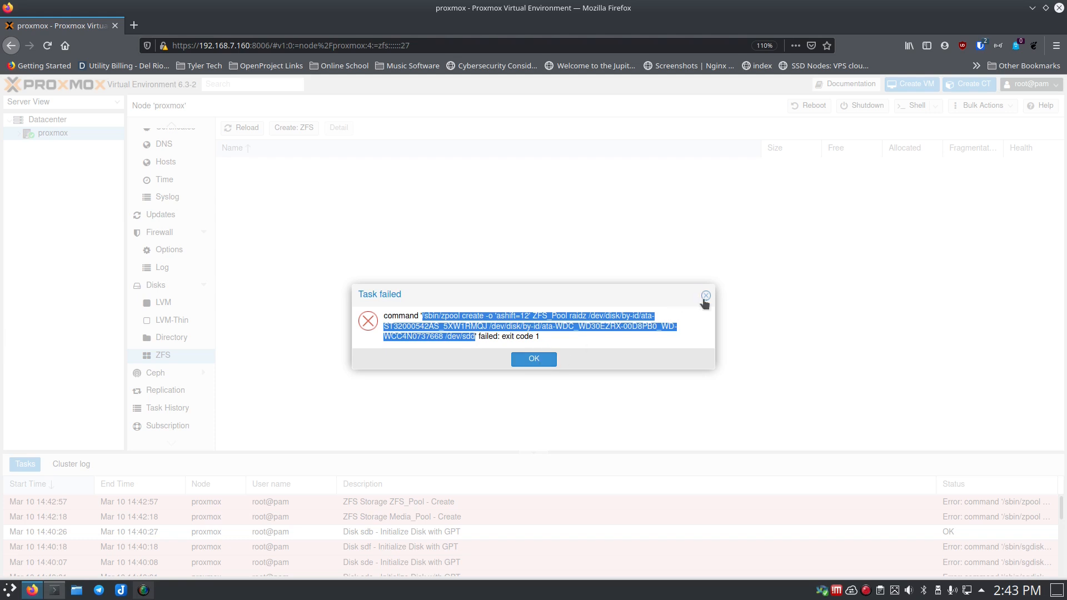
click(551, 359)
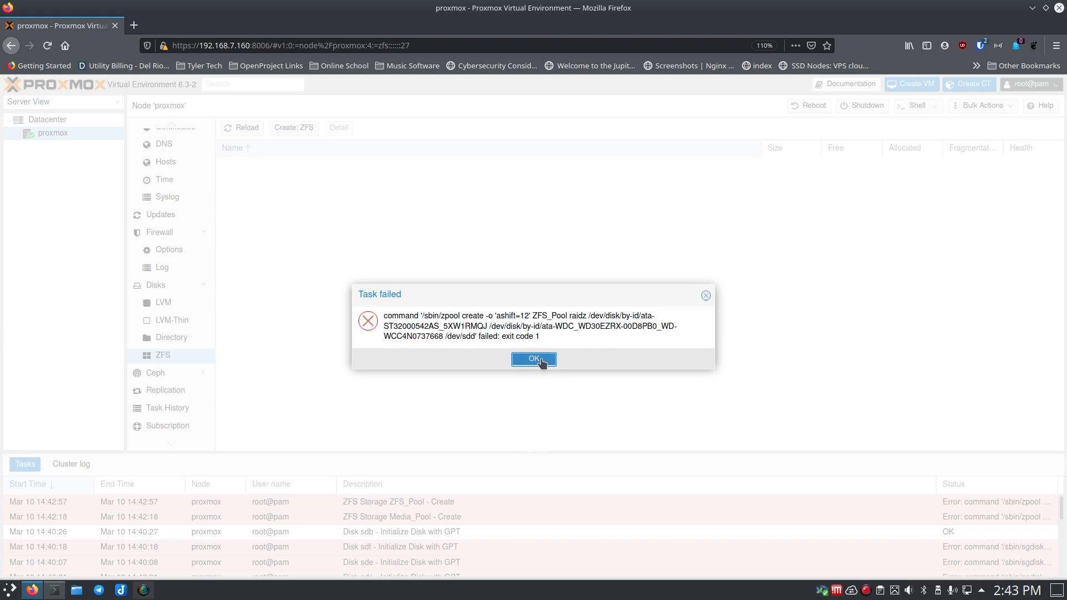
click(540, 361)
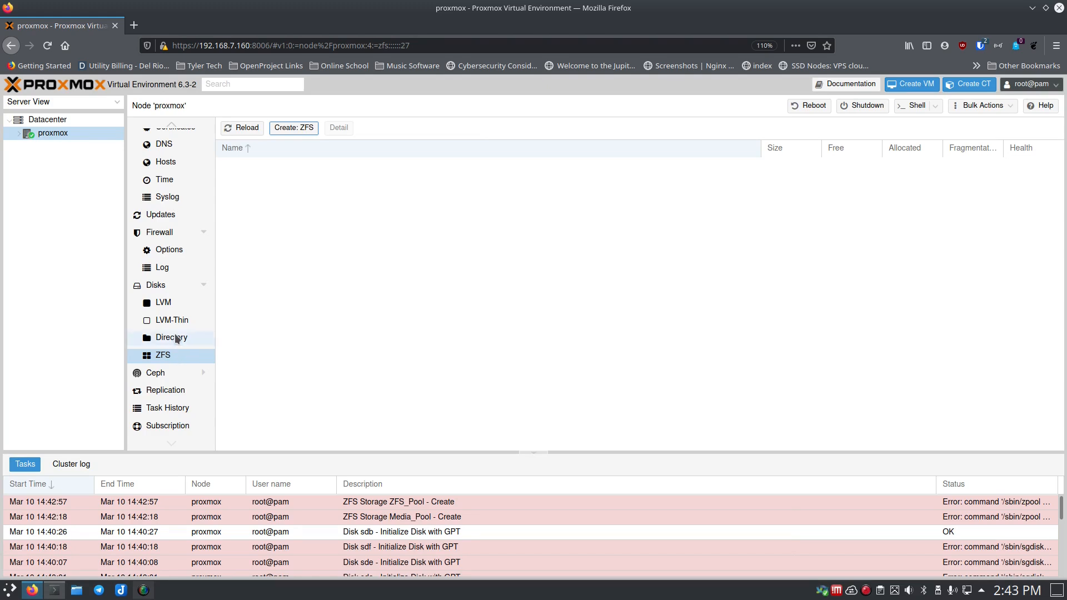
- Create an LVM volume group named VM_1 on /dev/sdb
click(166, 304)
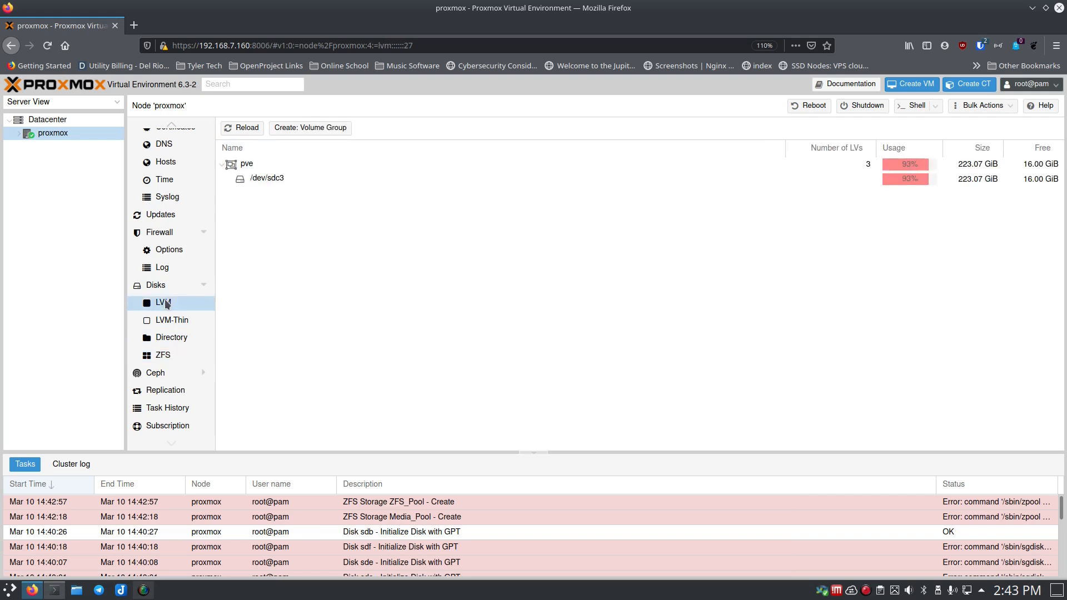
click(327, 128)
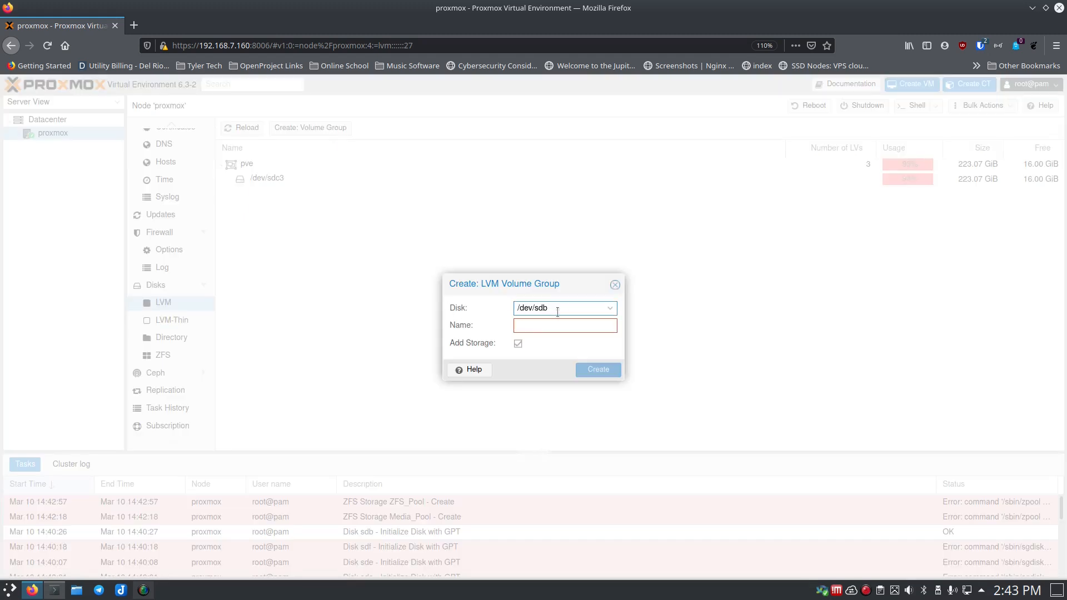
click(611, 309)
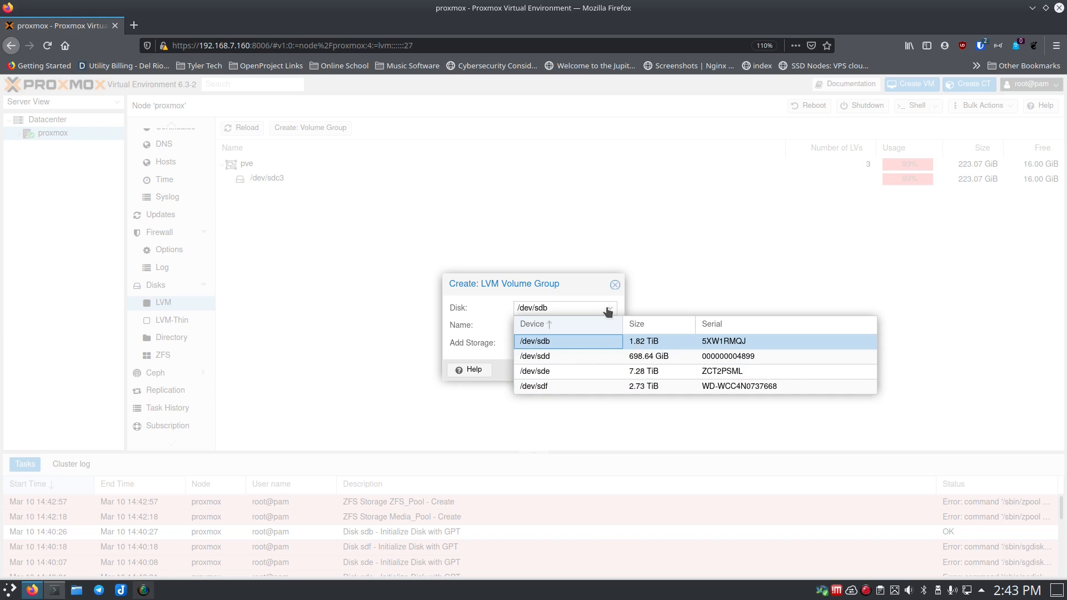
click(529, 325)
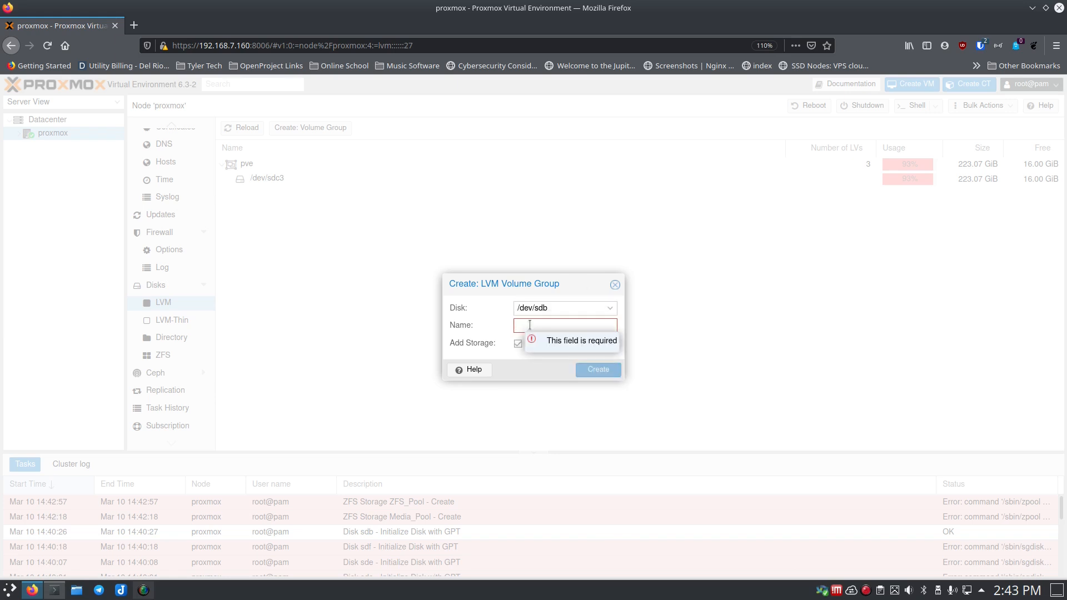
text(VM_1)
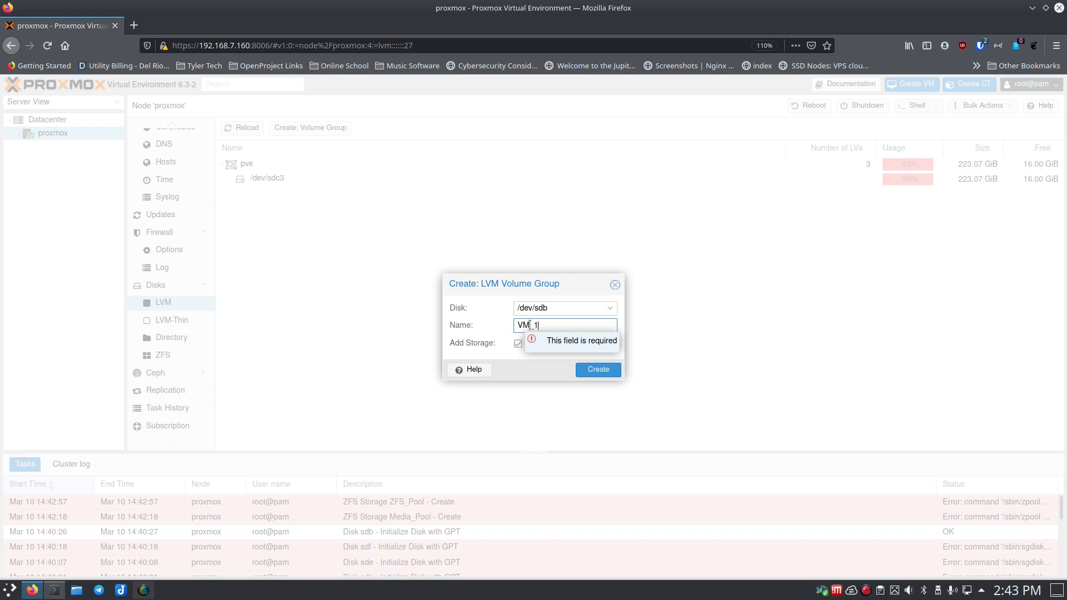
click(491, 292)
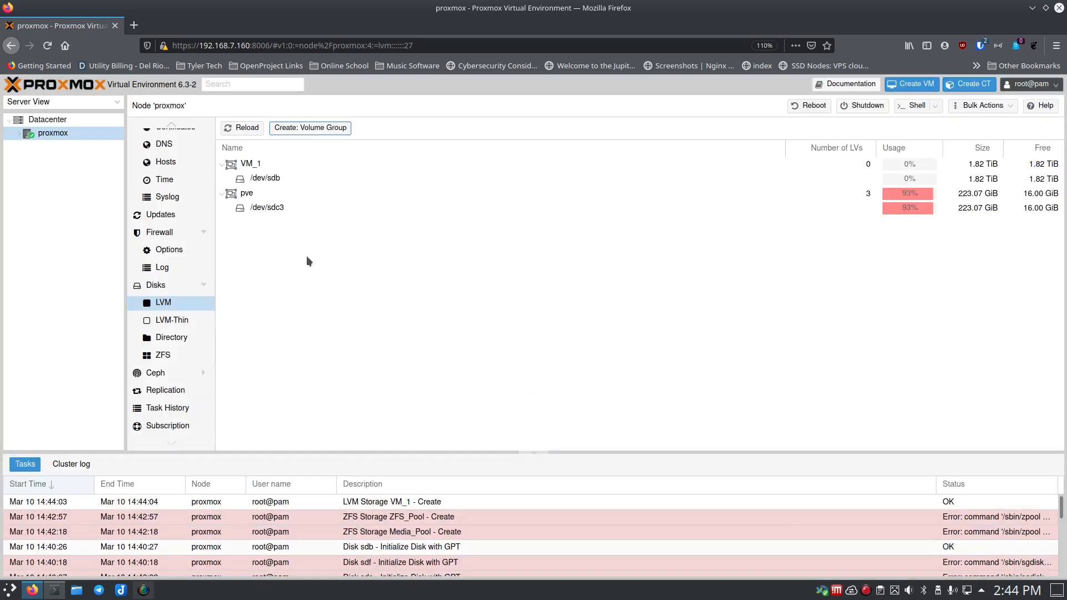
- Expand the node to show its storages and begin a new directory storage under Disks > Directory
click(17, 135)
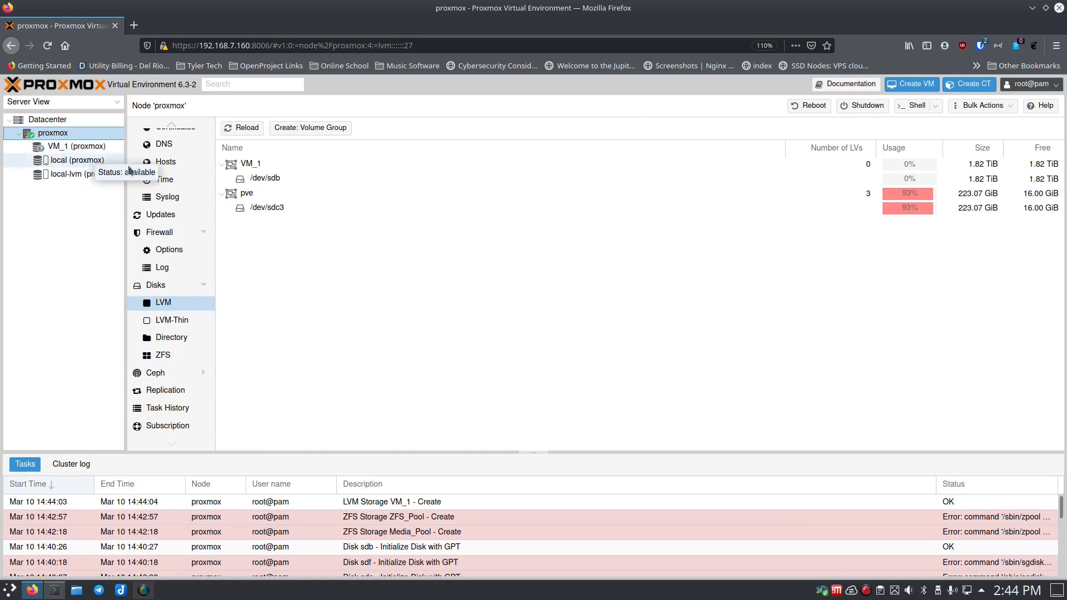
scroll(196, 239, up, 3)
scroll(192, 269, down, 3)
click(172, 338)
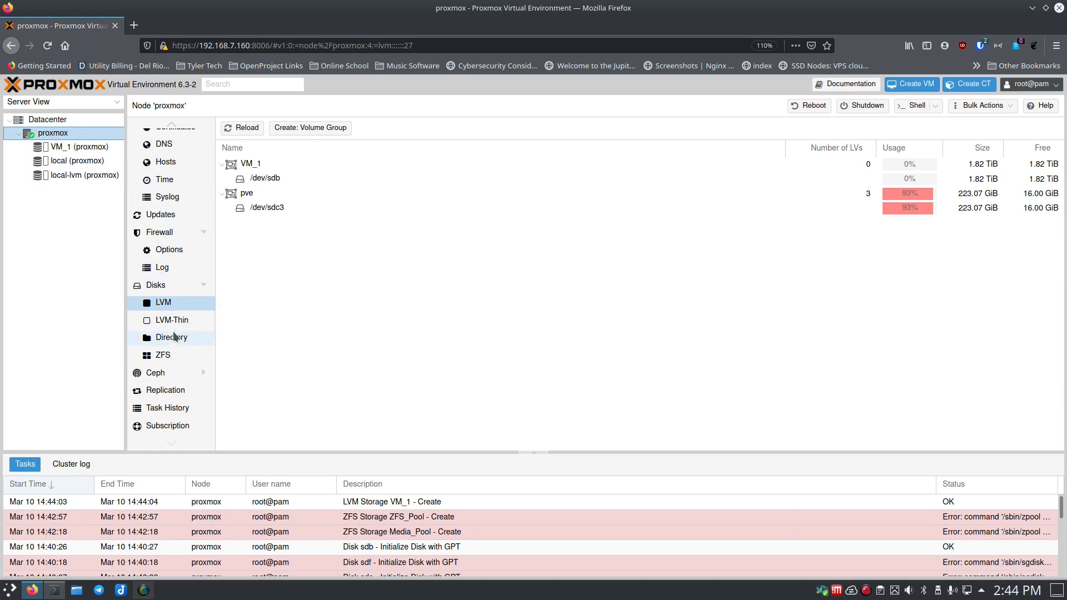
click(304, 128)
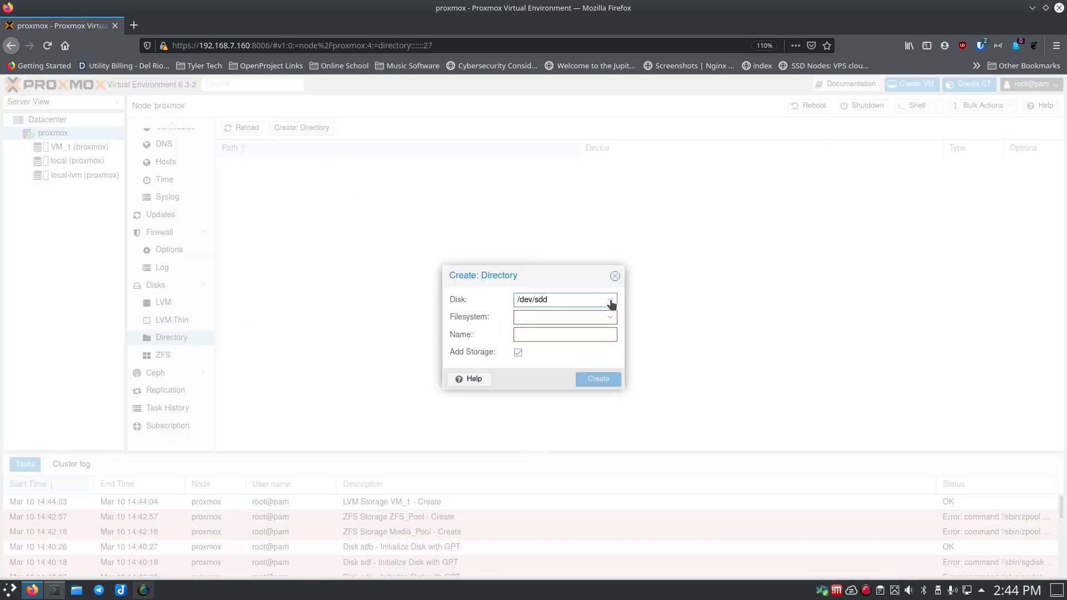
- Format /dev/sdd as ext4 and create directory storage ISOs mounted at /mnt/pve/ISOs
click(611, 304)
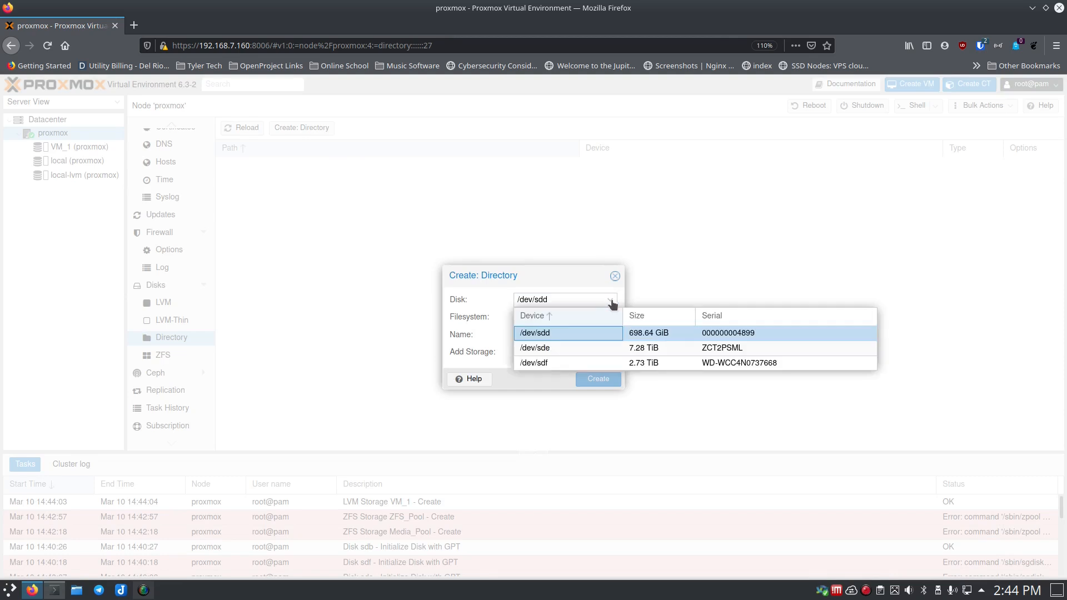
click(582, 332)
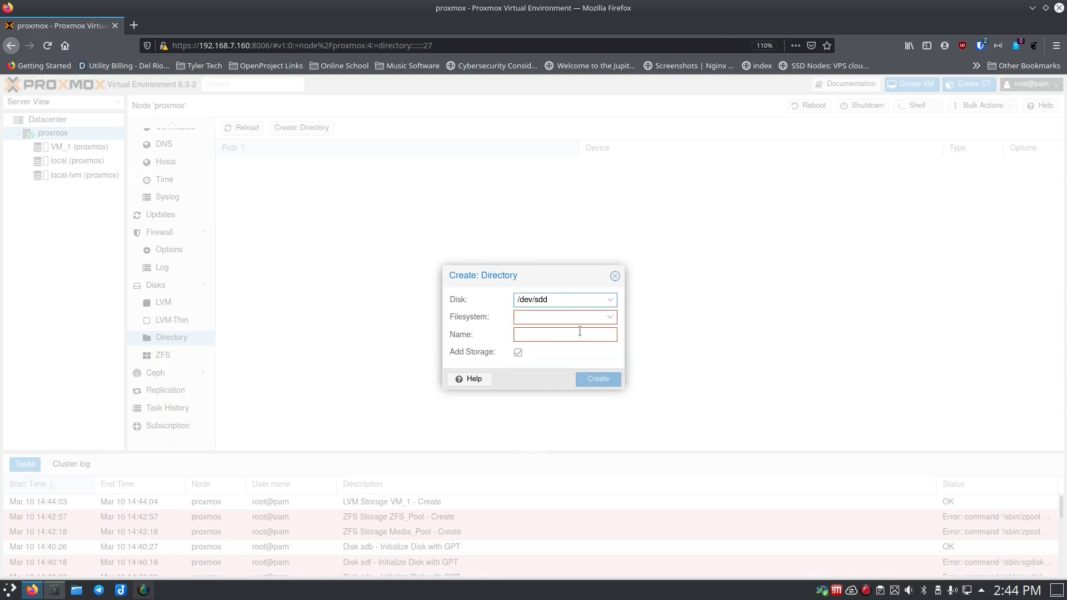
click(610, 316)
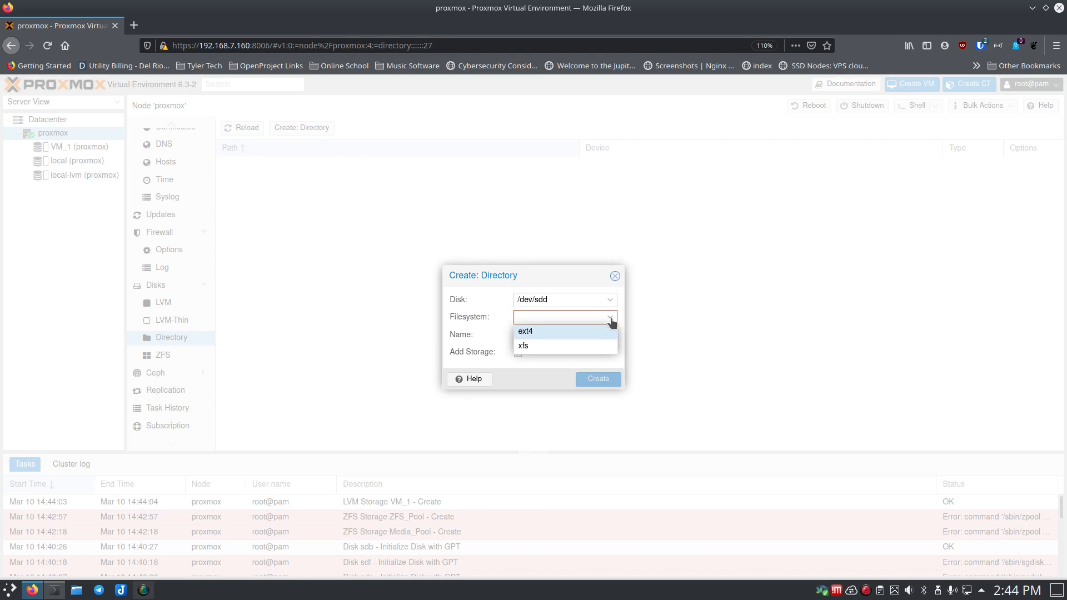
click(544, 333)
click(542, 337)
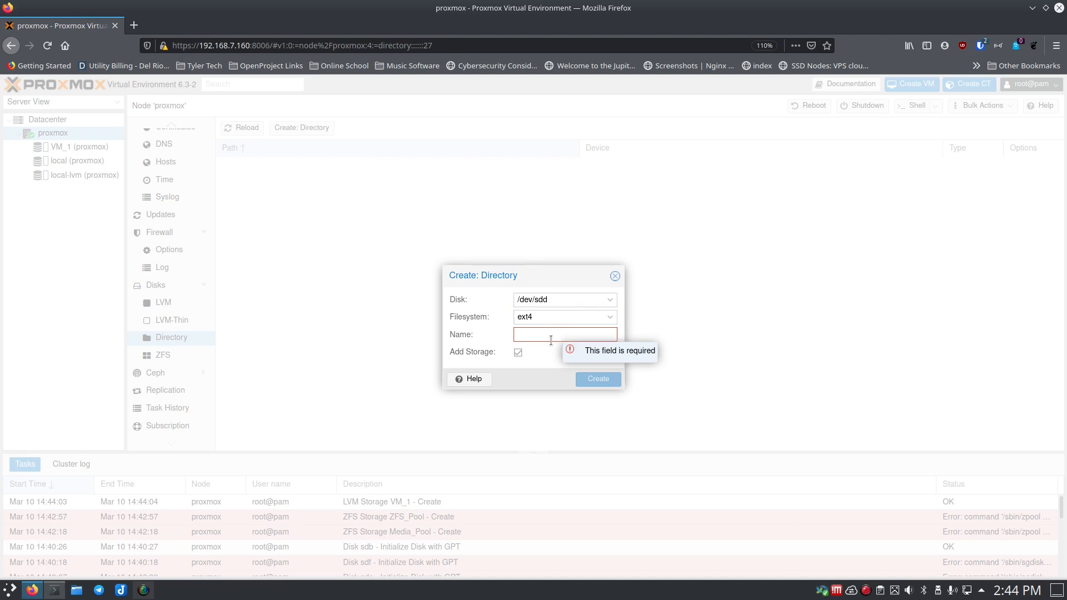
text(IO)
text(Os)
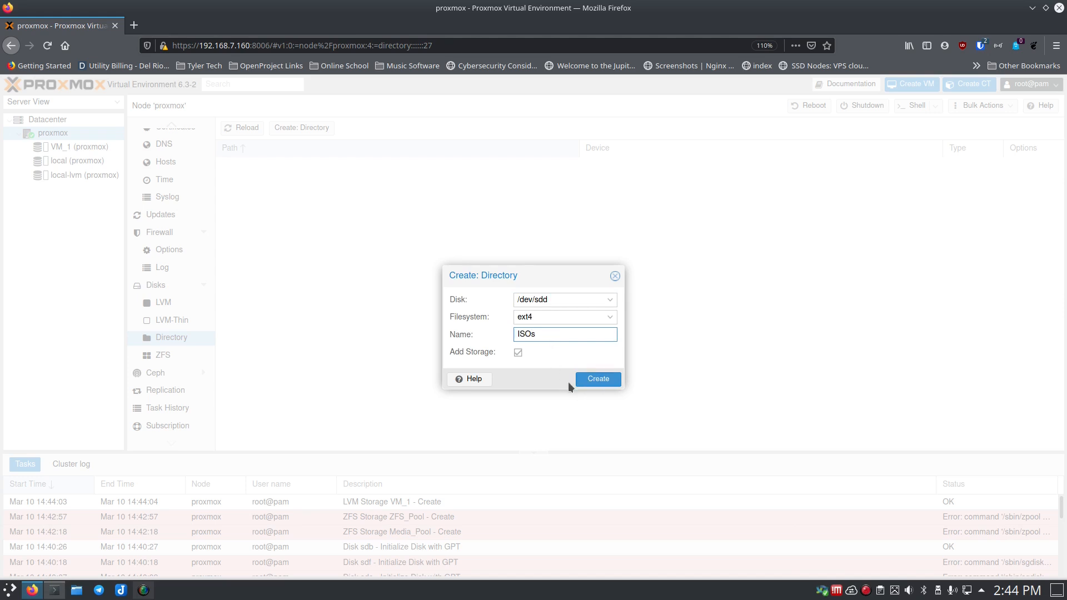
click(599, 383)
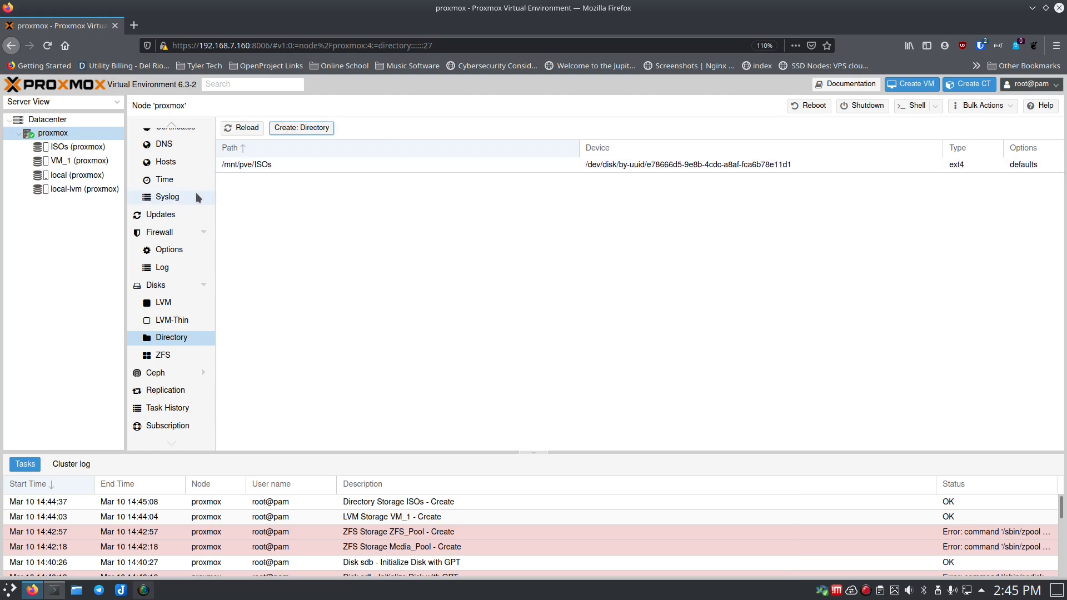
- Upload openmediavault_5.5.11-amd64.iso into the ISOs storage's ISO Images, then check the VM_1 summary
click(59, 148)
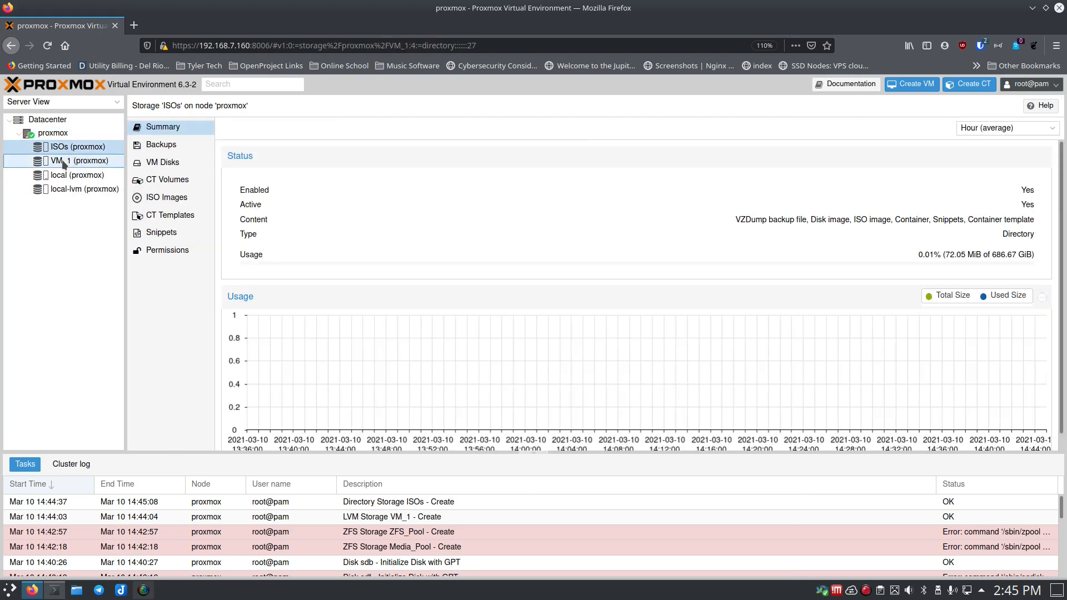
click(63, 161)
click(65, 148)
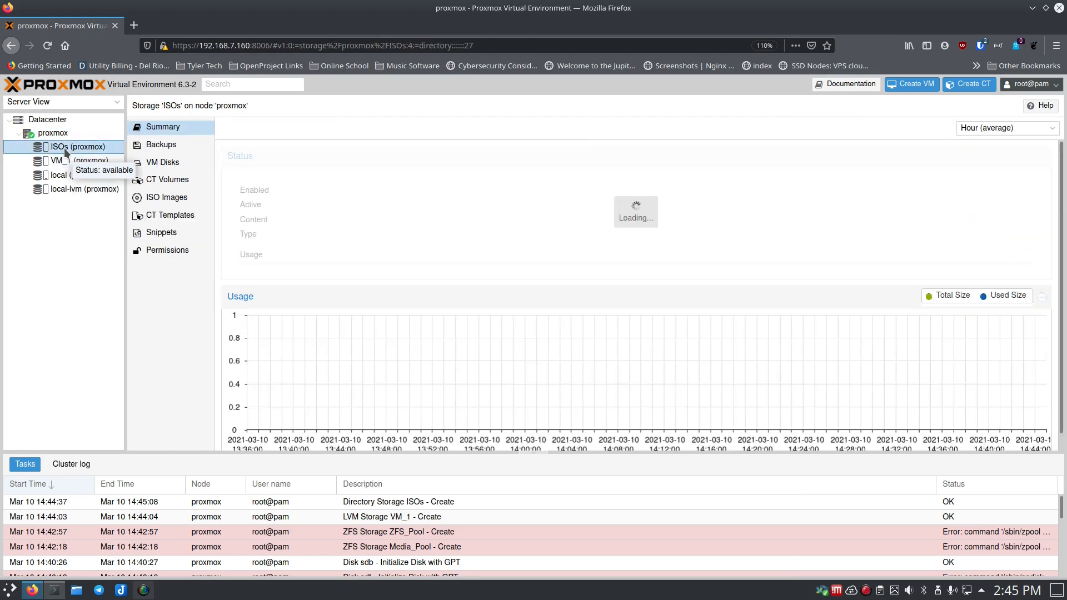
click(170, 197)
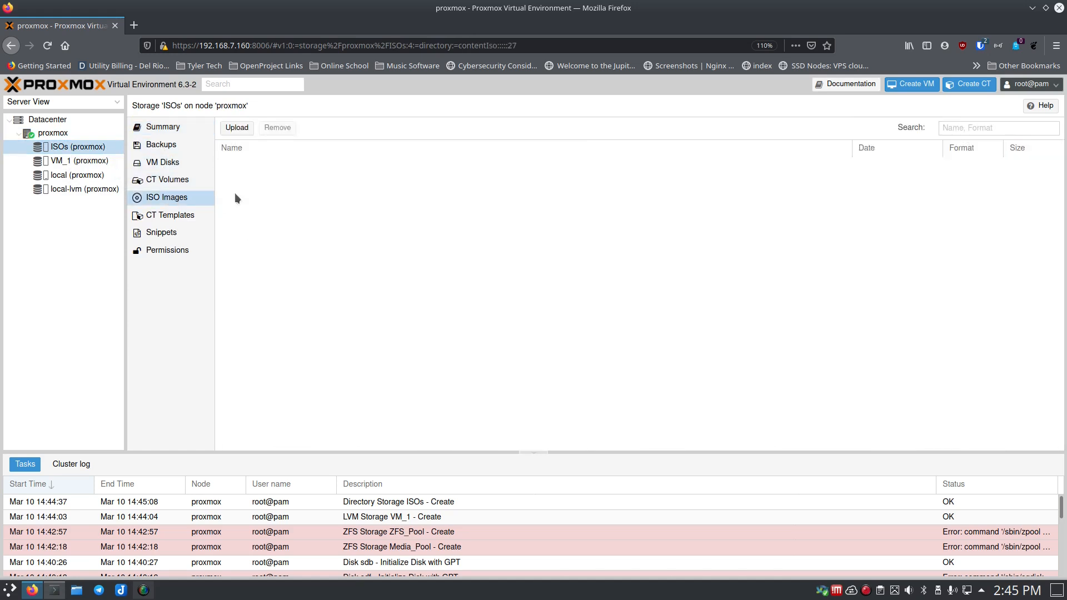
click(232, 130)
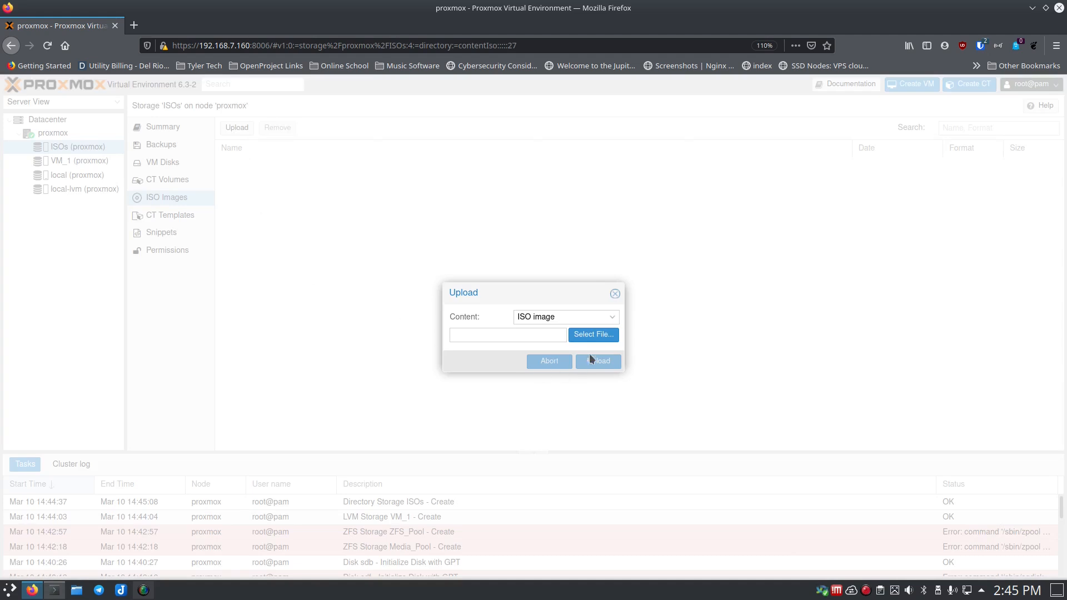
click(593, 335)
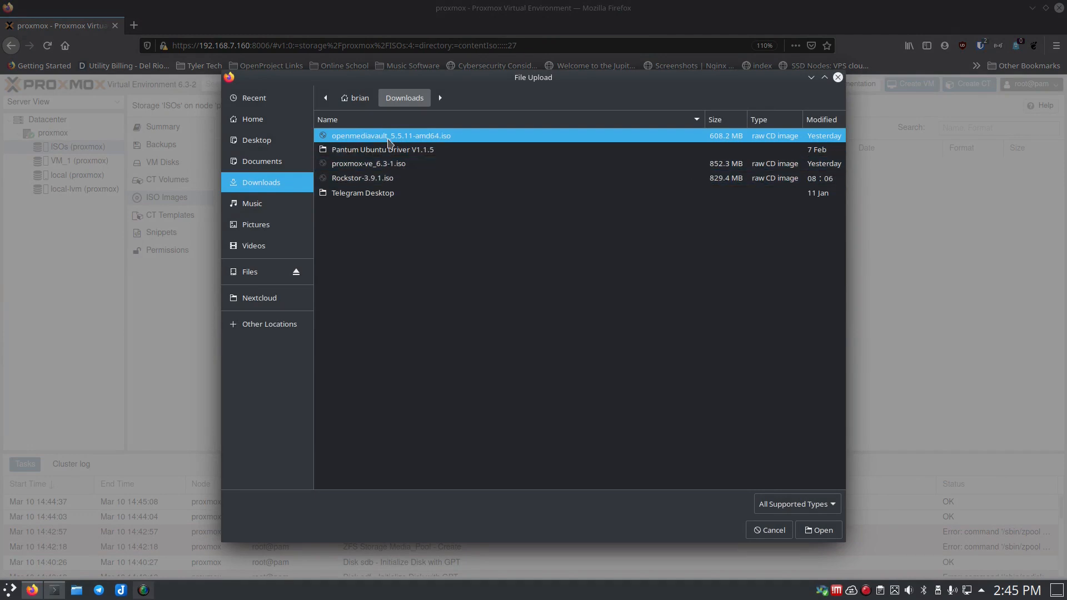
double_click(389, 137)
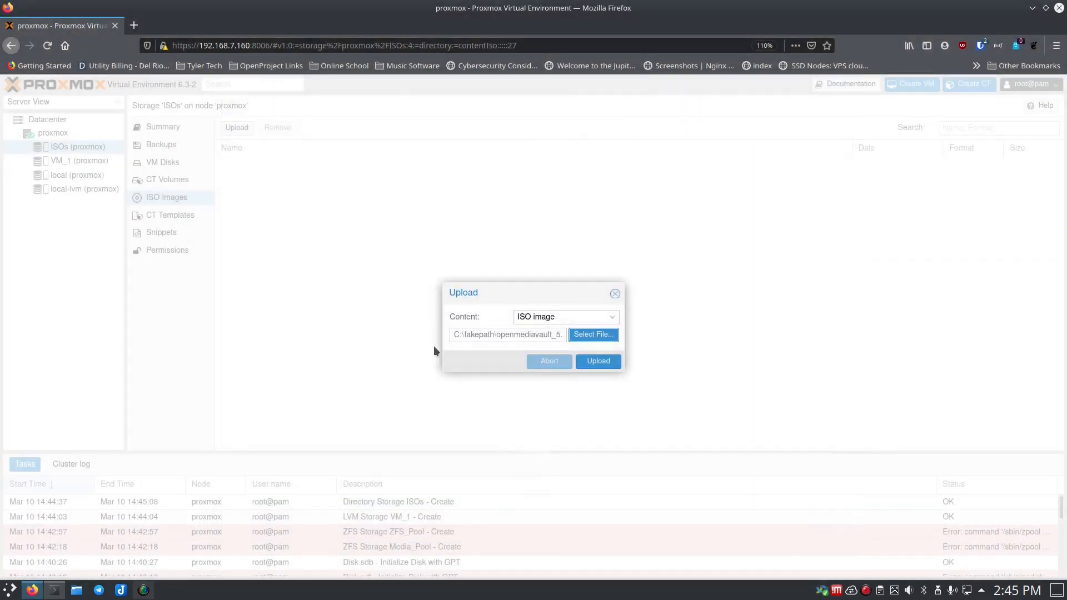
click(595, 362)
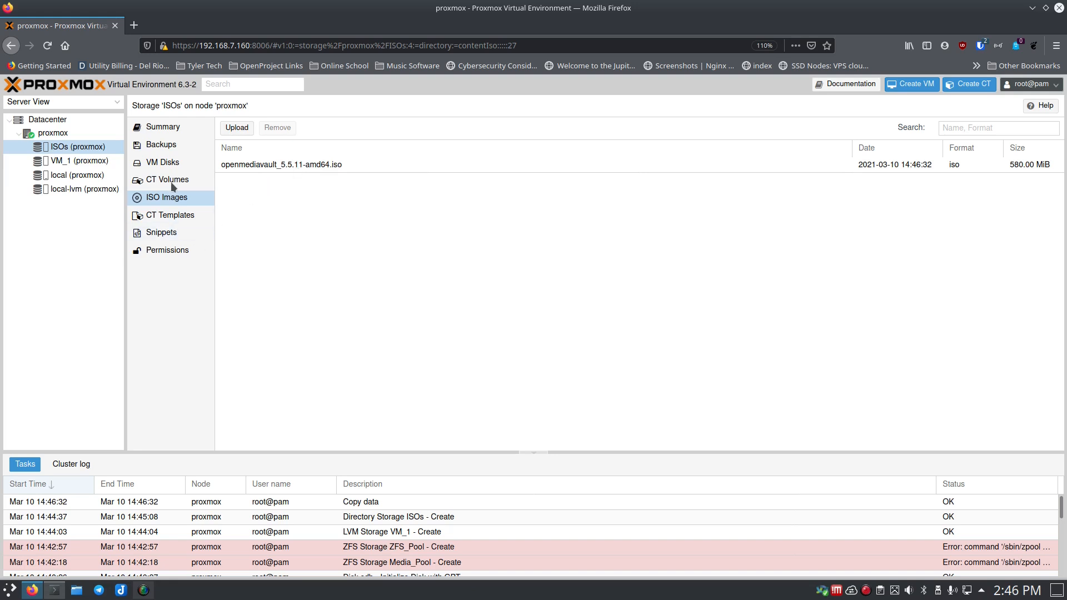
click(65, 162)
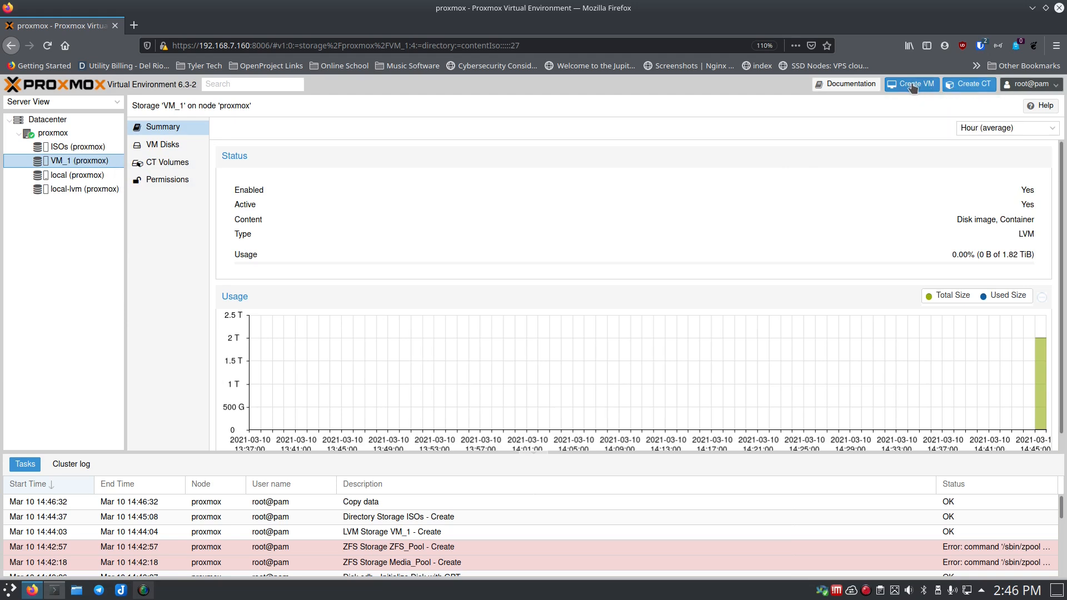
- Start a new VM, keeping ID 100 and naming it OpenMediaVault
click(911, 84)
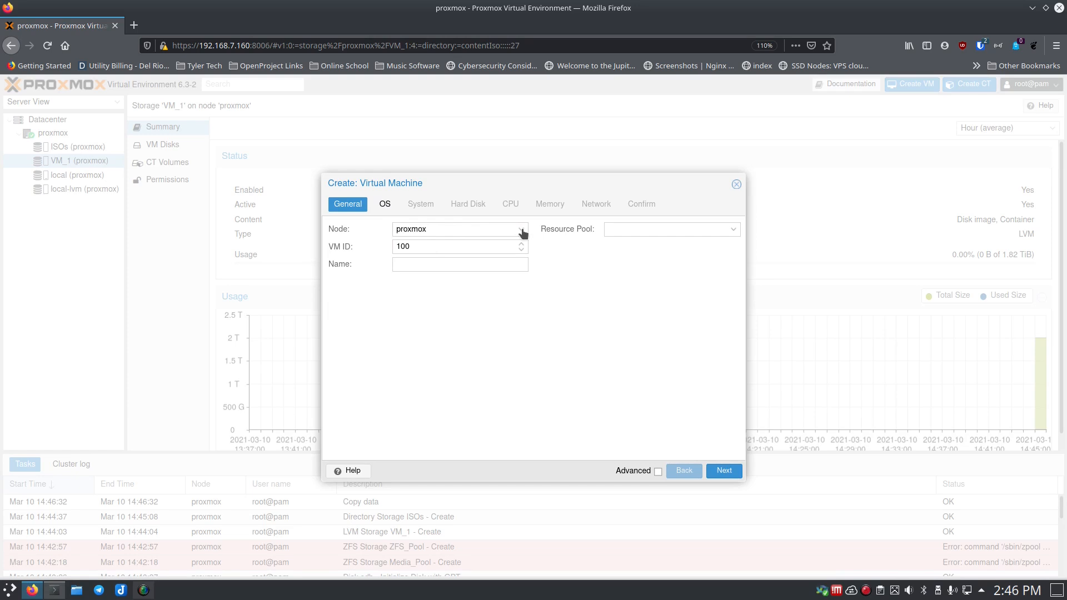
click(409, 246)
click(411, 263)
text(Open)
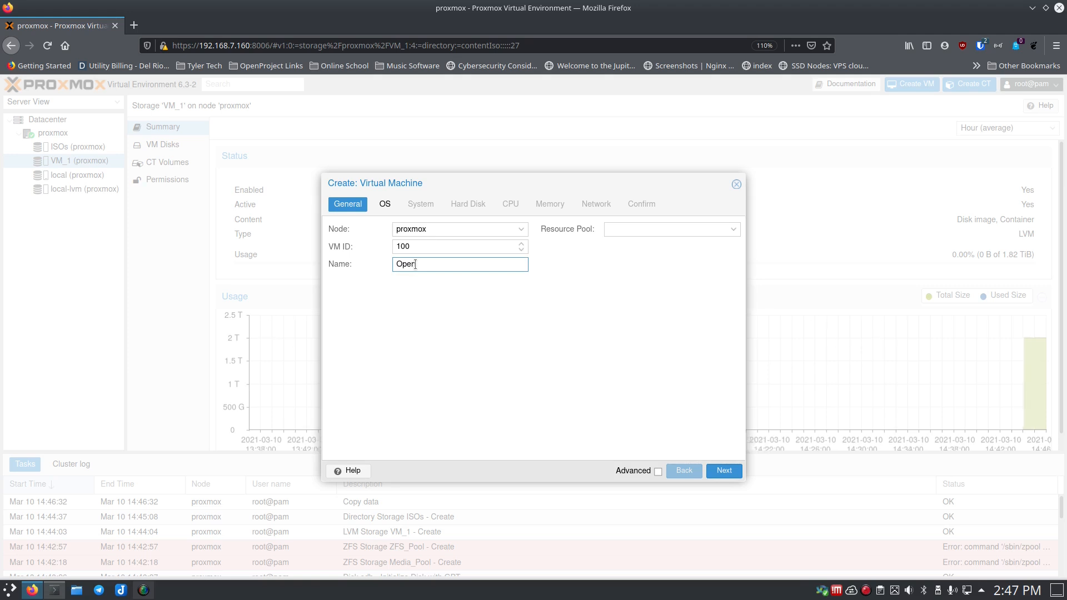
text(MediaVault)
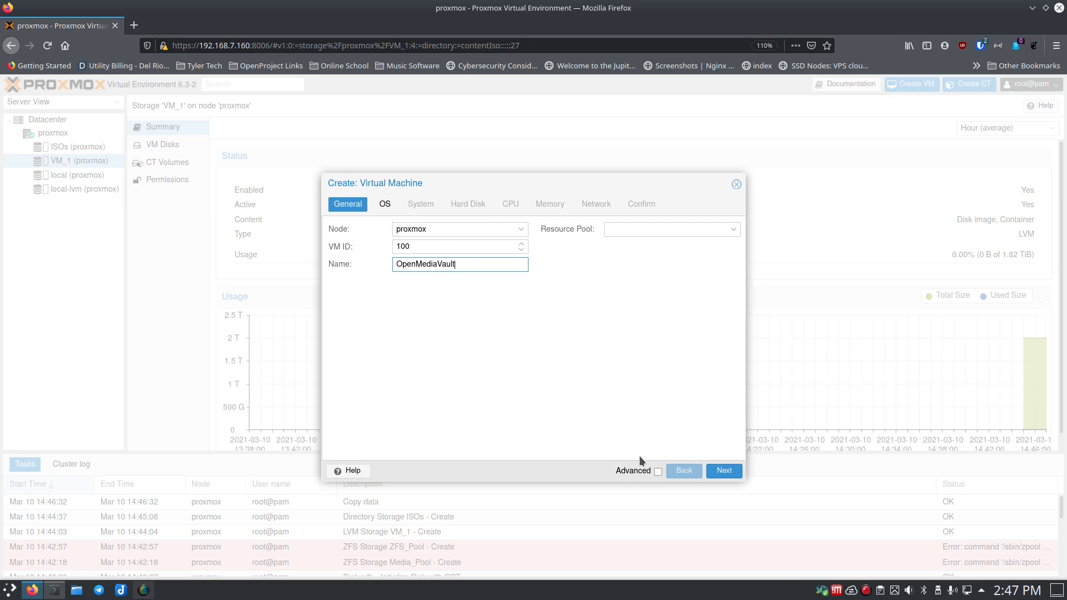
click(722, 470)
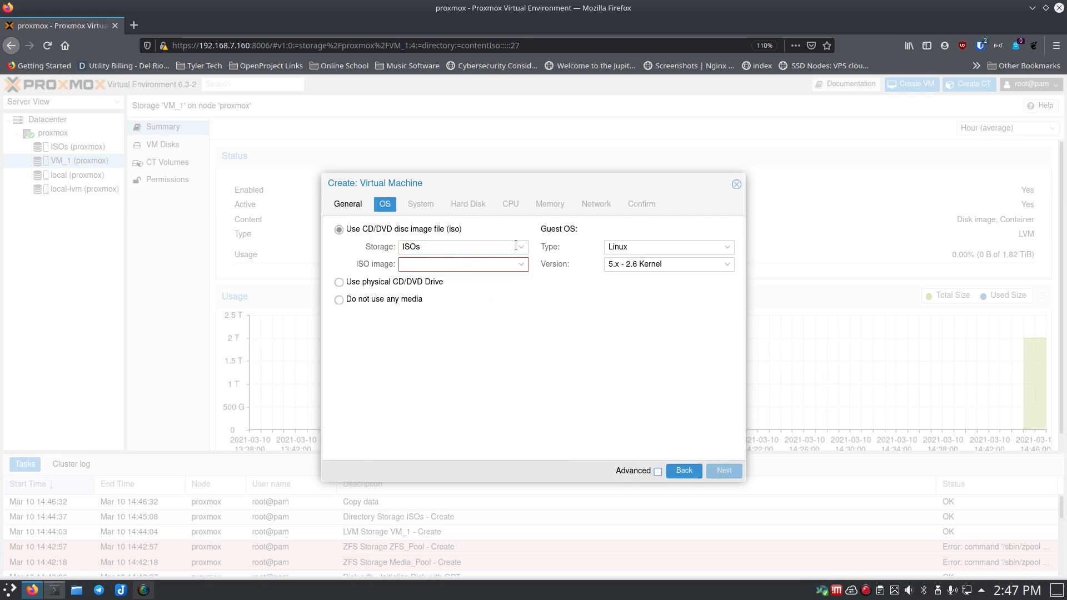
- Boot from the openmediavault_5.5.11-amd64 ISO on ISOs storage with a Linux 5.x guest type
click(521, 265)
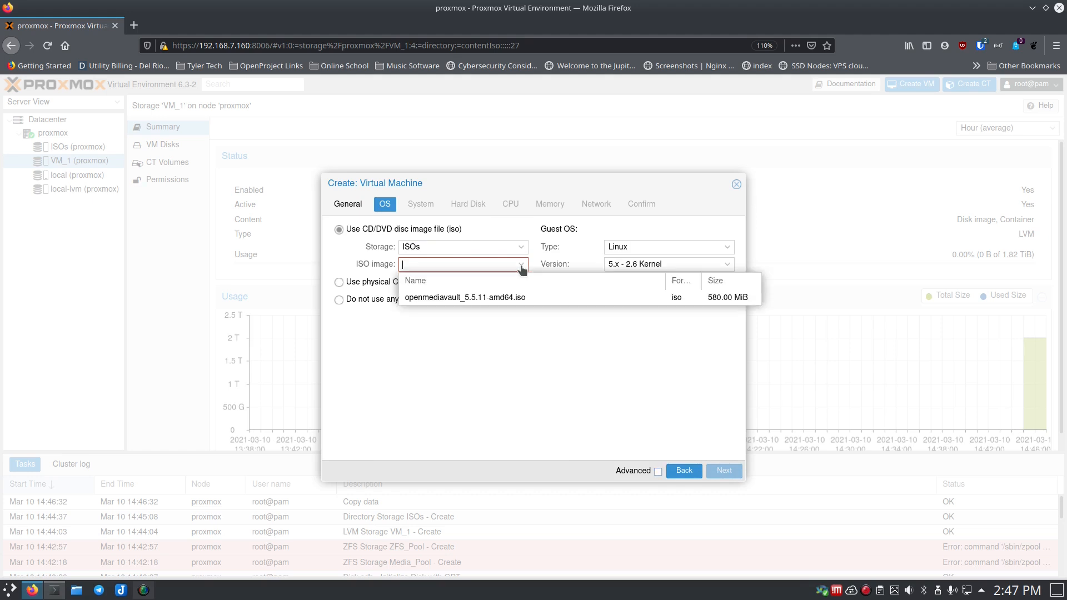
click(488, 298)
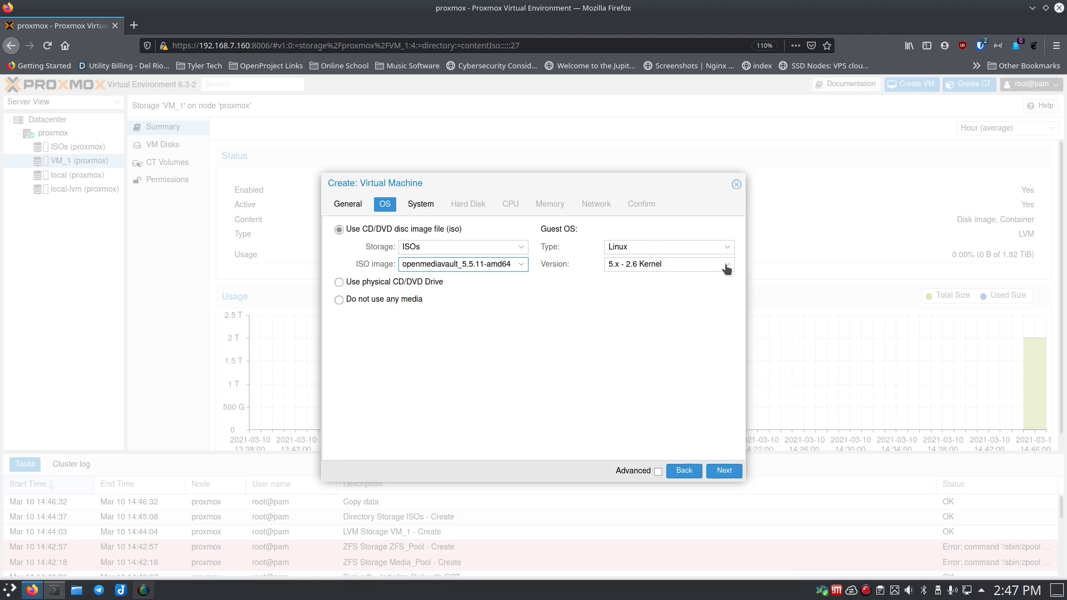
click(726, 248)
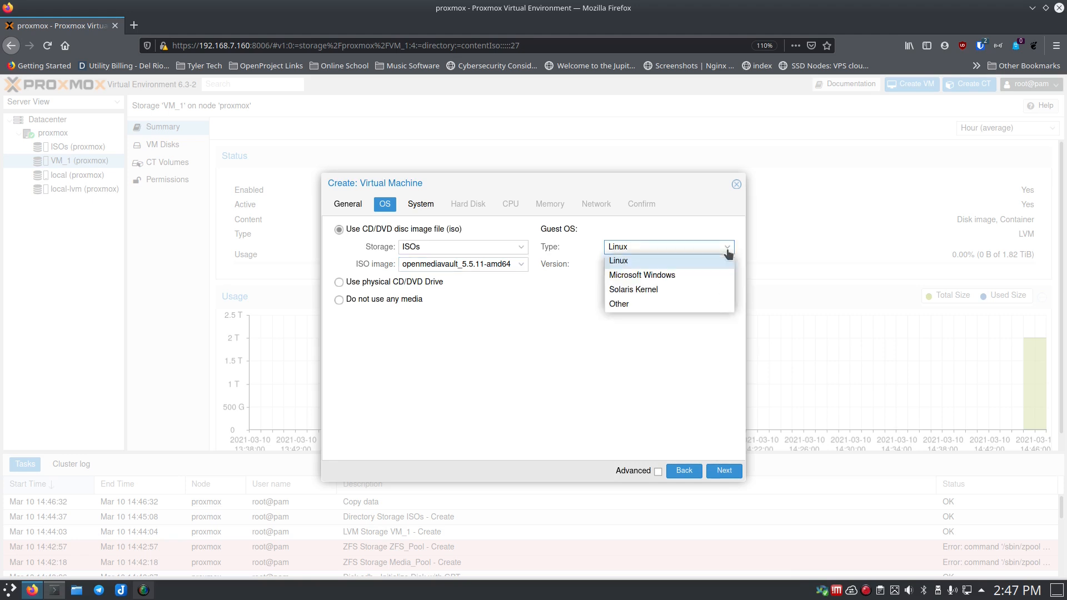
click(632, 333)
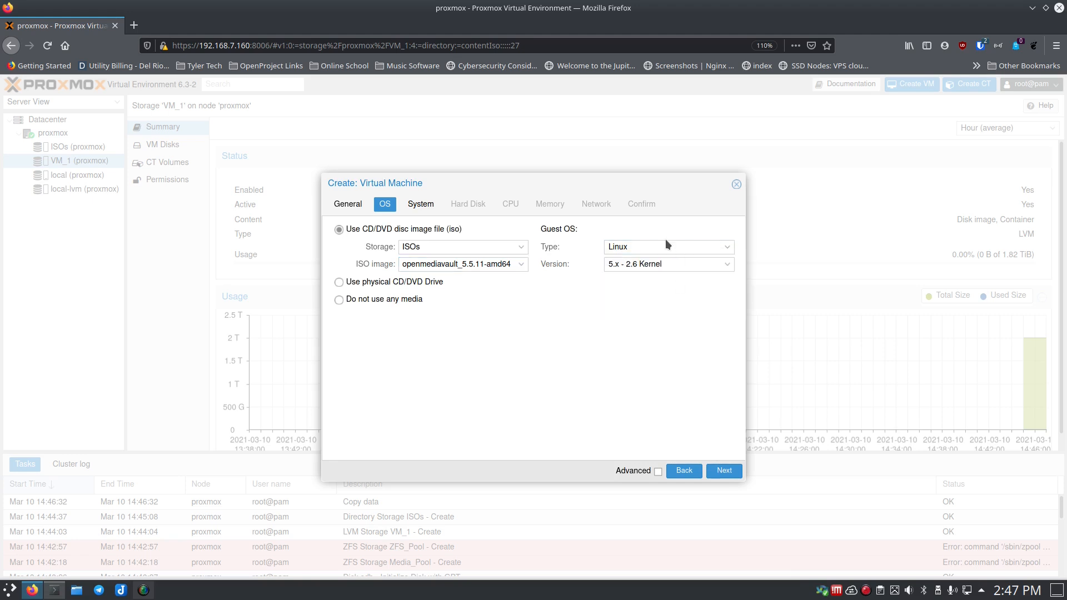
click(417, 207)
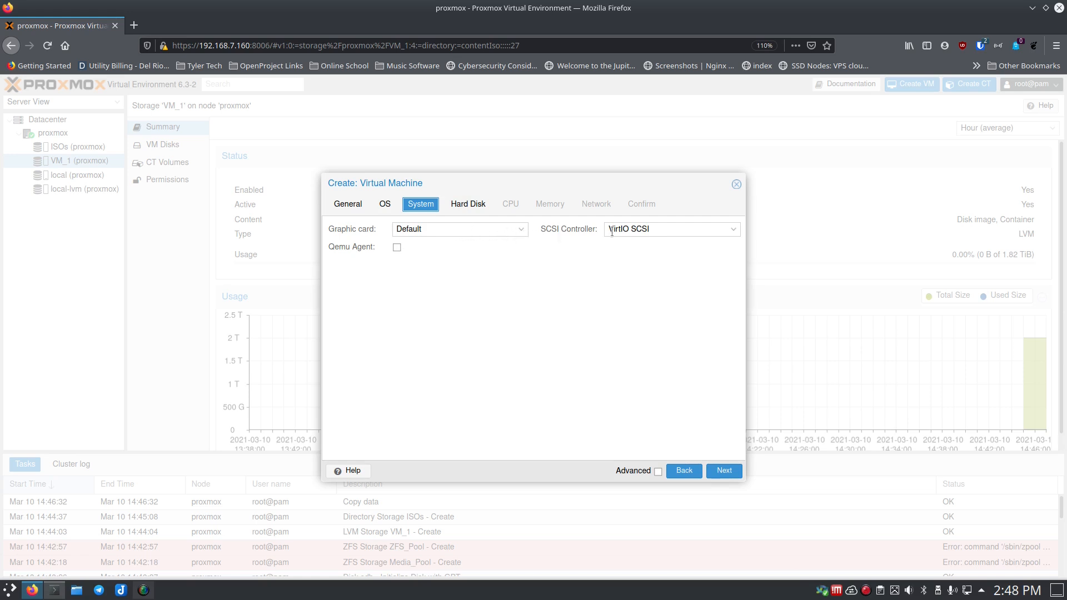
- Place the 32 GiB SCSI disk on VM_1 storage, leaving cache at Default (No cache)
click(474, 209)
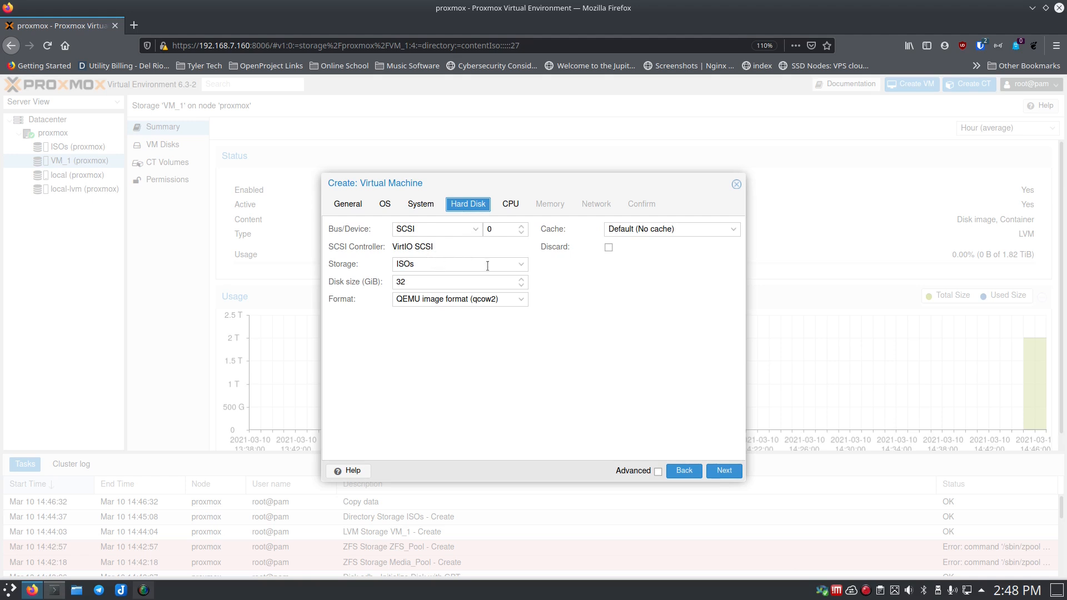
click(522, 264)
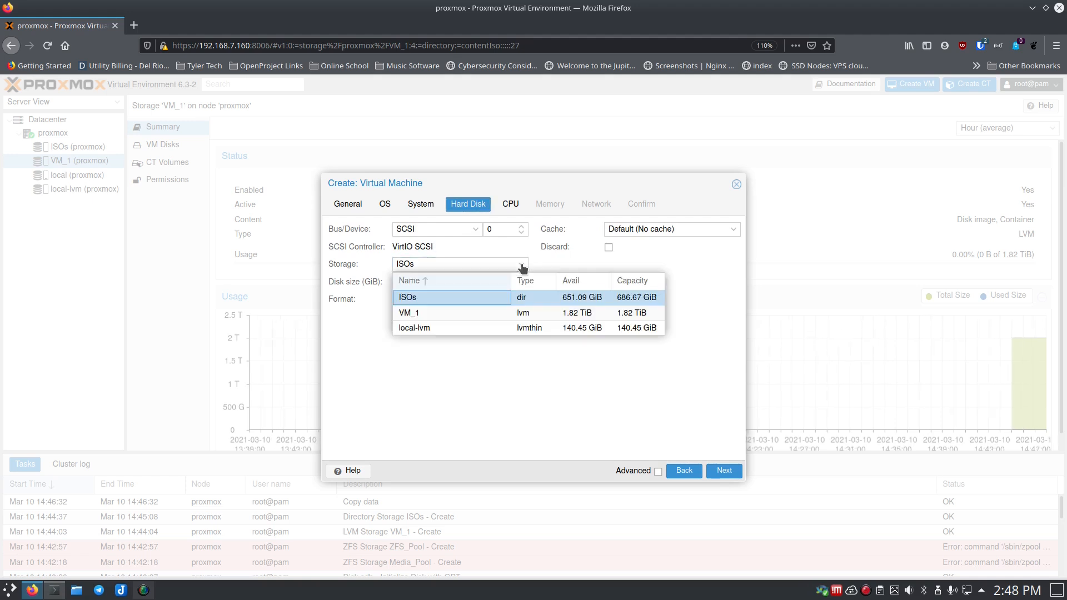
click(451, 314)
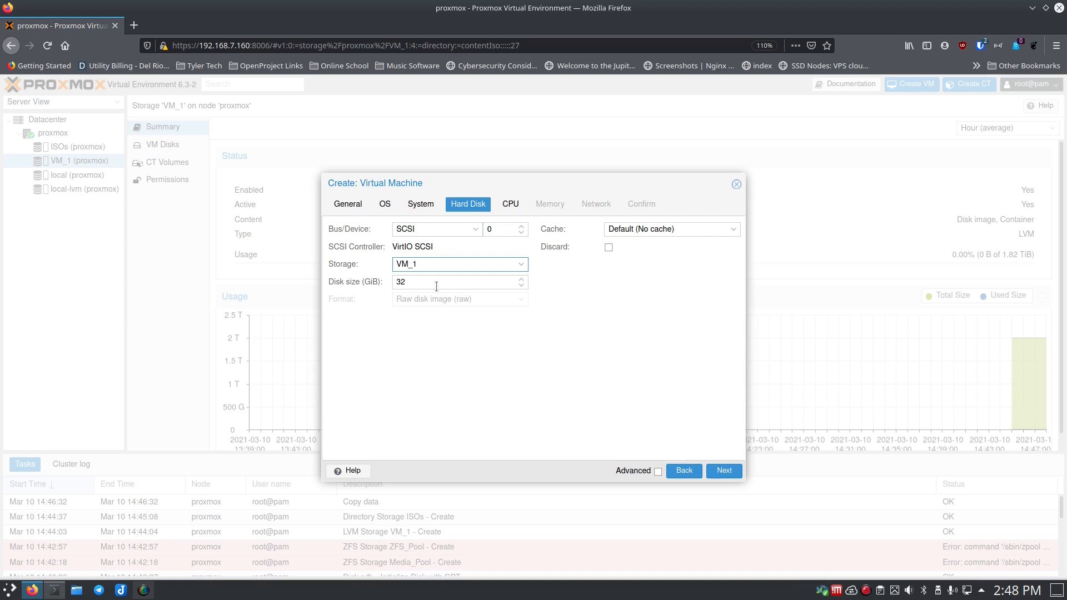
click(522, 265)
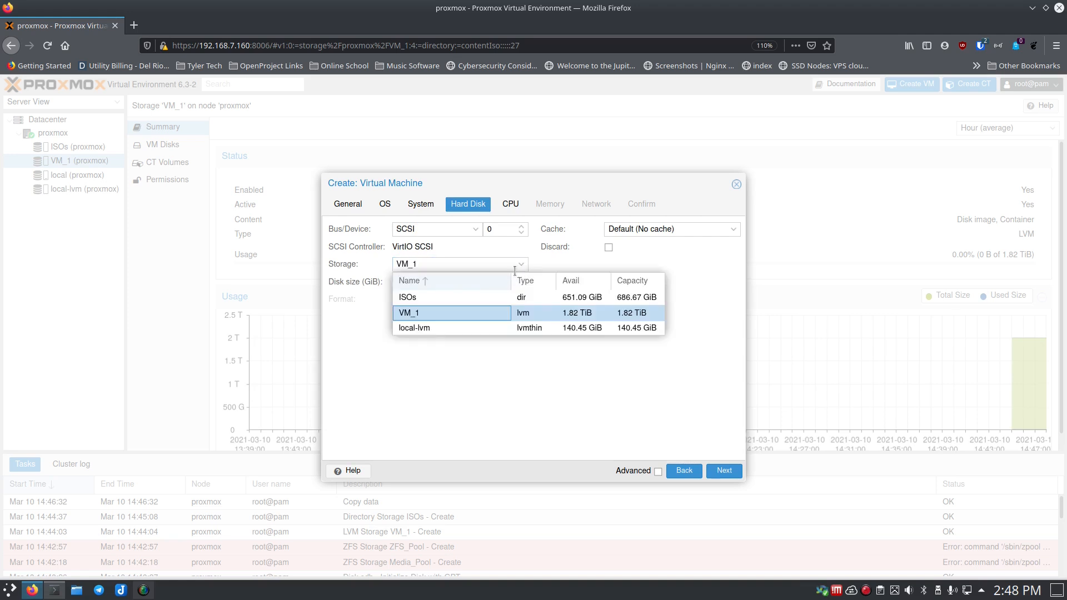
click(460, 293)
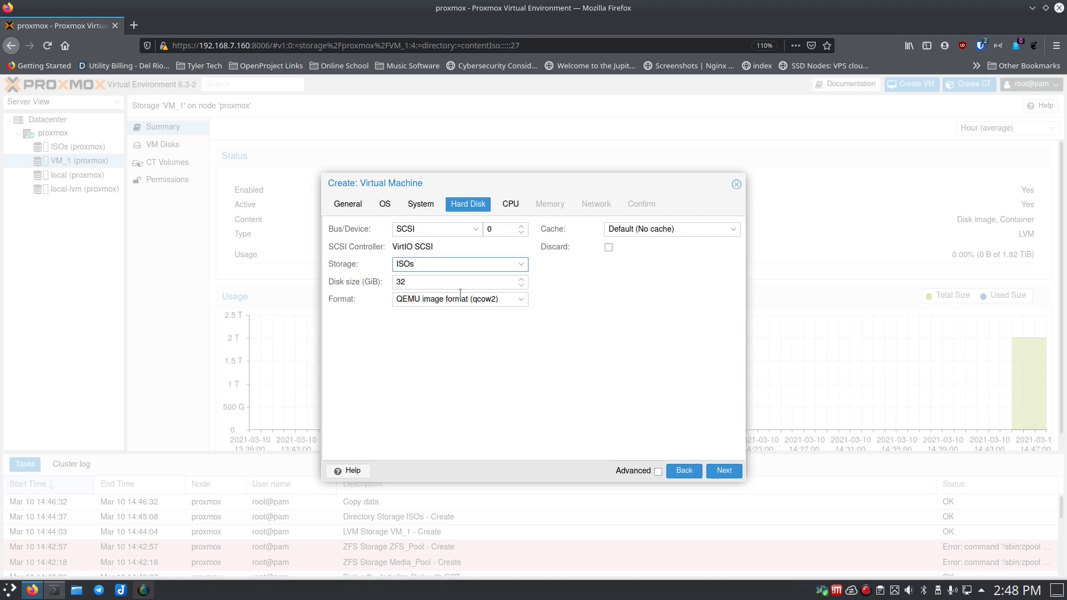
click(520, 301)
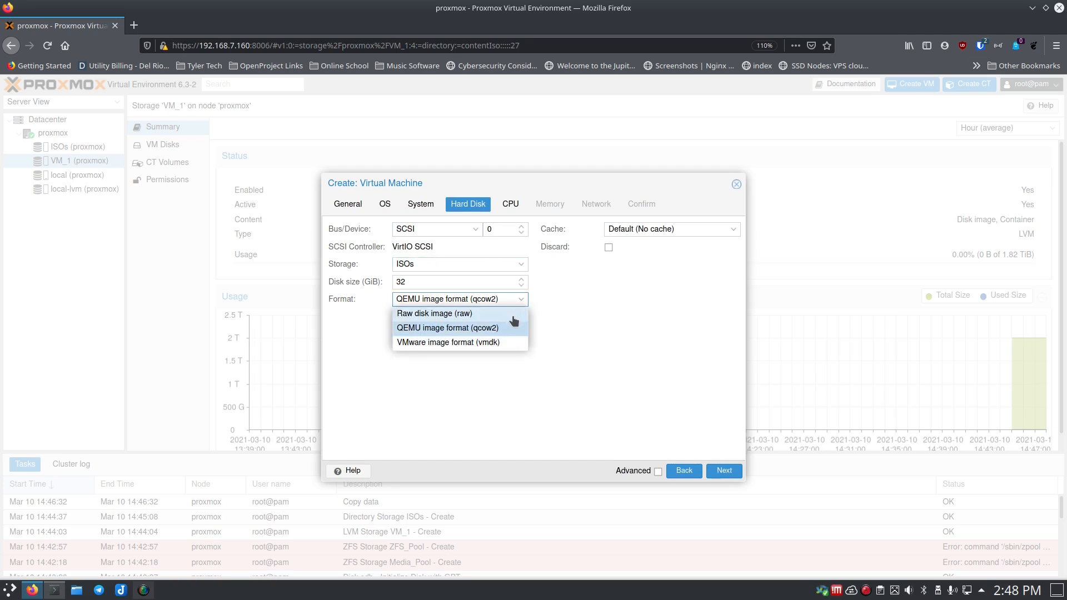
click(514, 330)
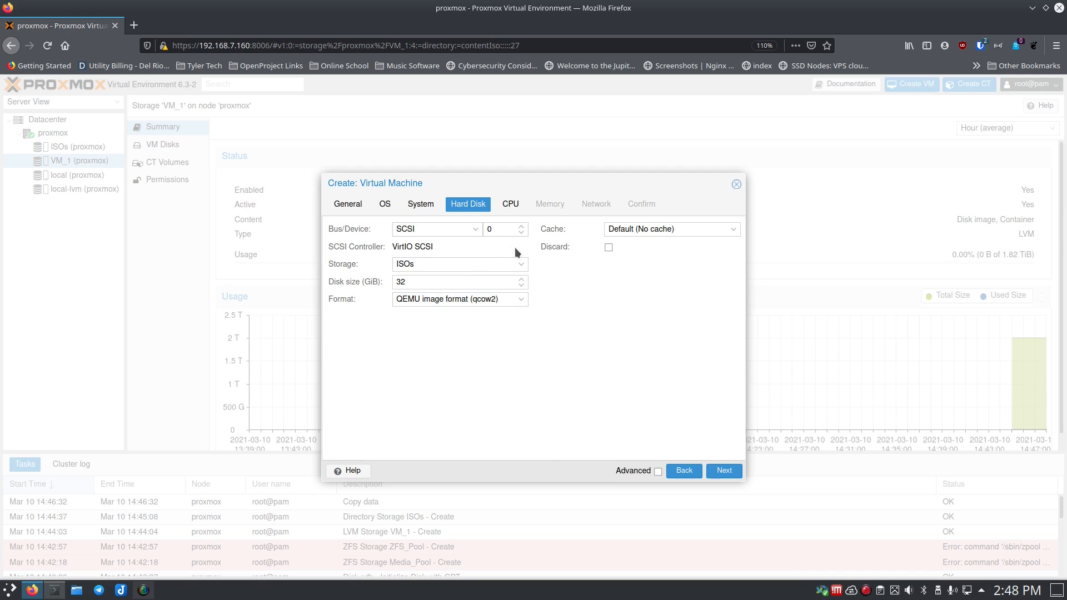
click(514, 265)
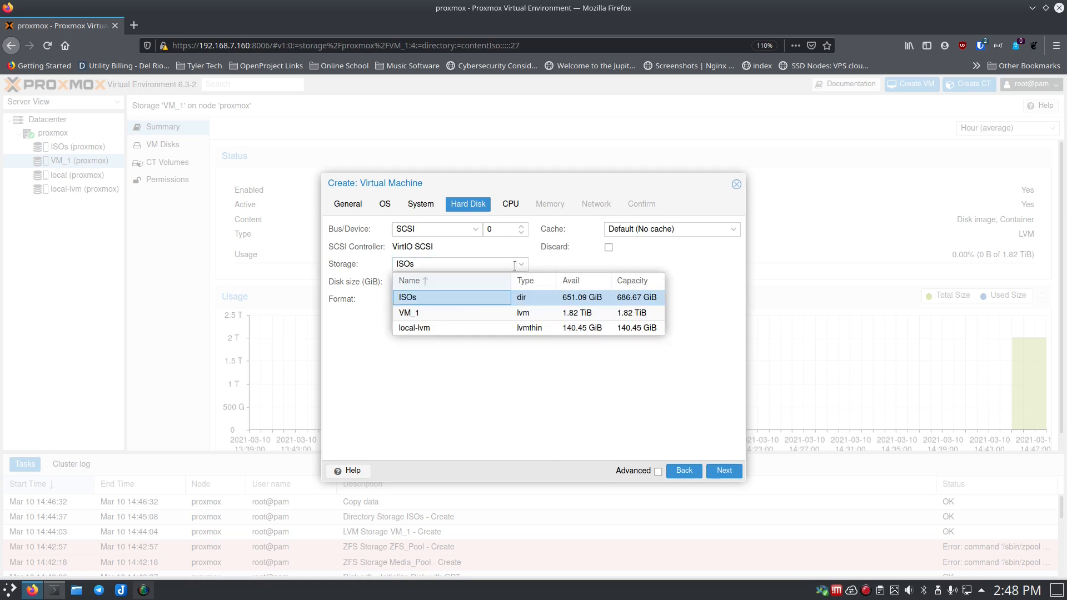
click(471, 309)
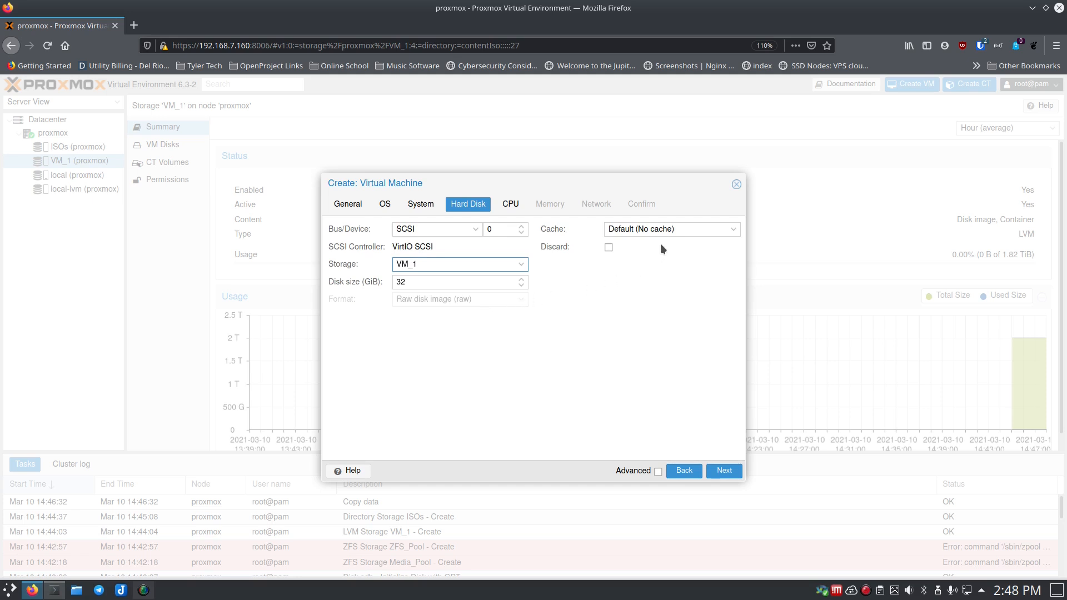
click(731, 233)
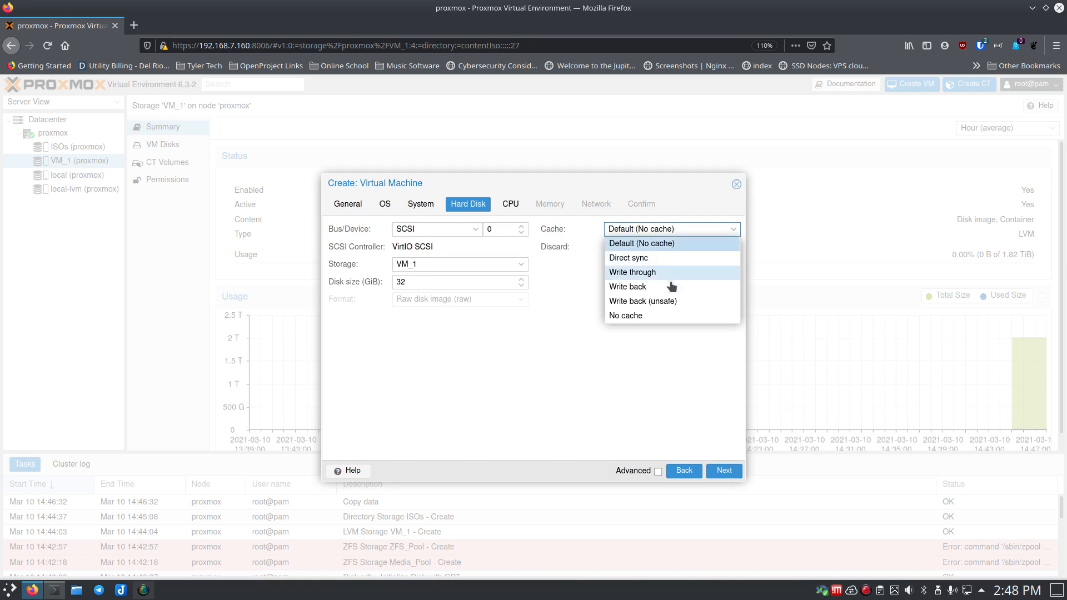
click(637, 339)
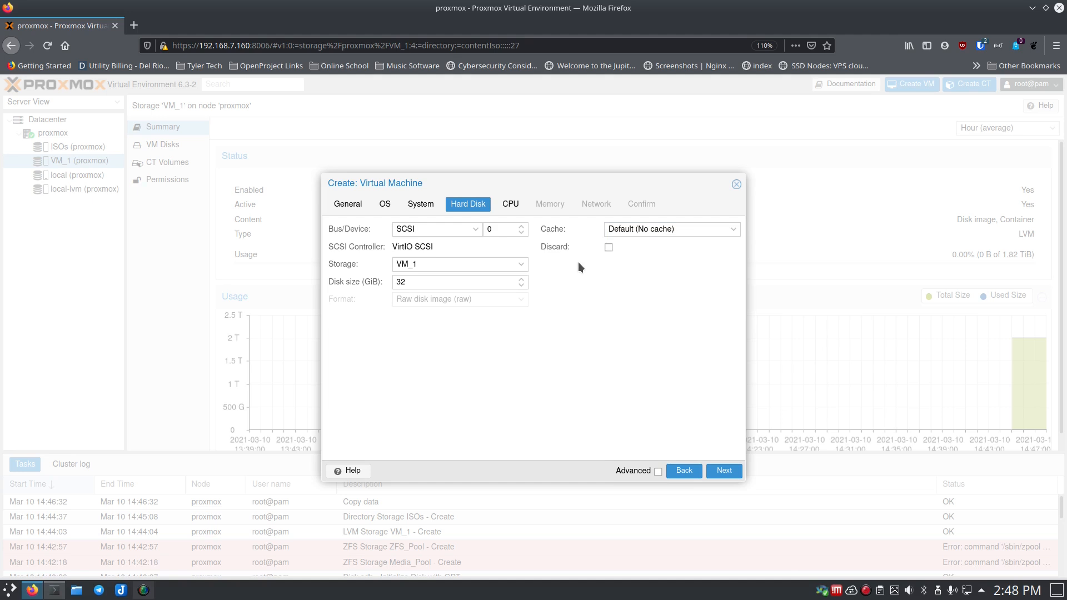
click(510, 204)
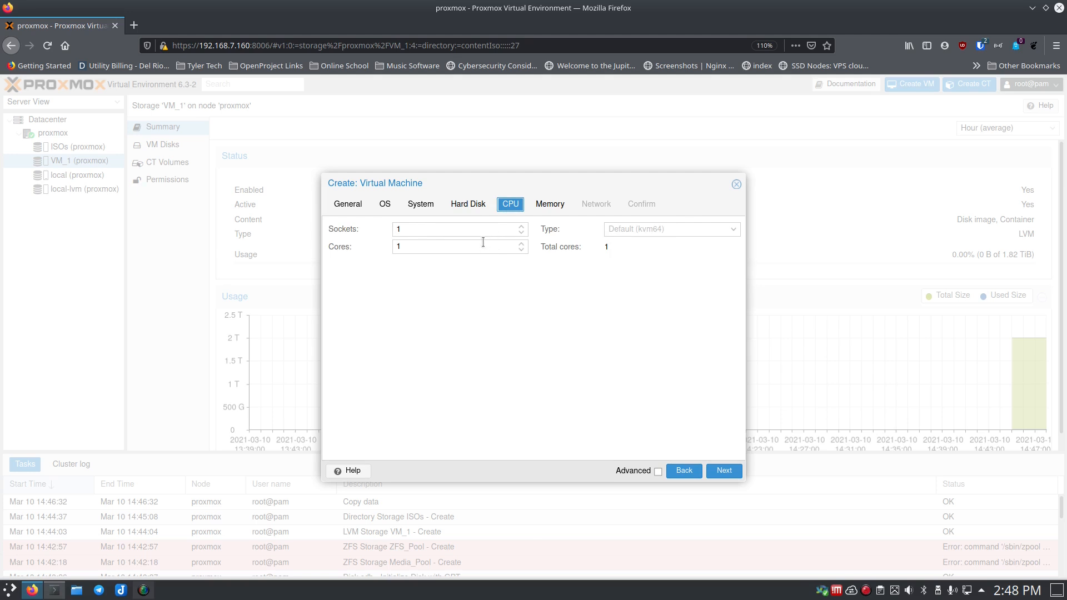
- Give the VM 2 cores and 4096 MiB of memory instead of 2048
click(521, 244)
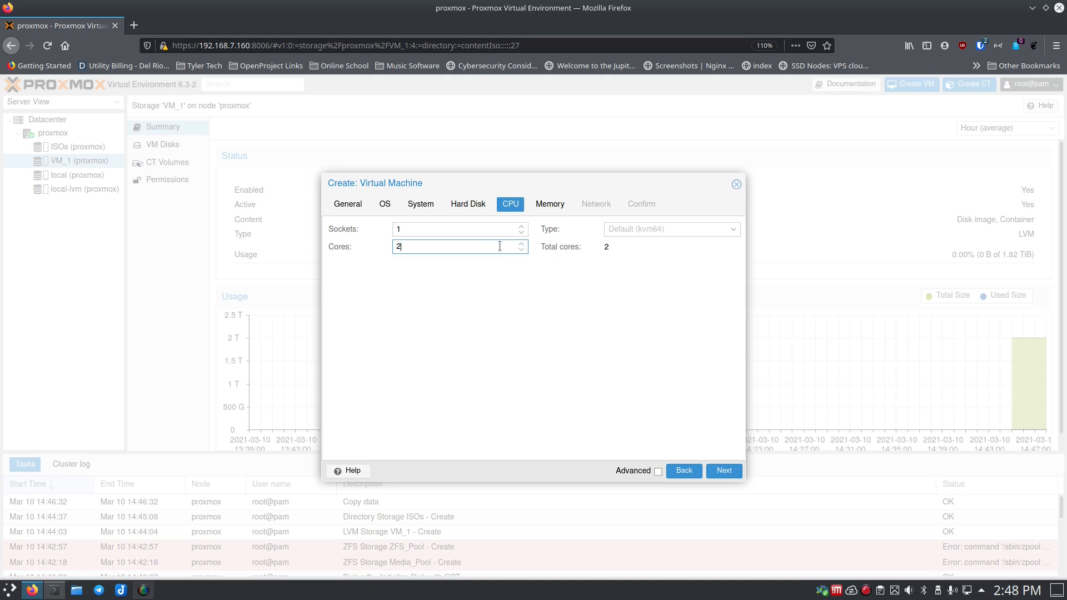
click(550, 204)
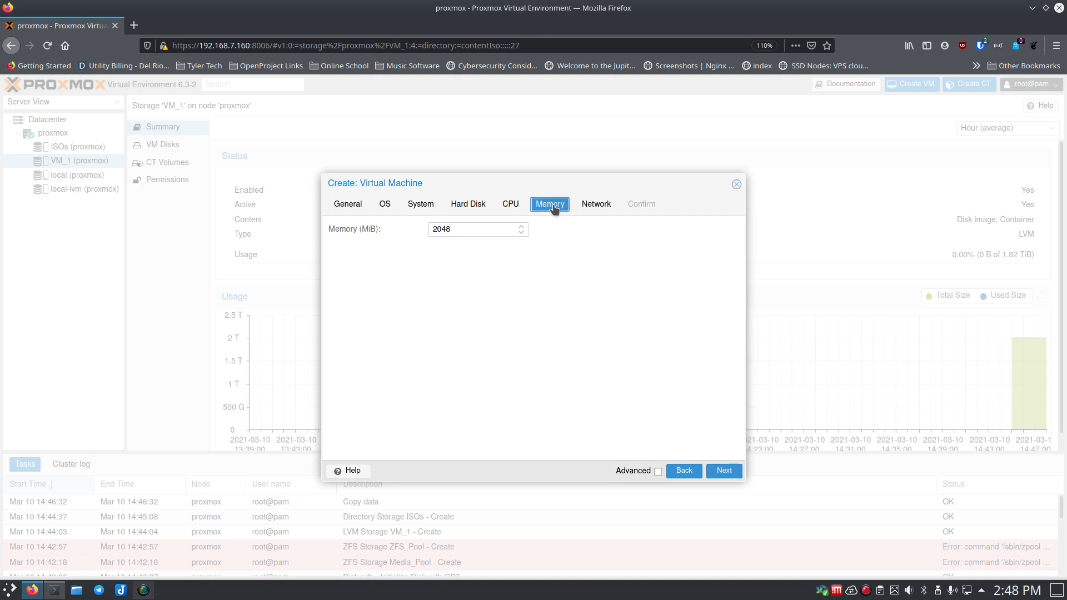
drag(476, 229, 395, 229)
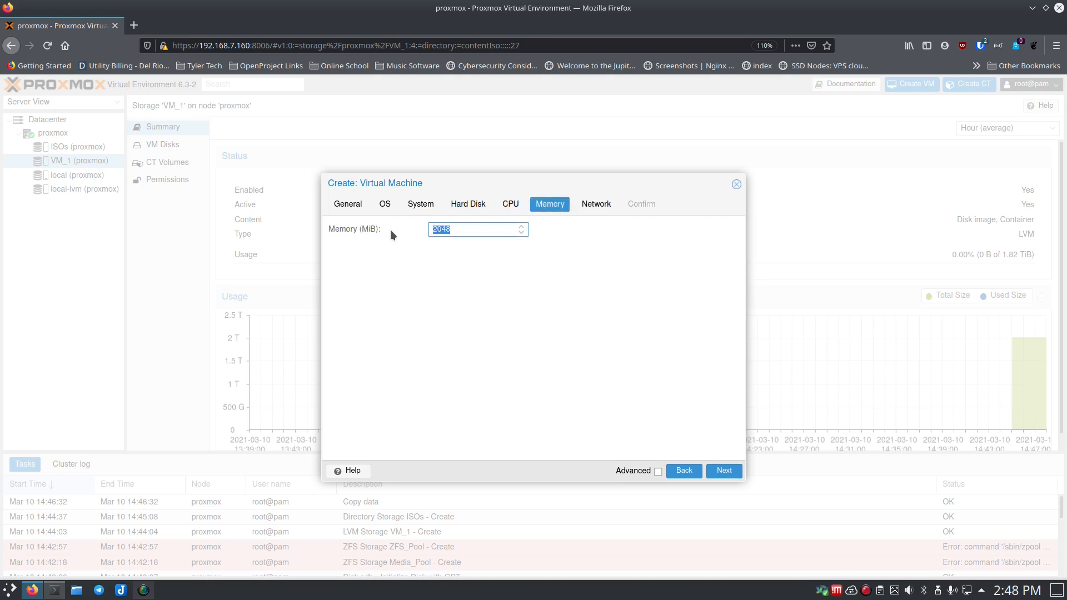
text(4096)
click(604, 205)
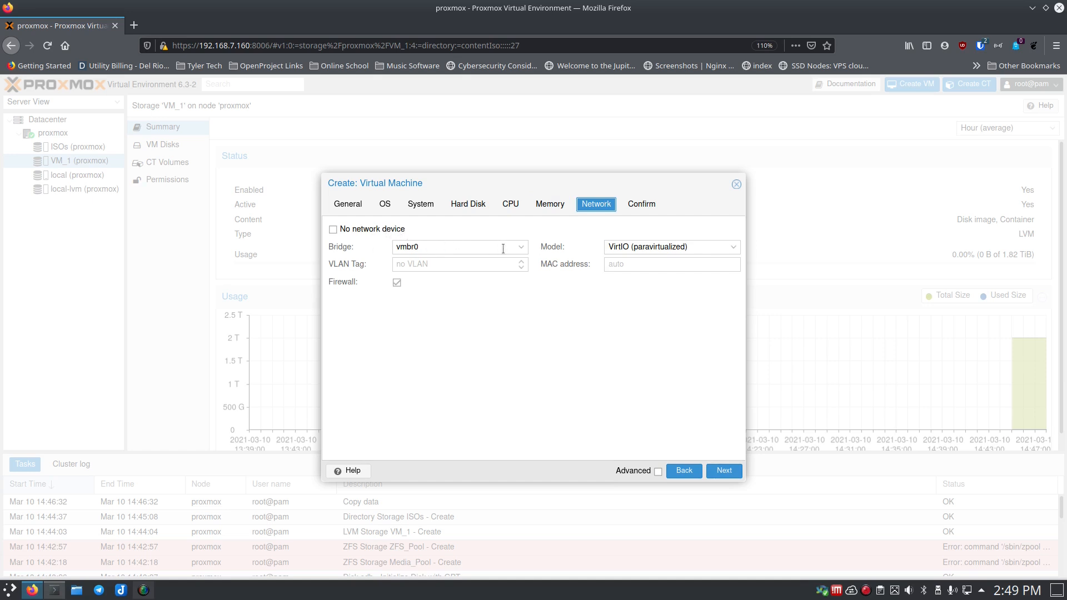
- Keep bridge vmbr0 and the VirtIO (paravirtualized) network model, then review the Confirm summary
click(522, 247)
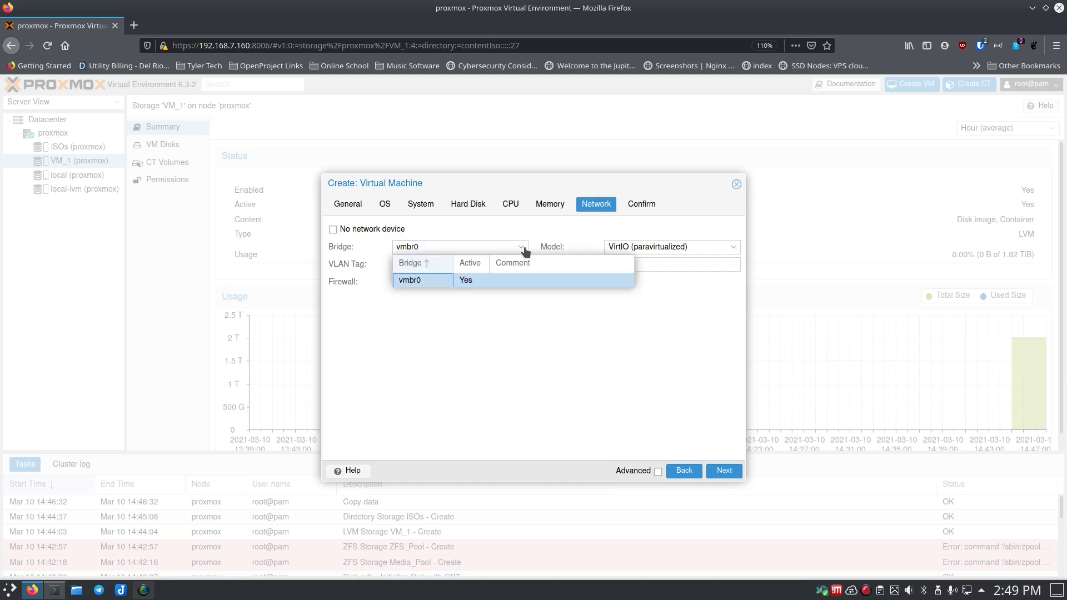
click(523, 249)
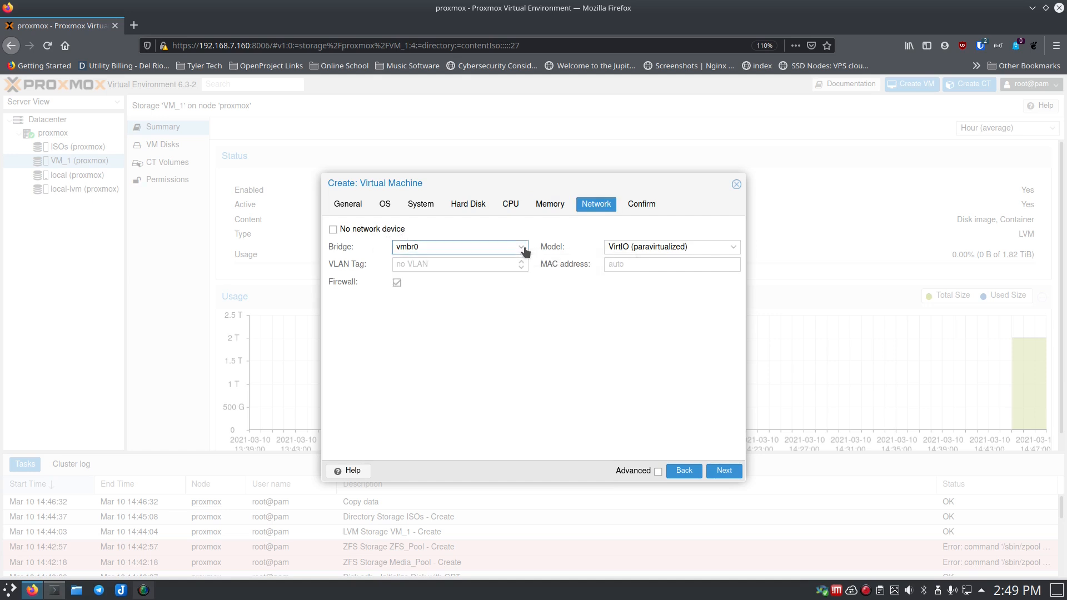
click(733, 247)
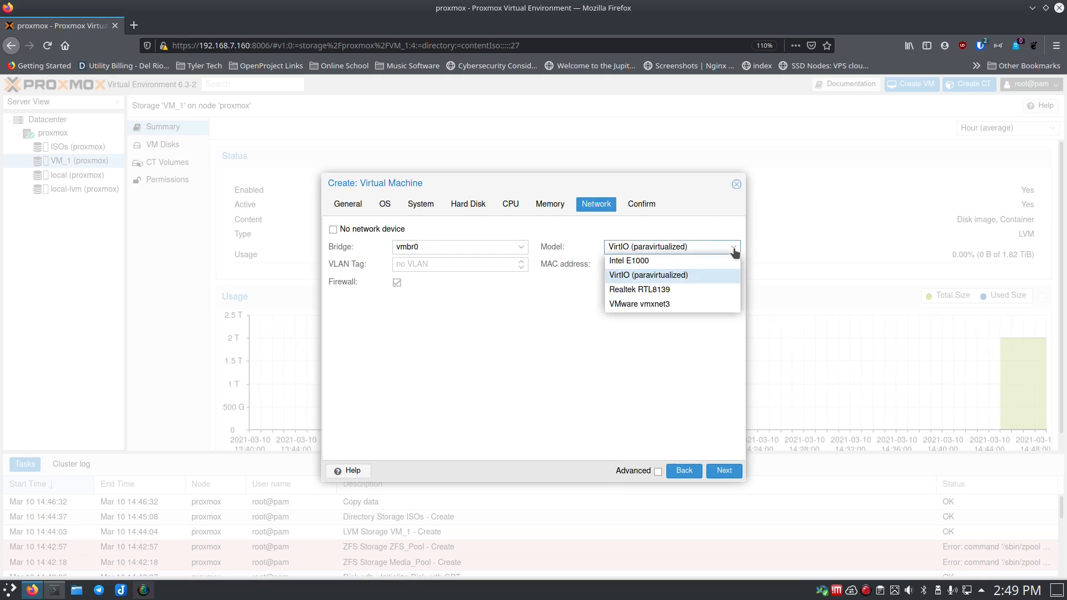
click(733, 249)
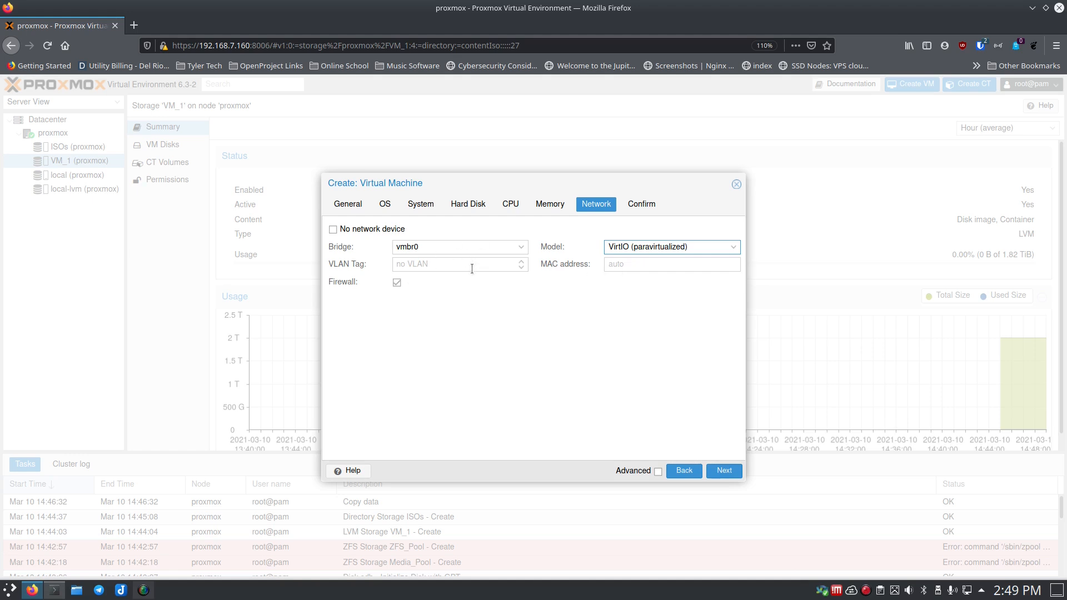
click(642, 205)
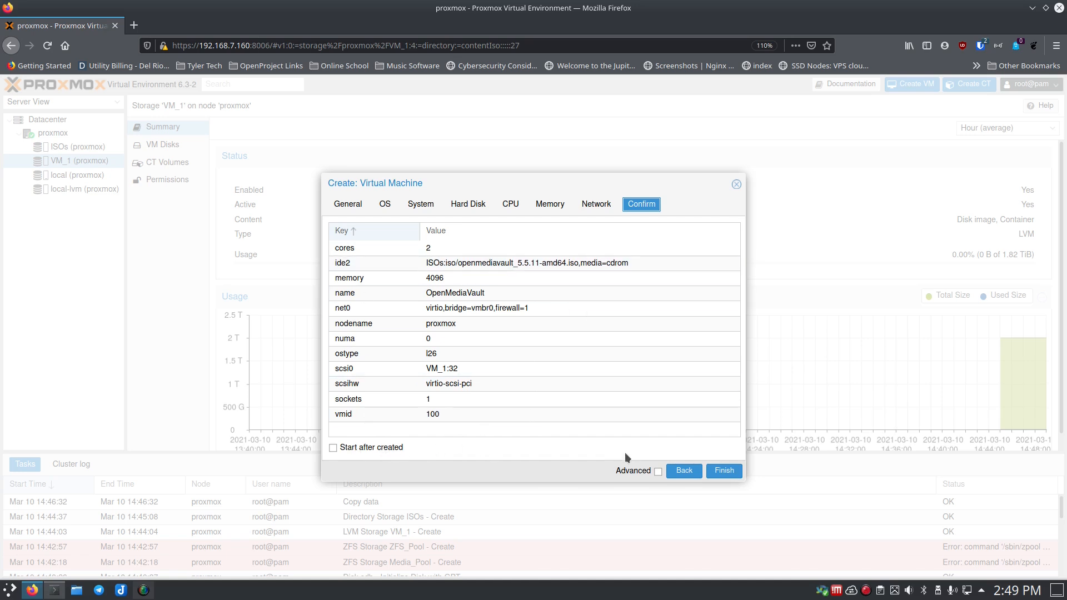
- Finish the wizard to create VM 100 OpenMediaVault and open its page
click(722, 472)
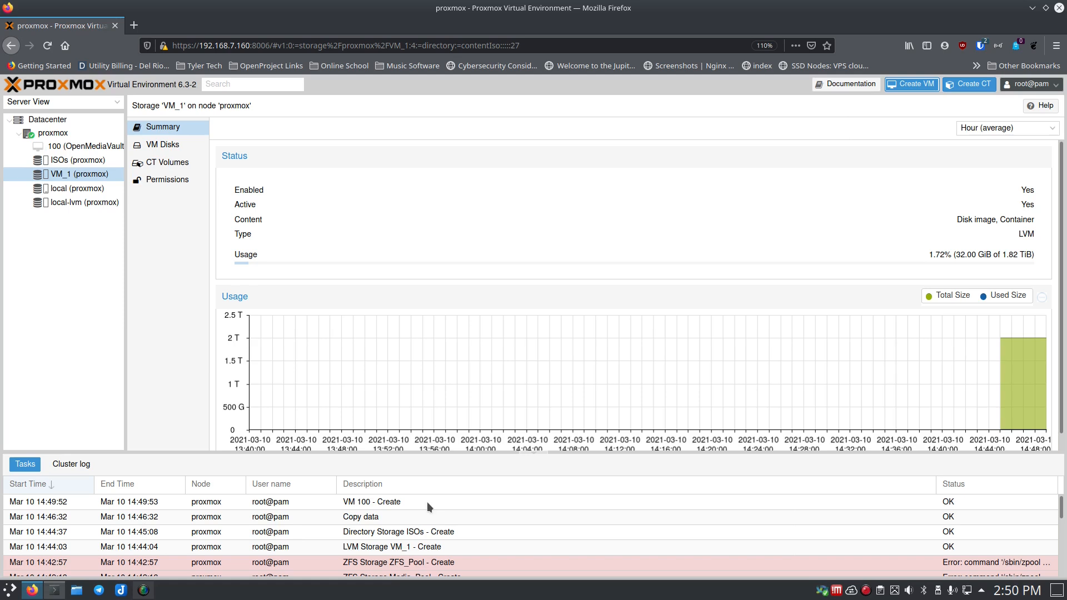
click(59, 148)
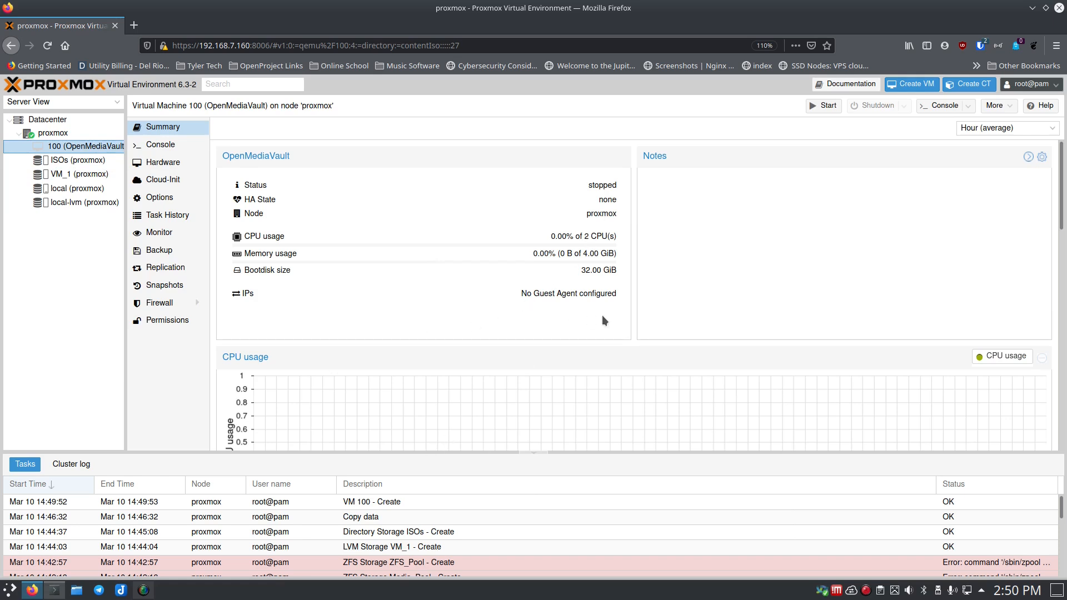
- Start VM 100 and view its console
click(827, 106)
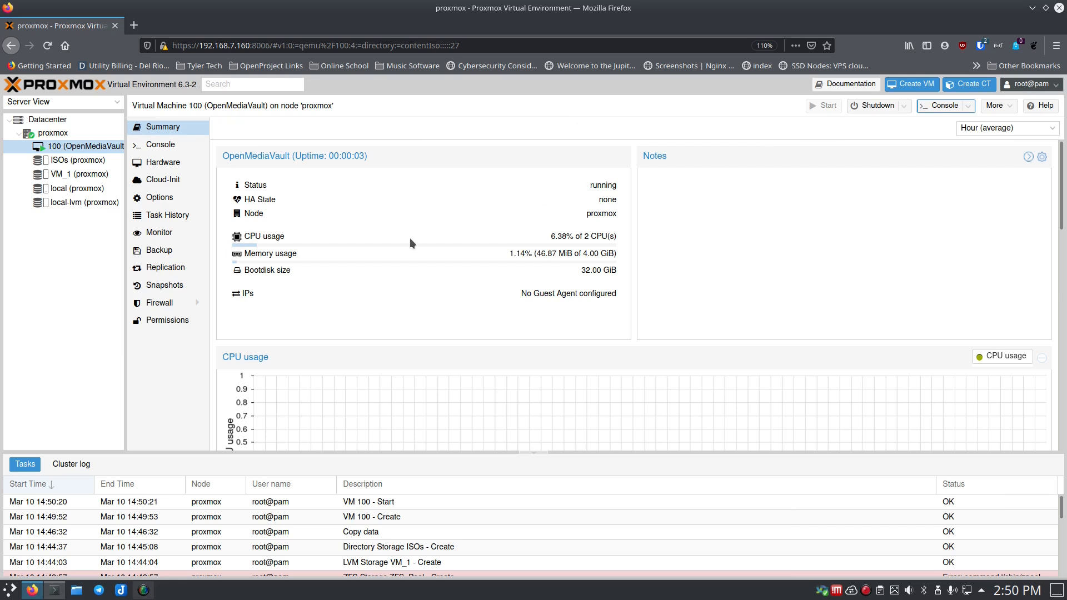
click(160, 145)
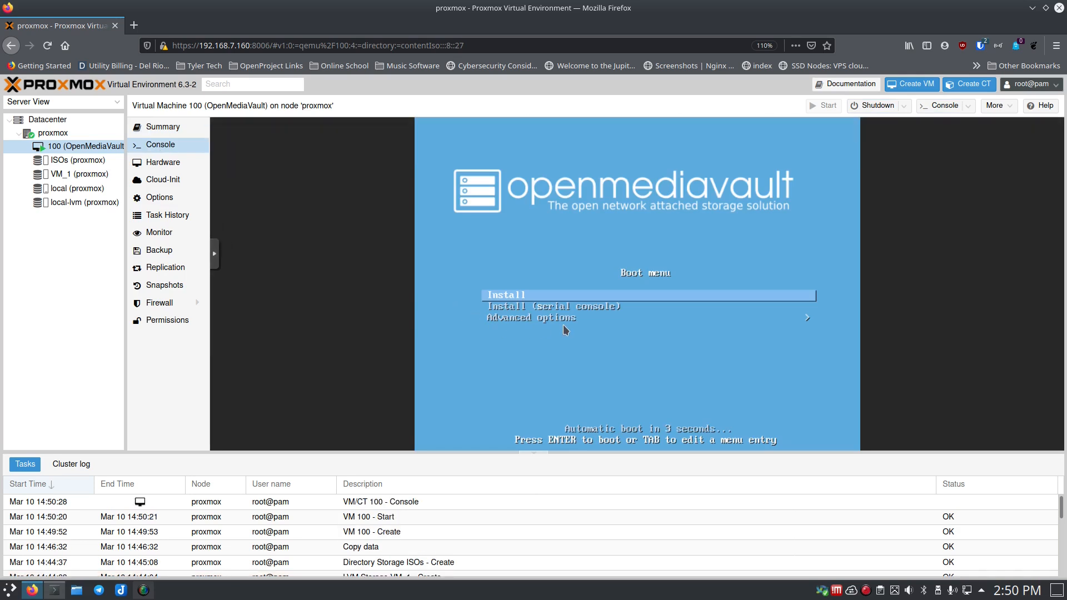
- Halt the boot menu countdown on Install and enlarge the VM console panels
key(Down)
key(Up)
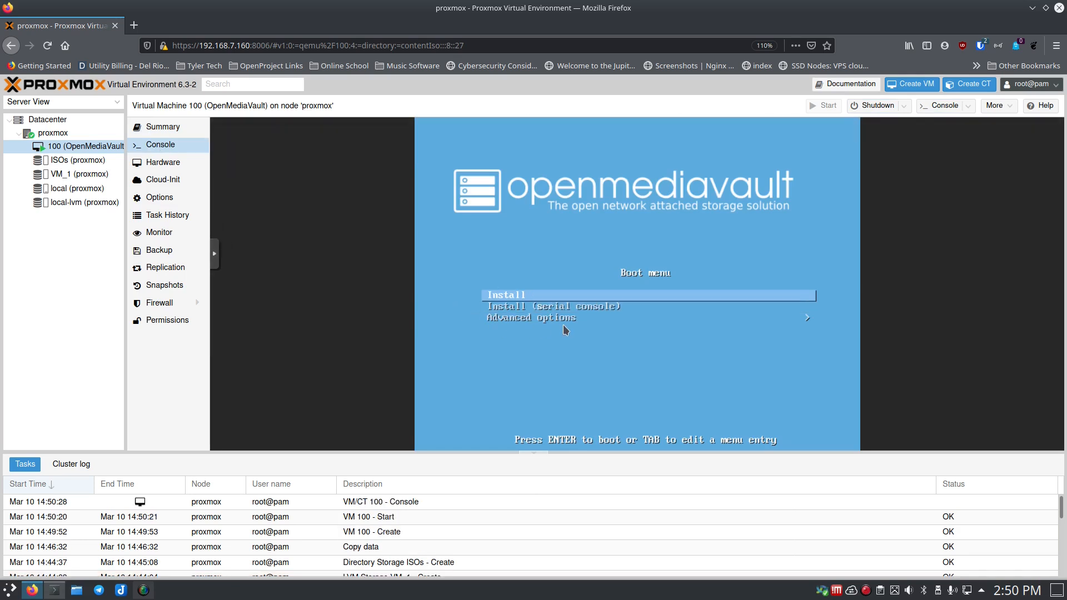
key(Down)
key(Up)
key(Down)
key(Down)
key(Up)
key(Up)
drag(280, 460, 269, 533)
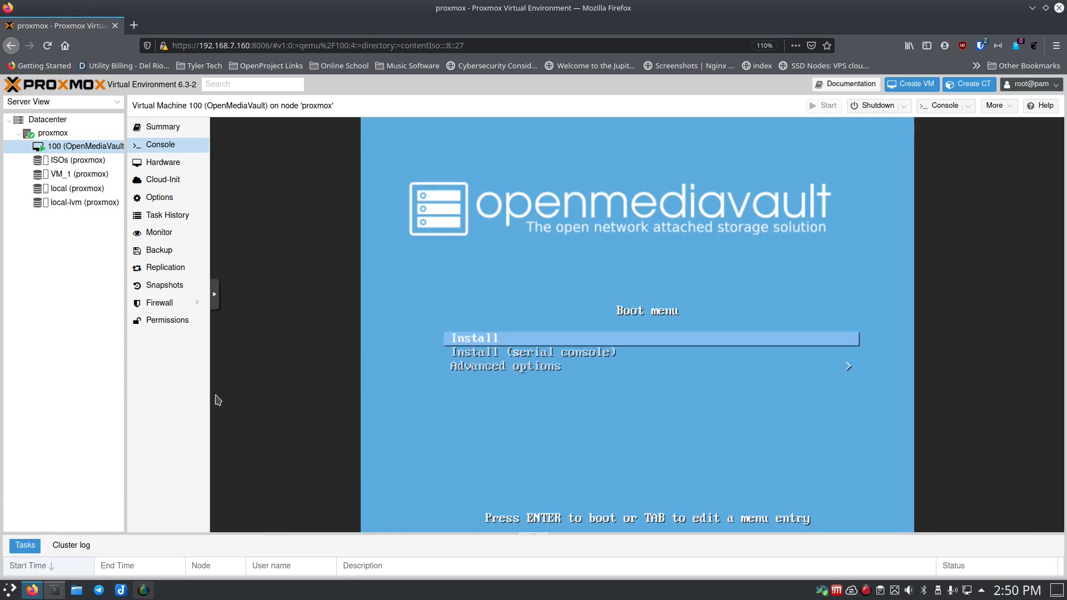
drag(125, 356, 75, 355)
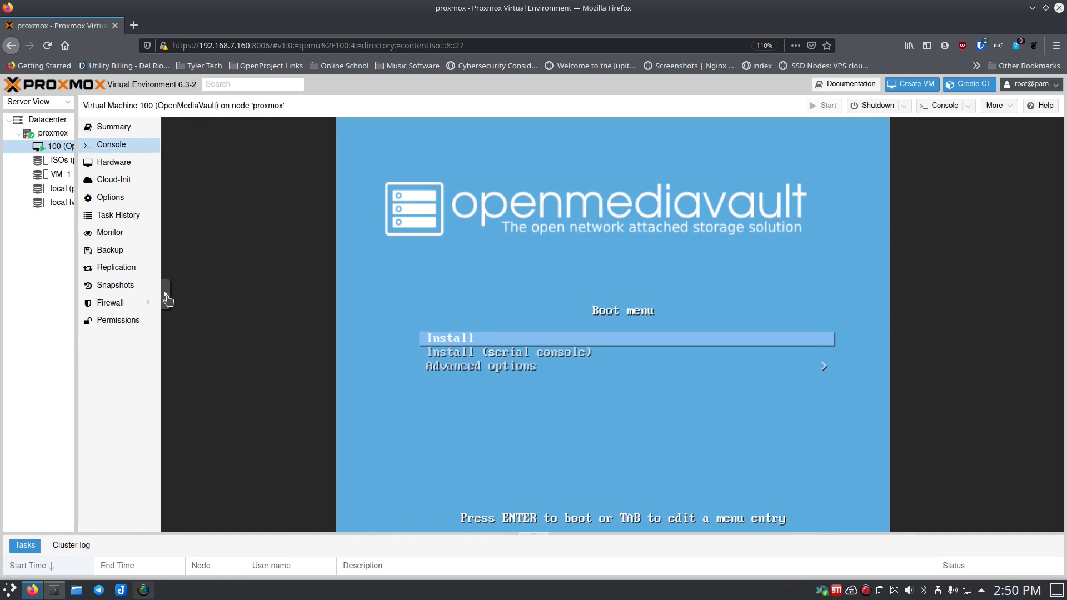
mouse_move(167, 295)
mouse_down()
mouse_move(145, 303)
mouse_move(165, 333)
mouse_move(172, 293)
mouse_up()
- Install OpenMediaVault with English, United States and American English keymap, then reboot
key(Return)
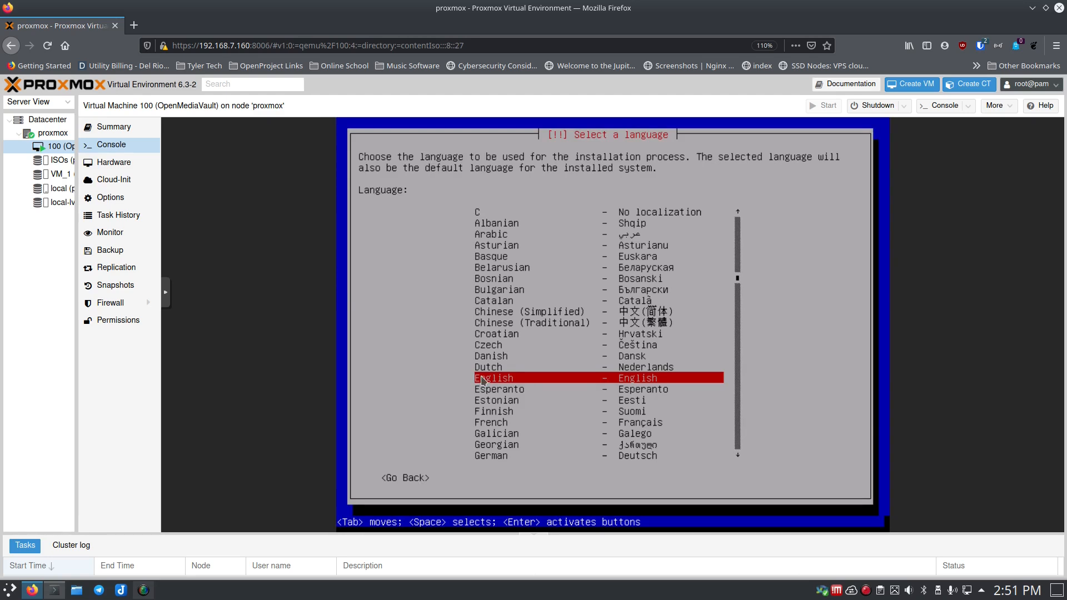
key(Return)
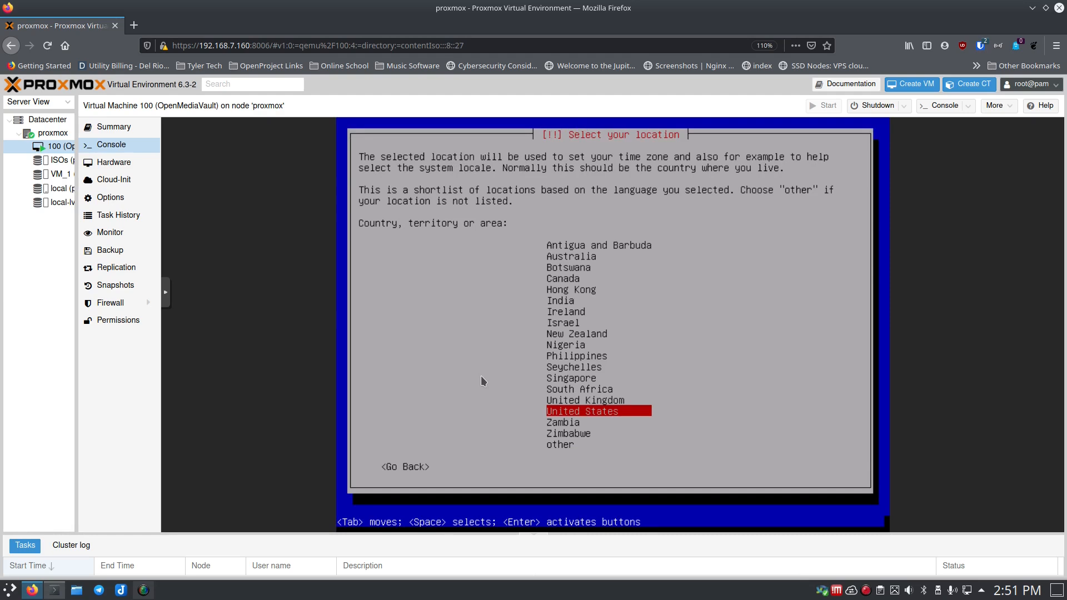
key(Return)
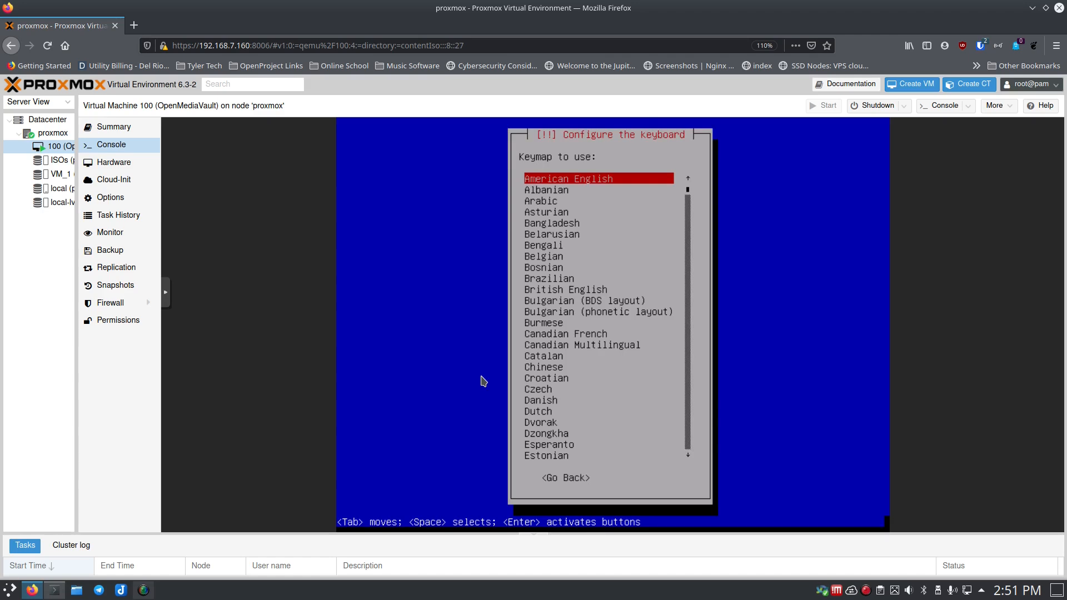
key(Return)
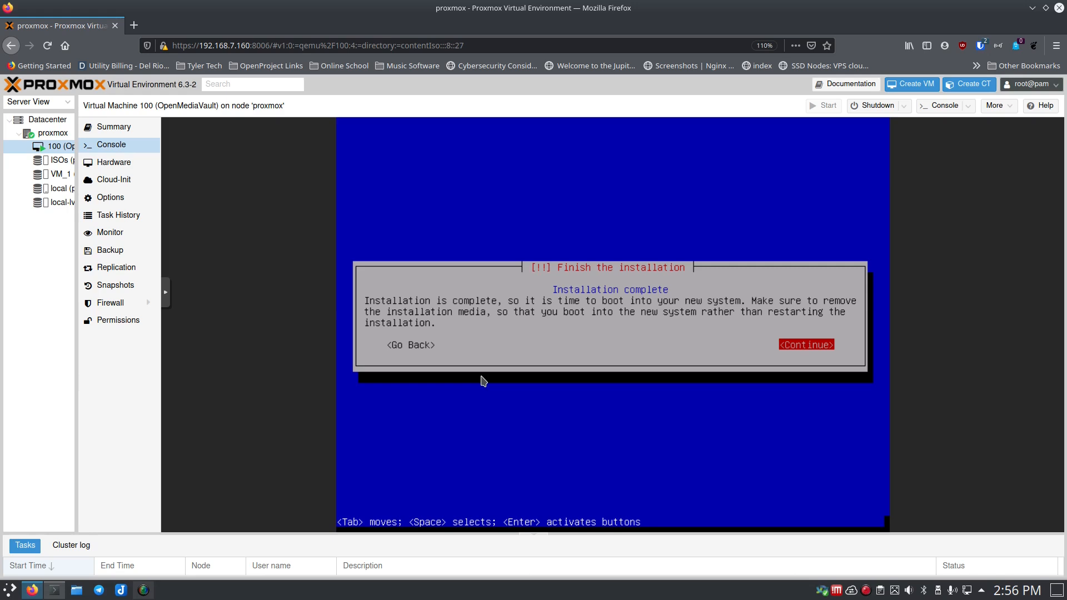
key(Return)
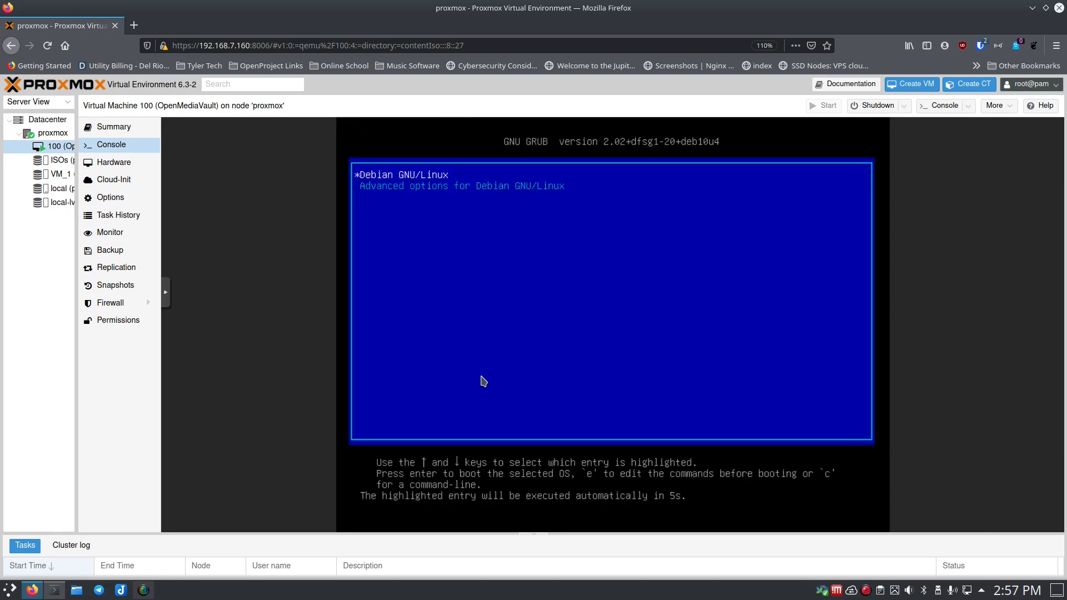
- Boot Debian GNU/Linux from GRUB and check VM 100's hardware and summary: running, 4 GiB memory
key(Return)
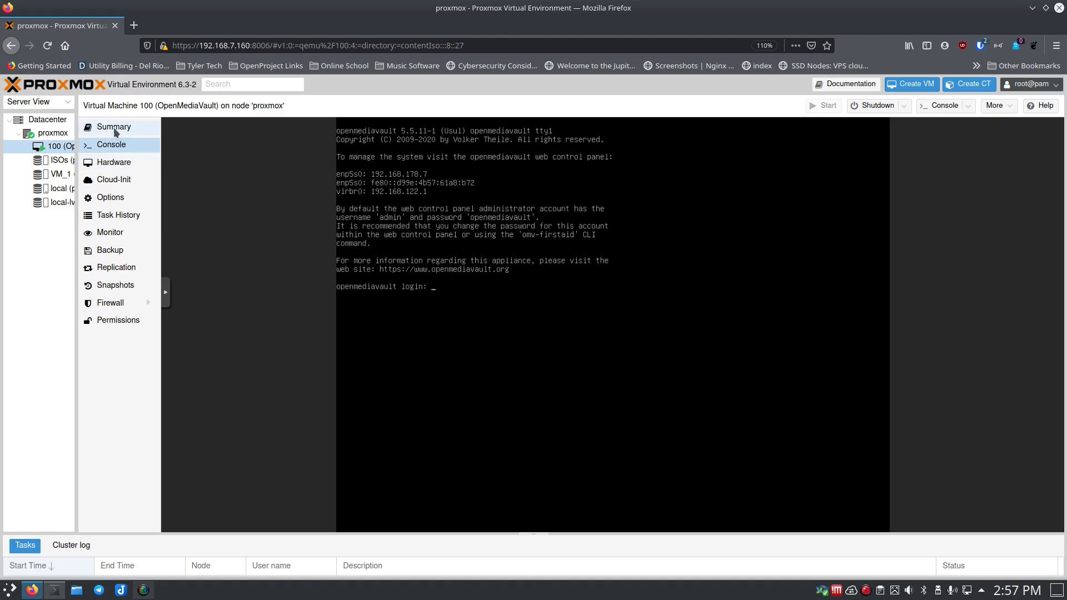
click(113, 162)
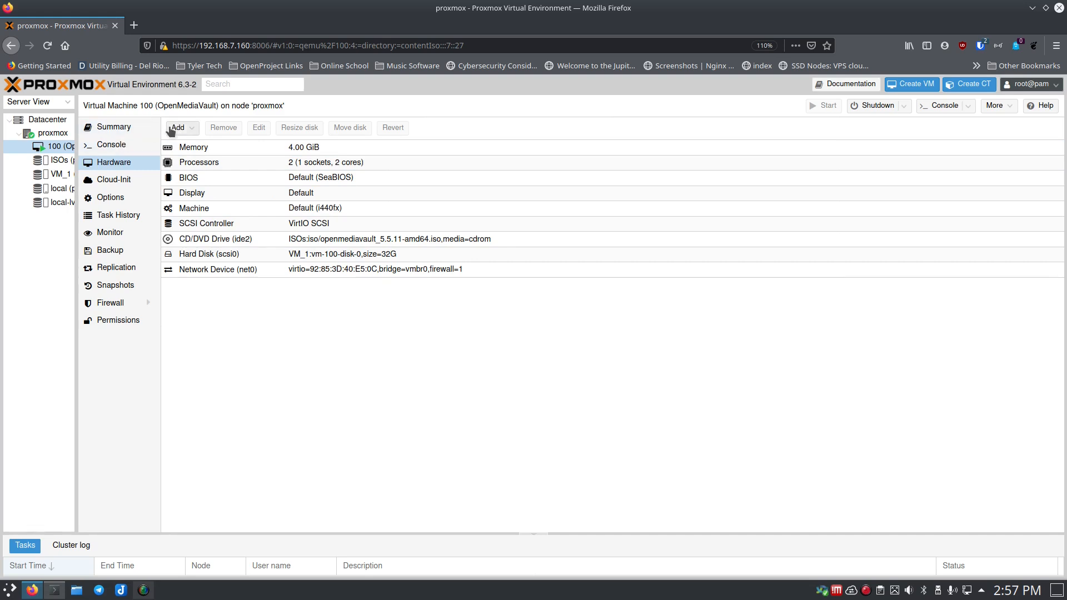
click(125, 127)
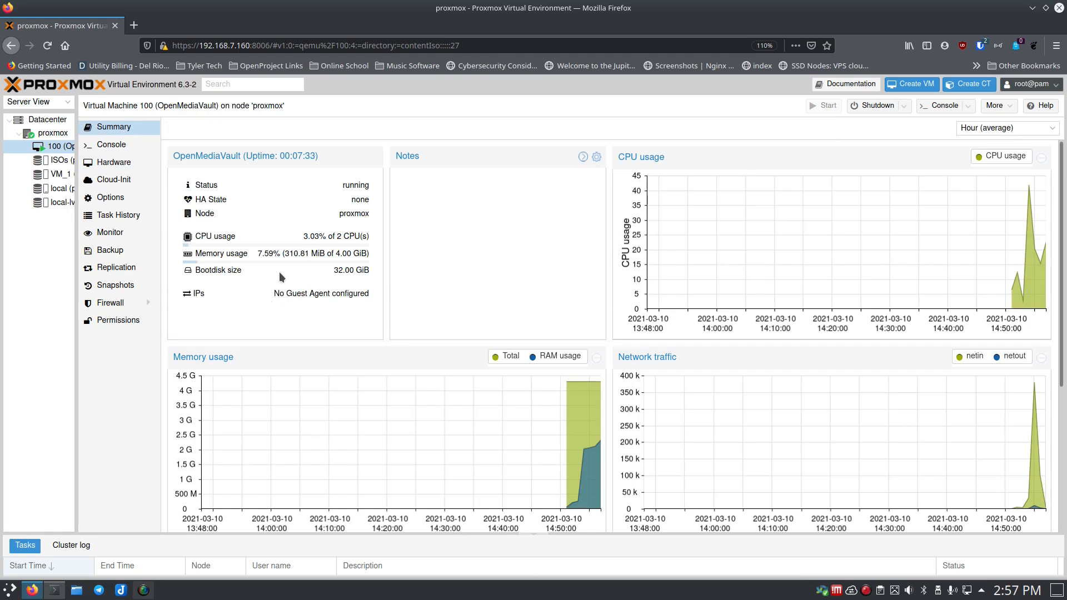
scroll(491, 342, down, 3)
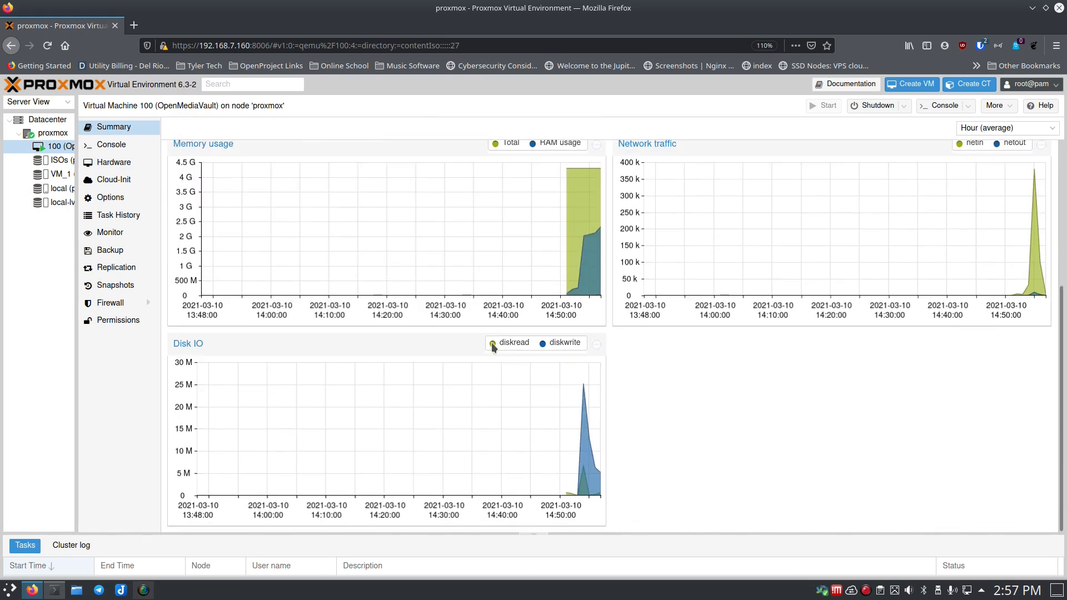
scroll(491, 342, up, 3)
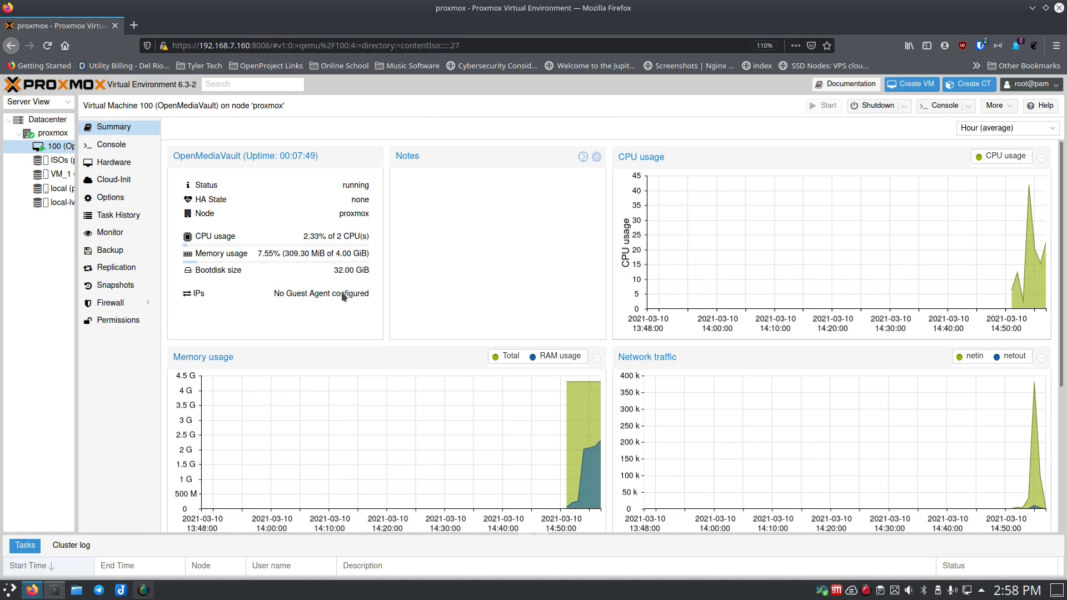
- Log into the VM 100 console as root and run 'ip addr show'
click(118, 145)
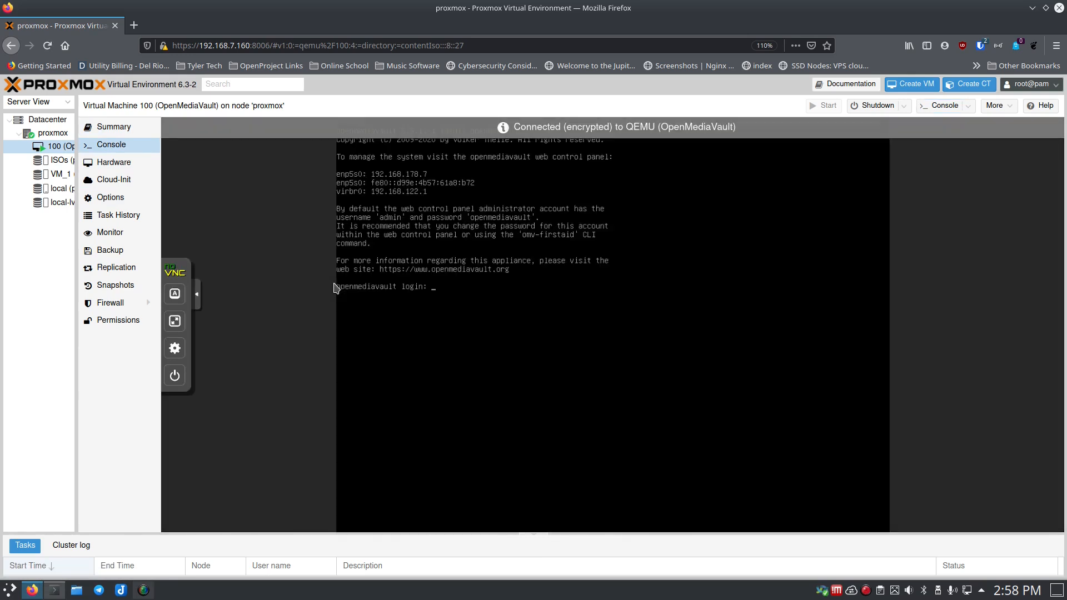
text(root)
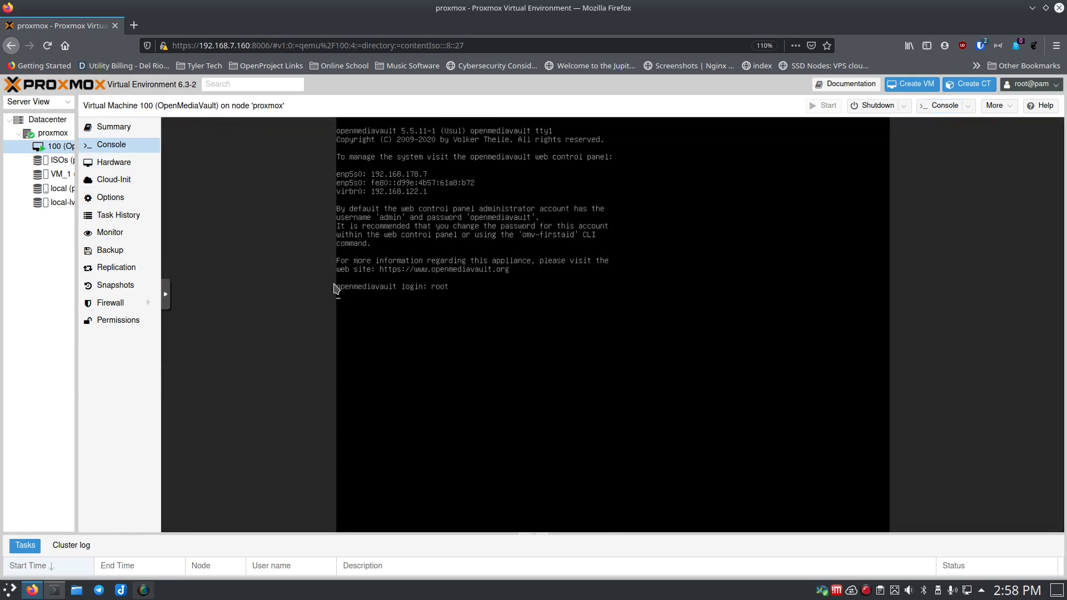
key(Return)
key(Return)
text(ip)
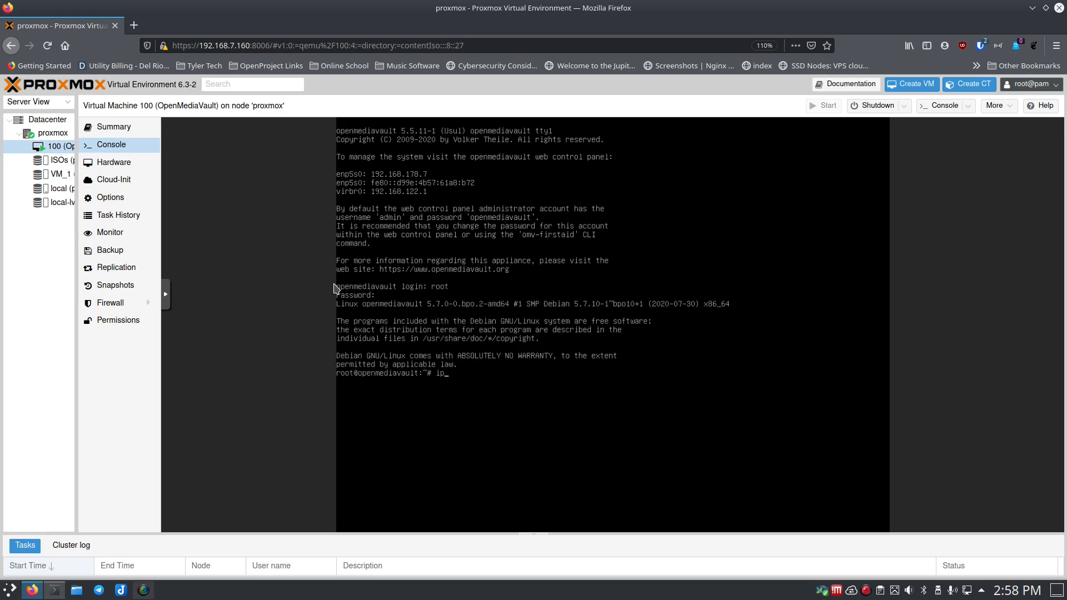
text( addr show)
key(Return)
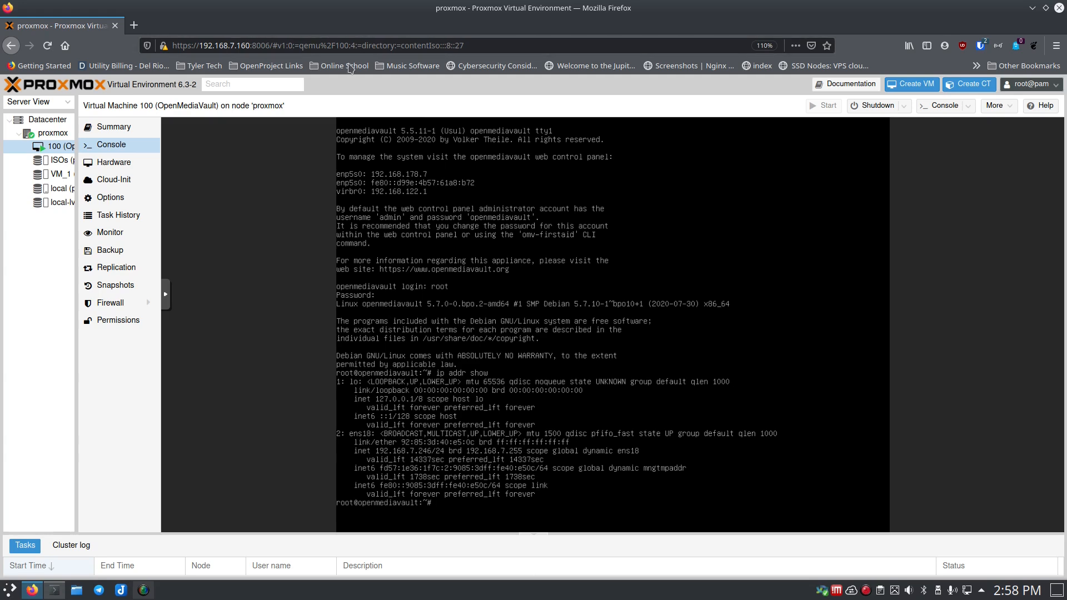
- Load openmediavault.local in a new Firefox tab to reach the login page
click(134, 26)
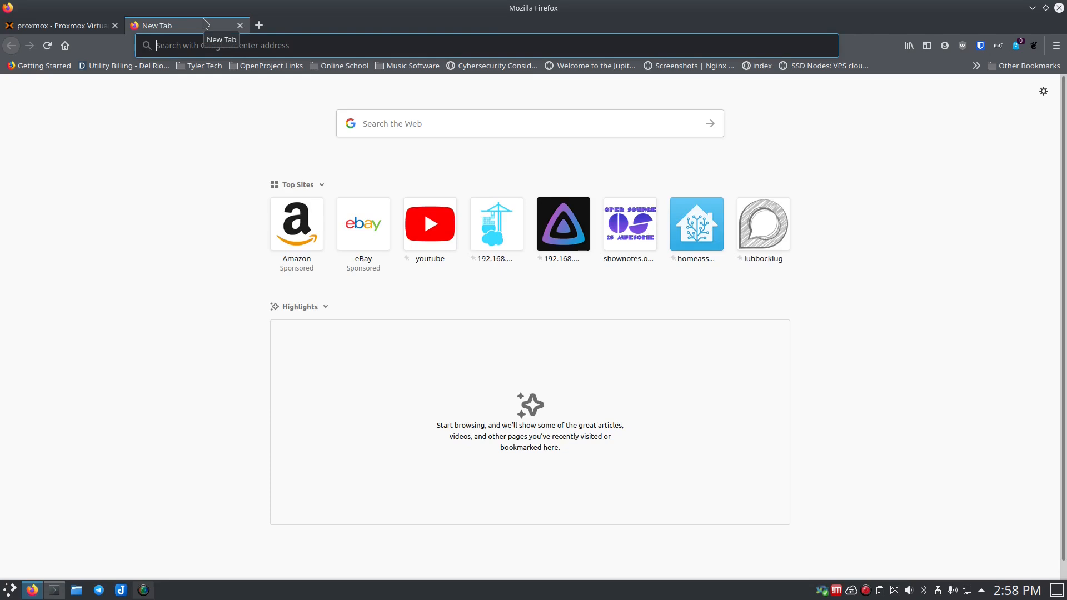
text(openmedia)
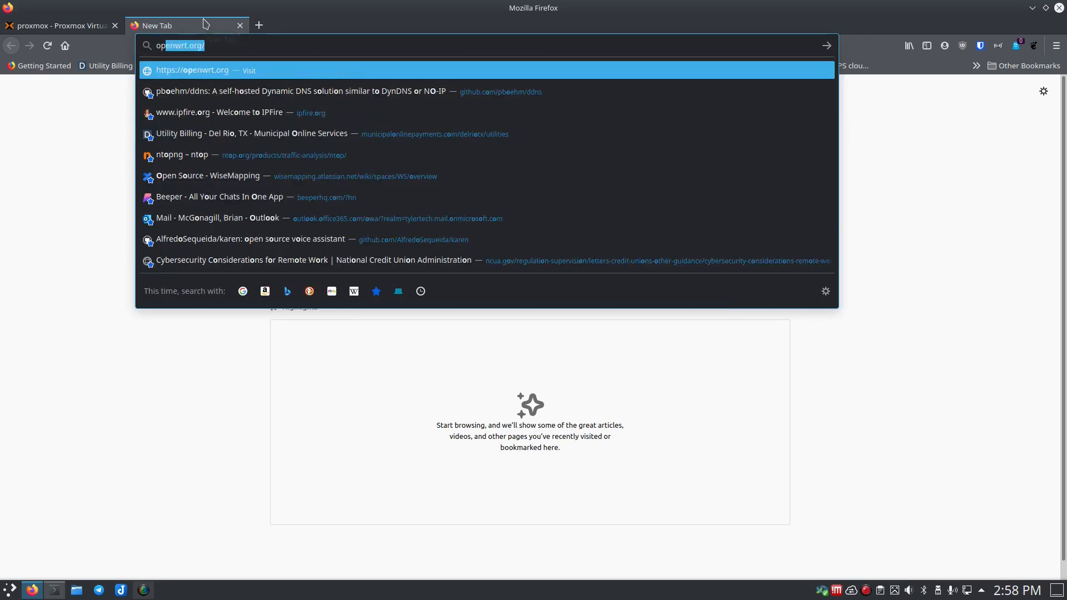
text(vault.local)
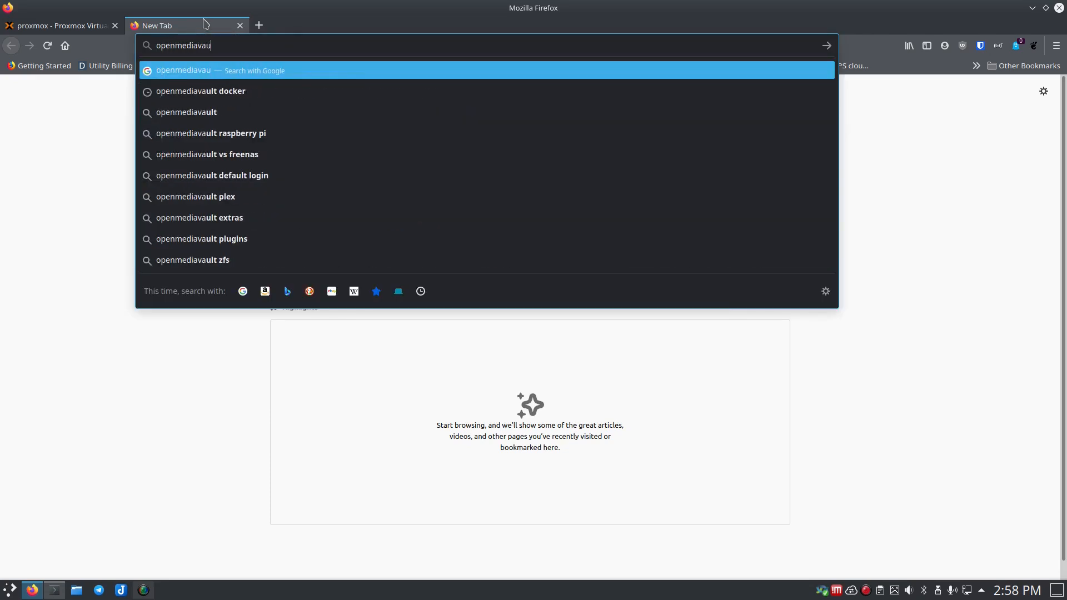
key(Return)
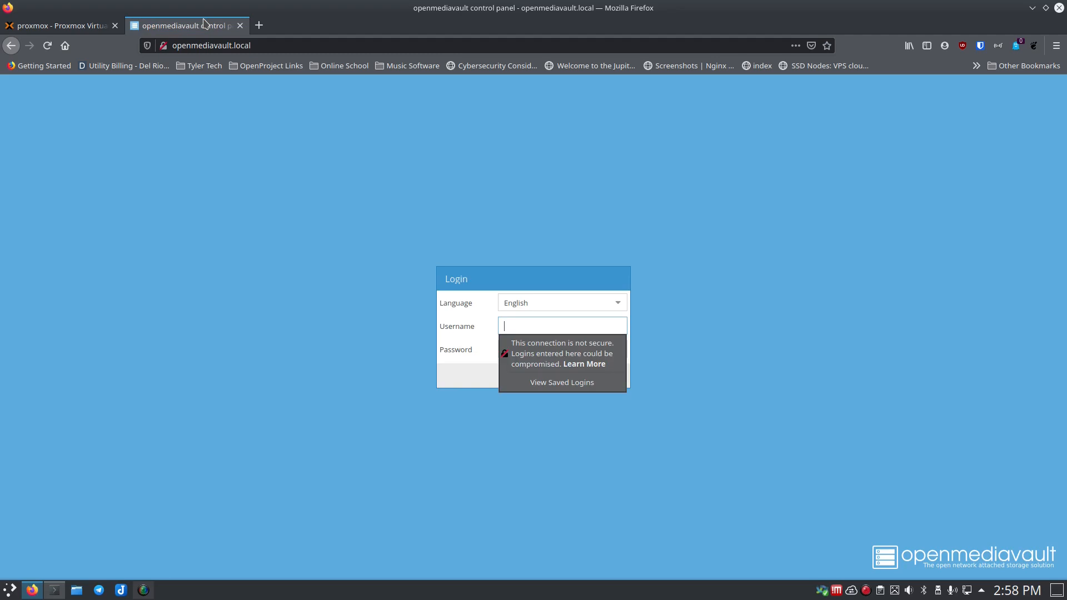
- Try signing in to OpenMediaVault as root, which is rejected
text(root)
key(Tab)
text(•••••••••)
key(Return)
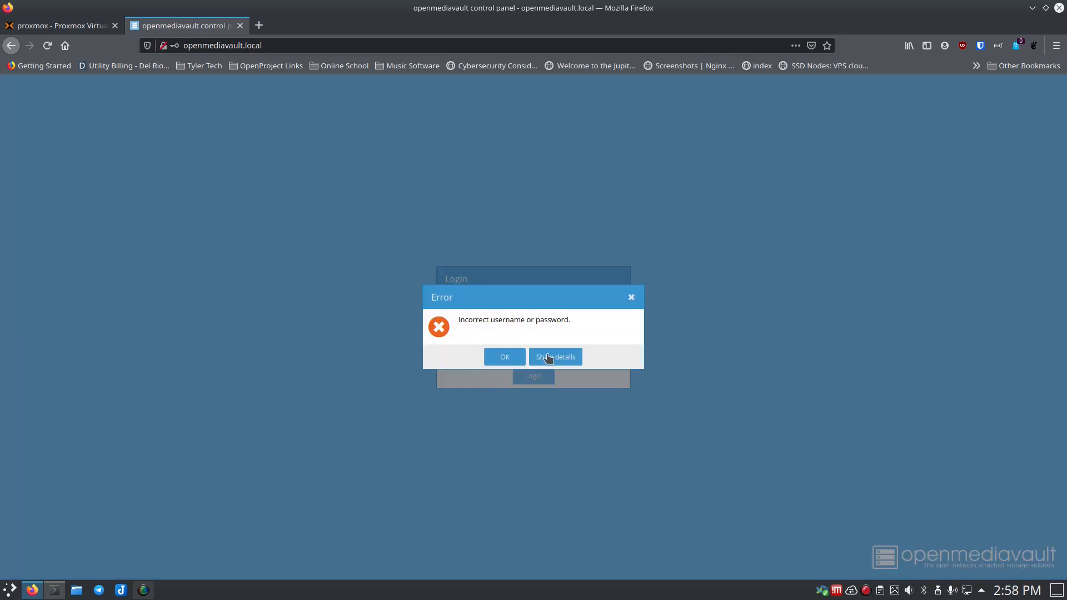
- Dismiss the error and sign in with the admin username and password instead
click(513, 358)
click(531, 329)
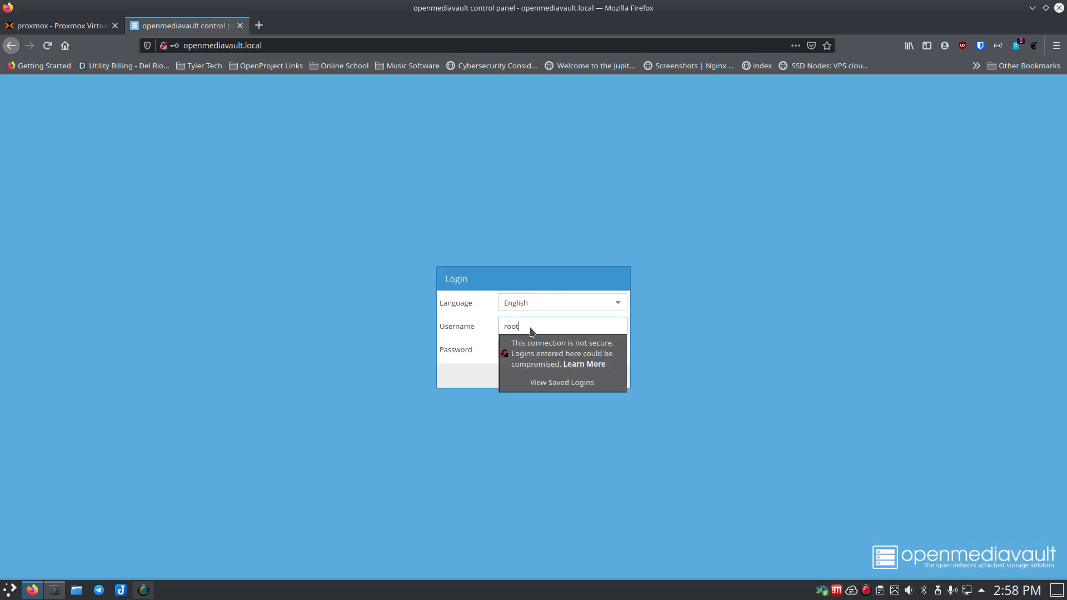
key(BackSpace)
key(BackSpace)
key(BackSpace)
text(admn)
key(Tab)
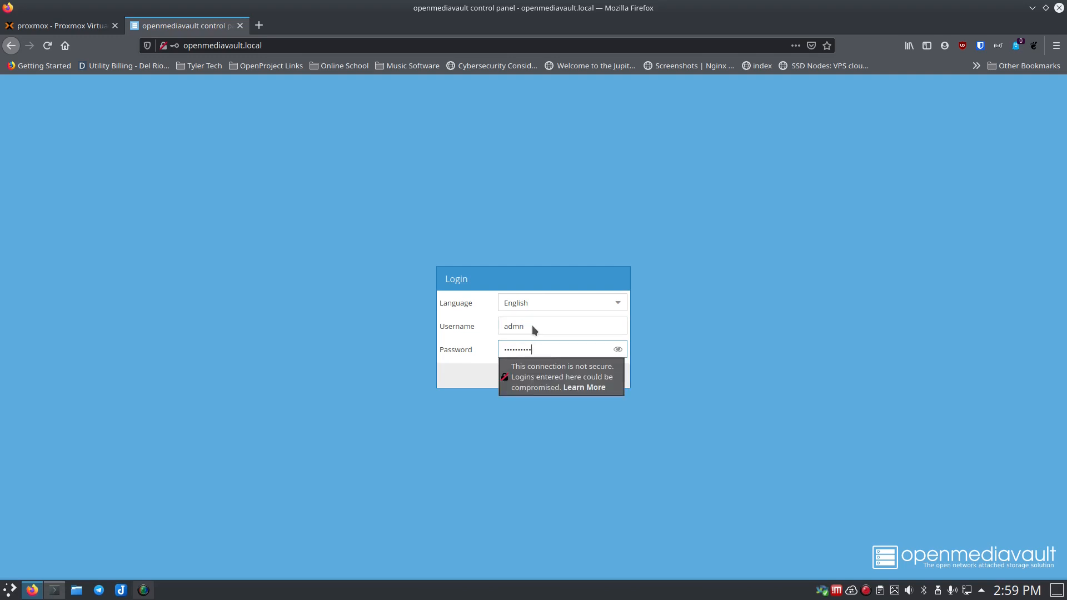
key(BackSpace)
key(BackSpace)
key(BackSpace)
key(BackSpace)
key(BackSpace)
key(BackSpace)
key(BackSpace)
key(BackSpace)
text(•••)
key(Return)
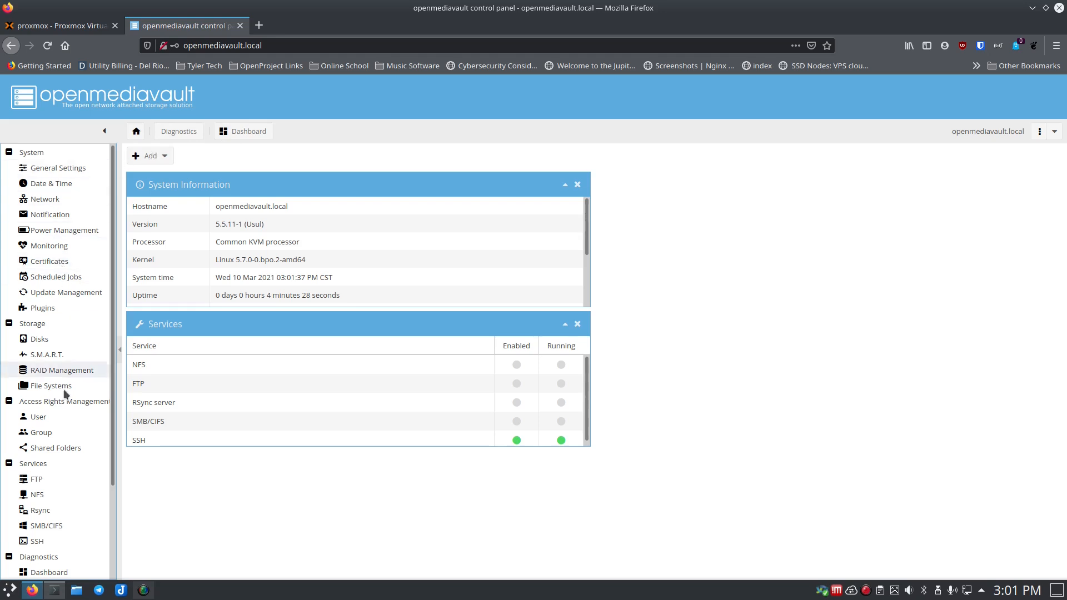
scroll(65, 368, down, 3)
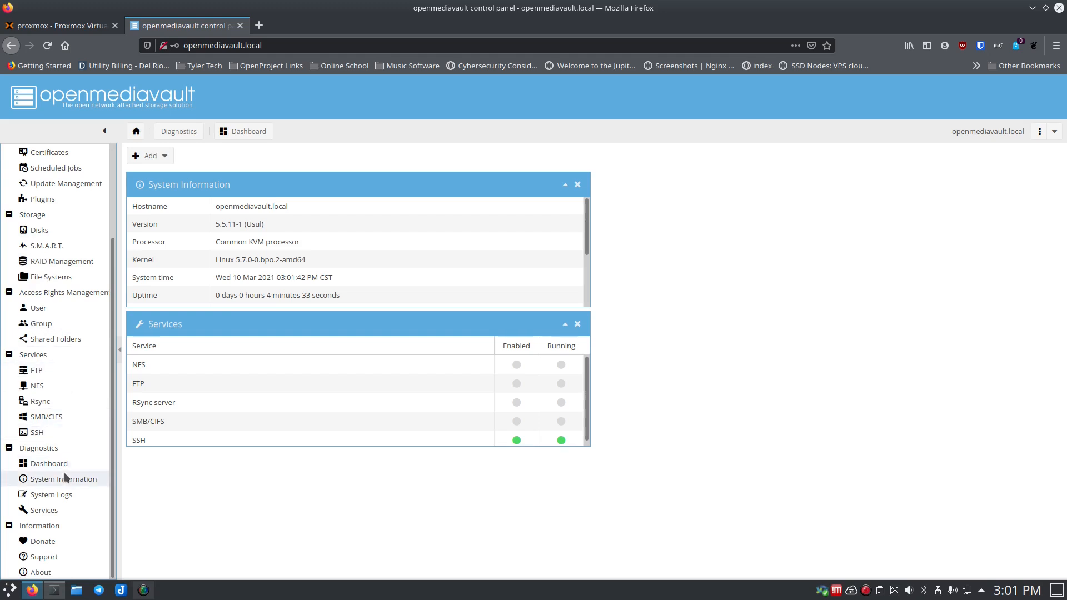
scroll(56, 372, up, 3)
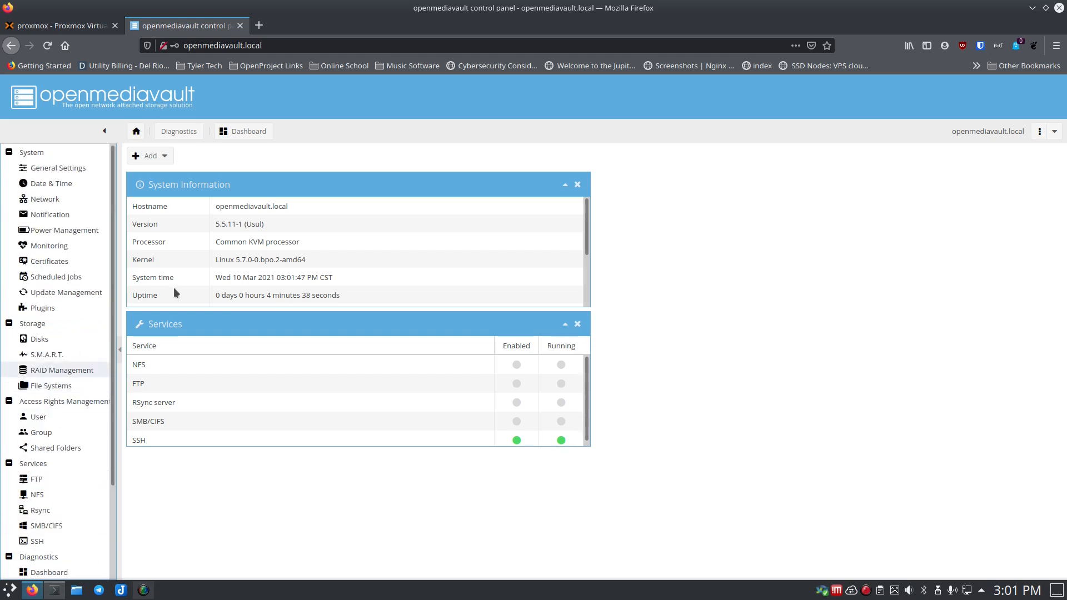
- Add the Seagate Desktop drive (0bc2:3343) to VM 100 as a USB device by vendor/device ID
click(61, 25)
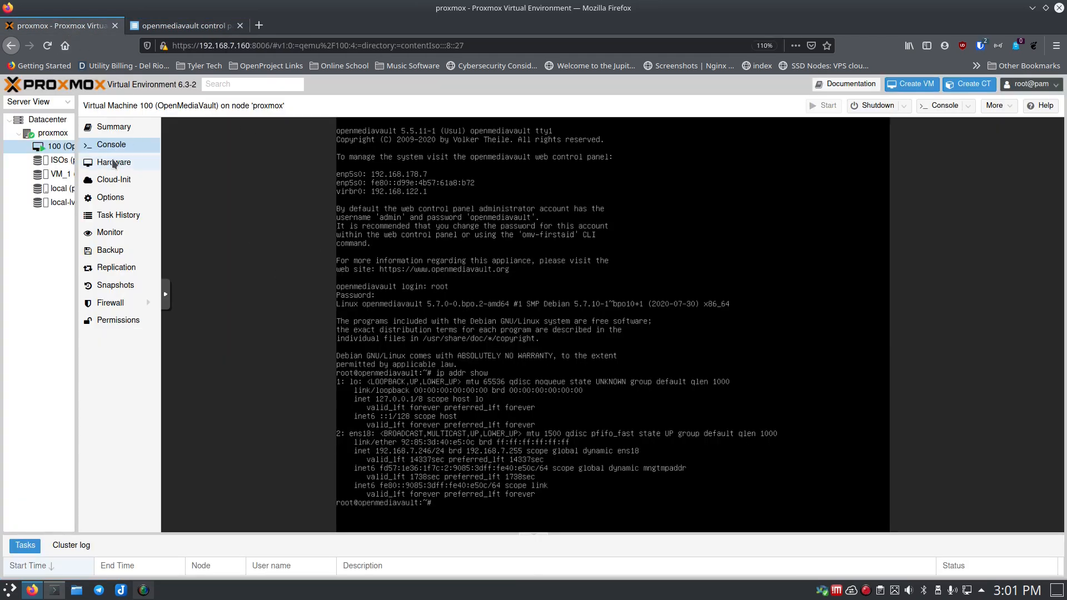
click(113, 162)
click(176, 129)
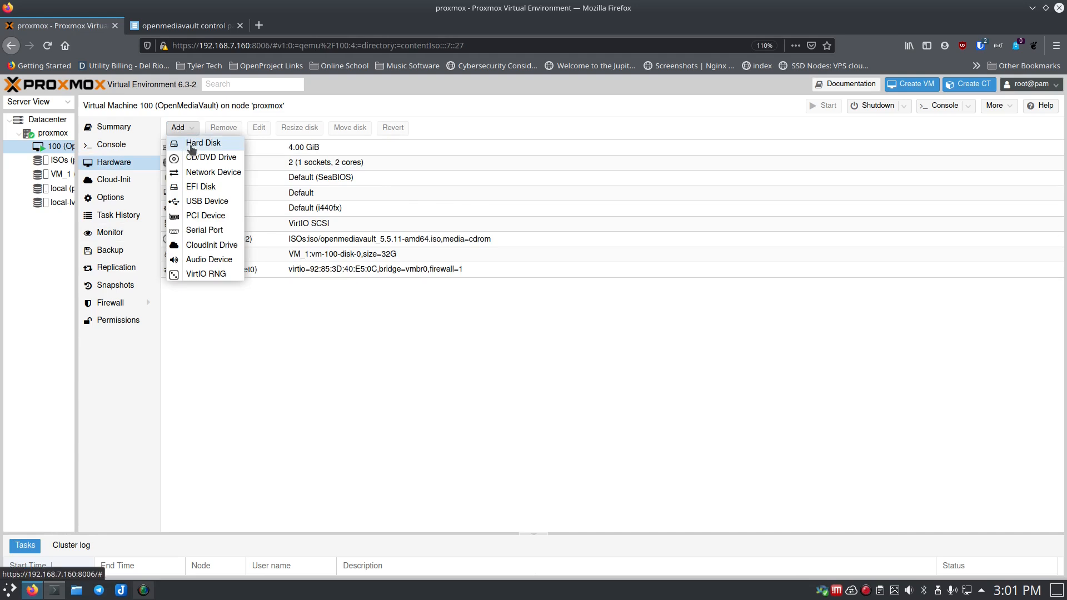
click(204, 202)
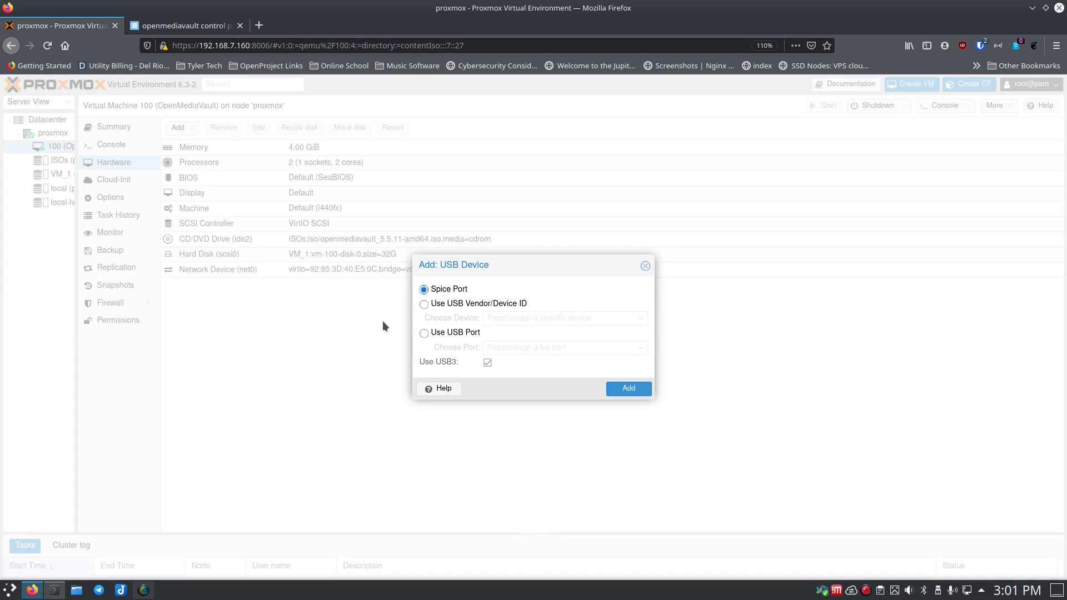
click(424, 303)
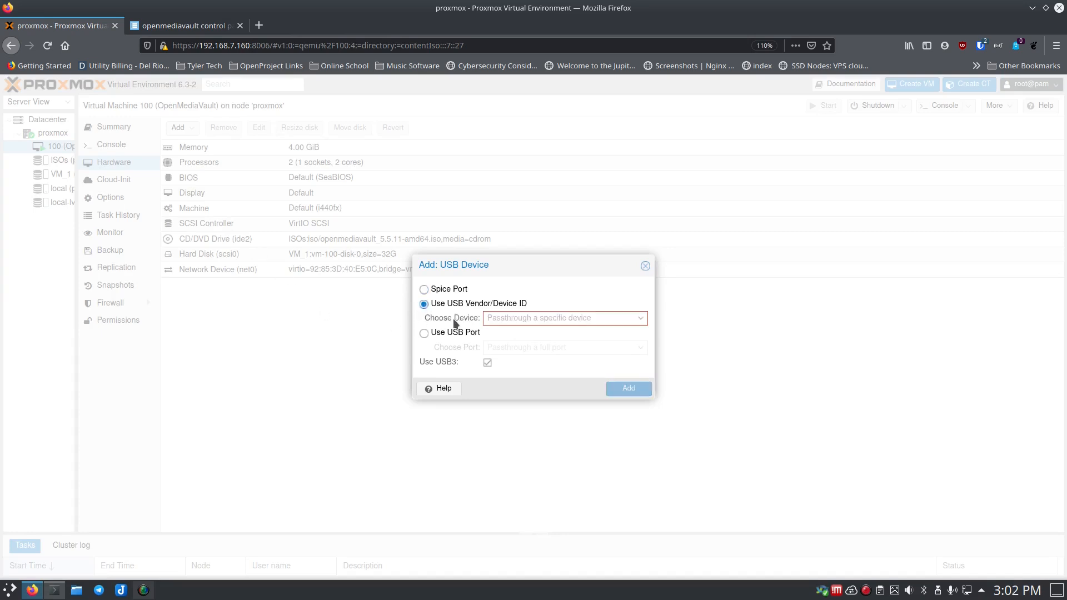
click(496, 318)
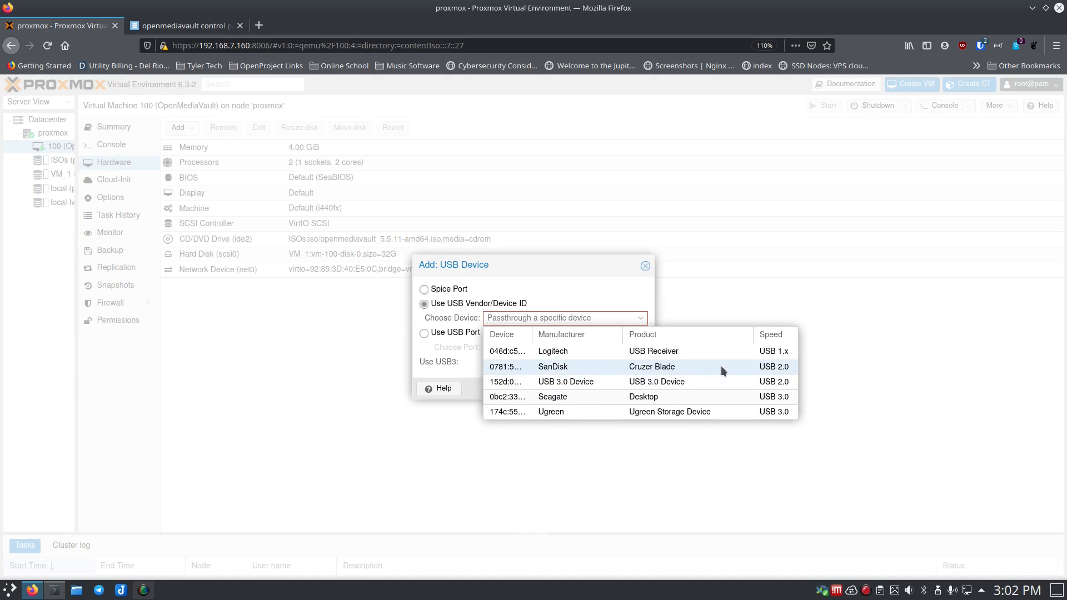
click(605, 397)
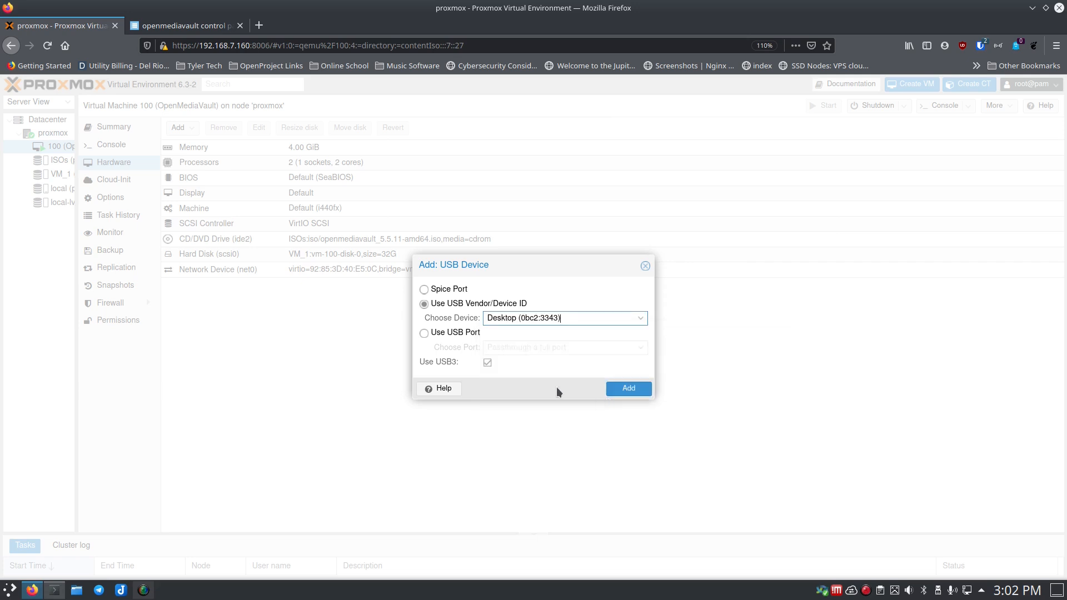
click(617, 390)
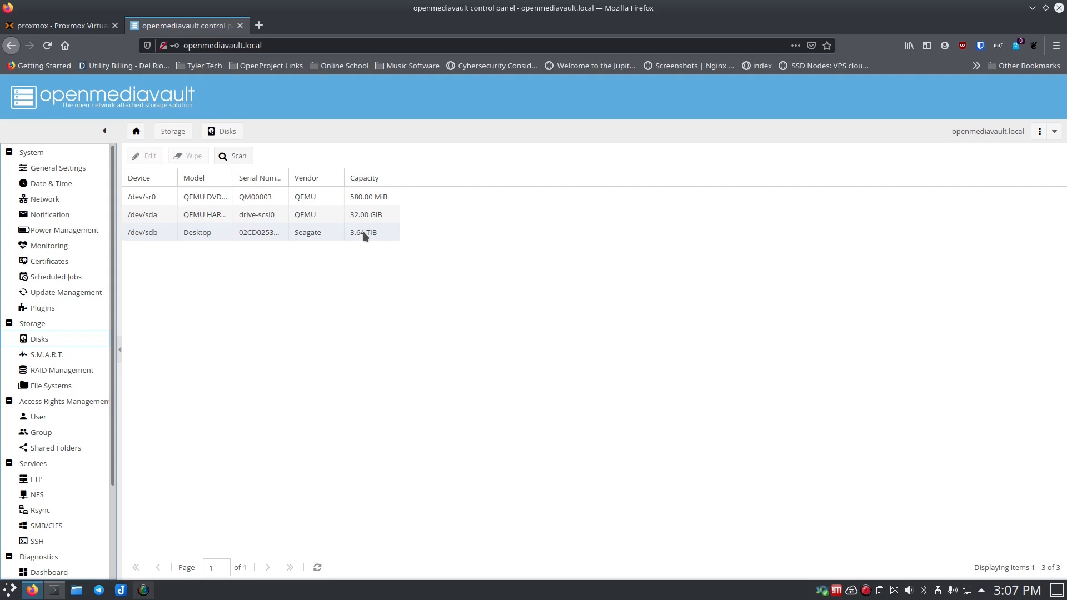
- Confirm usb0 (host=0bc2:3343, usb3=1) in Proxmox Hardware and the drive in OpenMediaVault
click(91, 28)
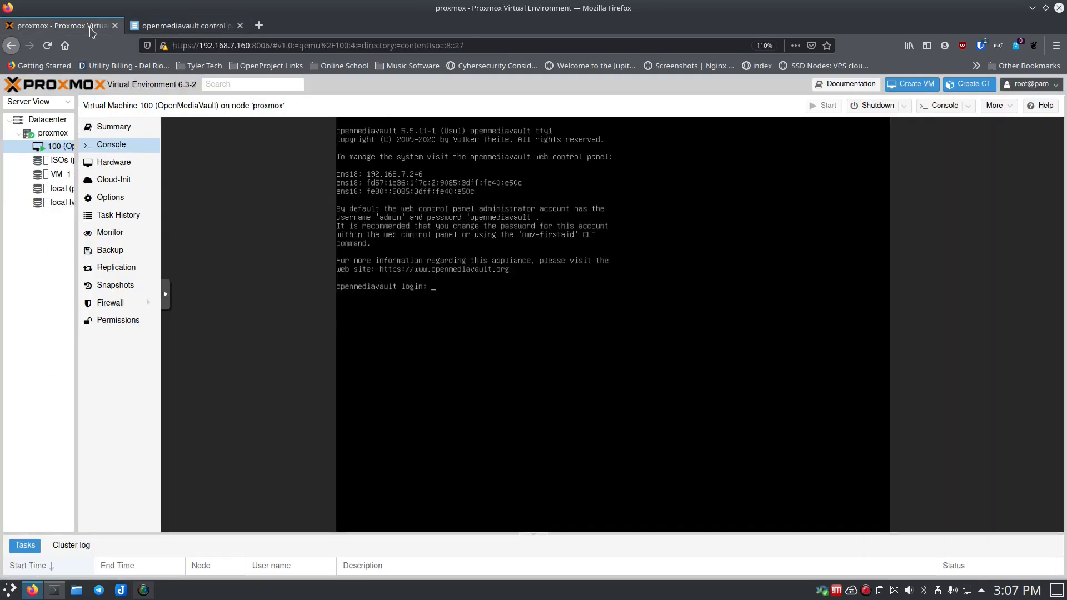
click(115, 162)
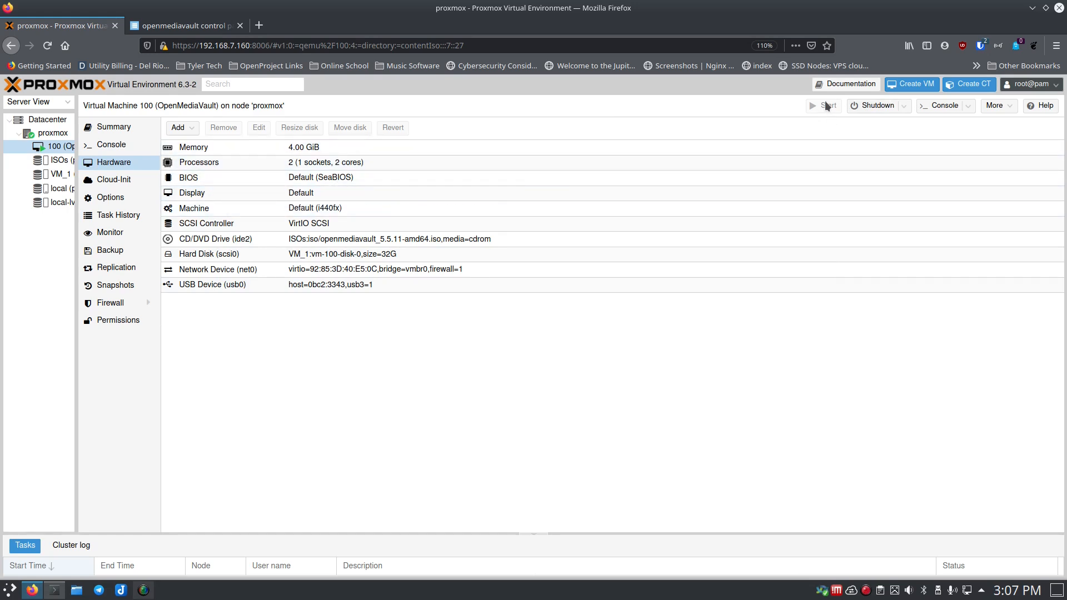
click(178, 25)
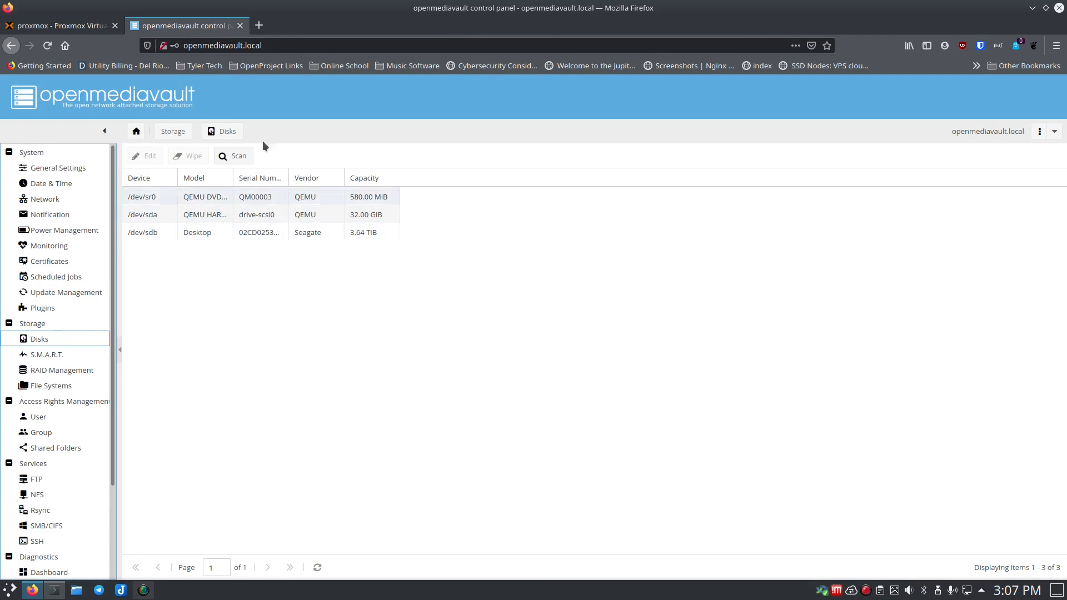
click(69, 26)
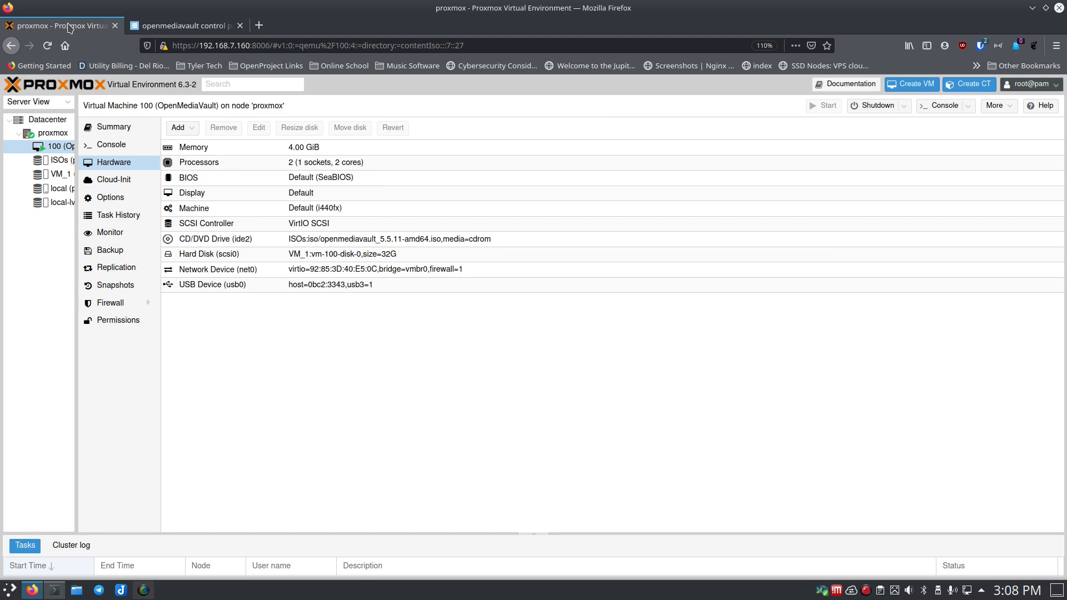
- Show VM 100's Summary, widen the resource tree and enlarge the task log
click(105, 124)
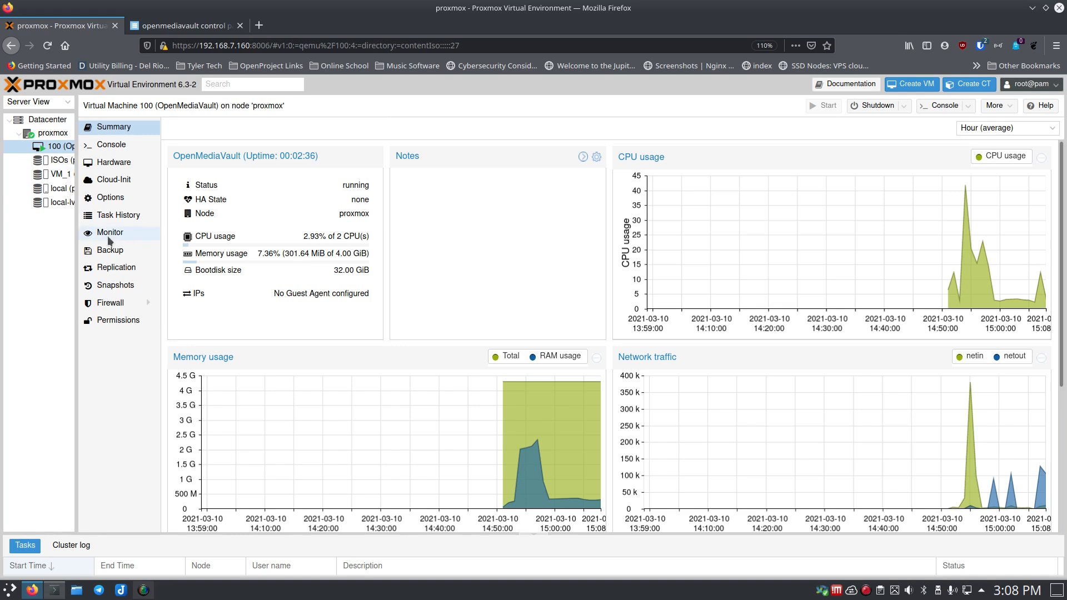
drag(76, 245, 123, 246)
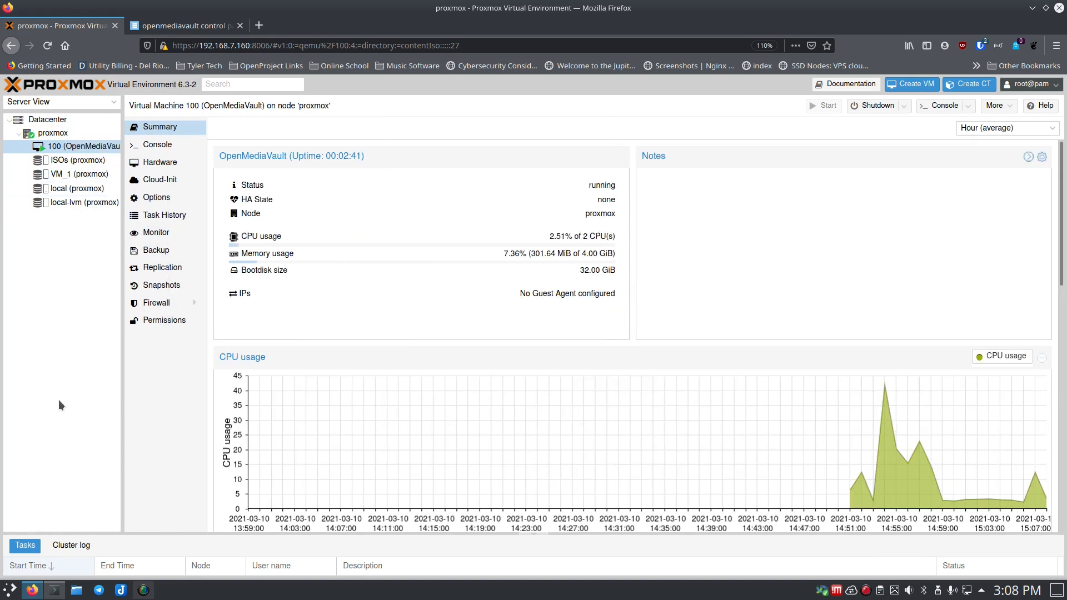
drag(156, 531, 161, 461)
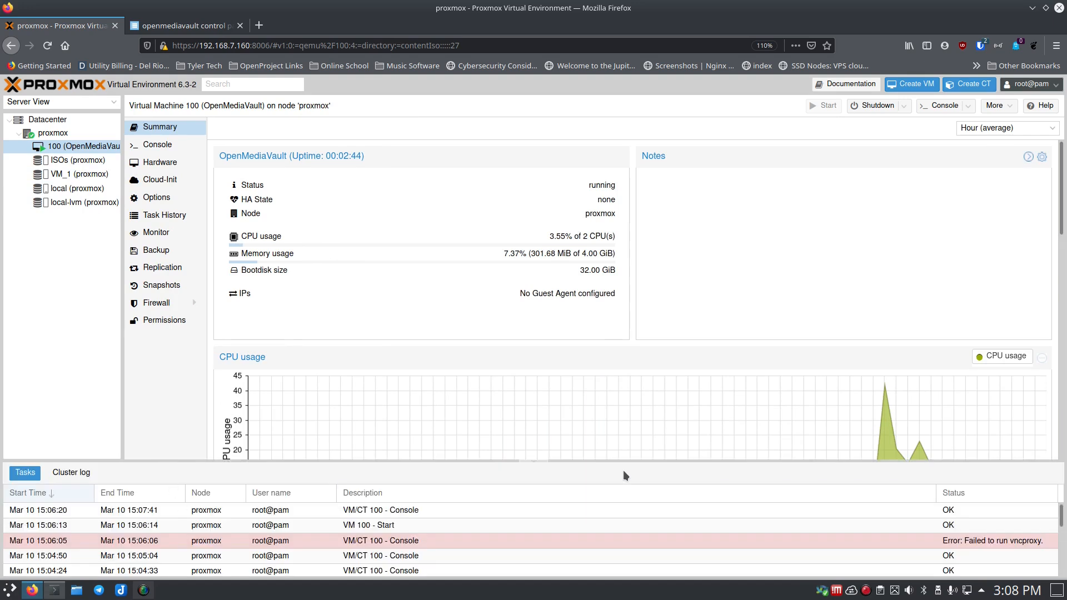